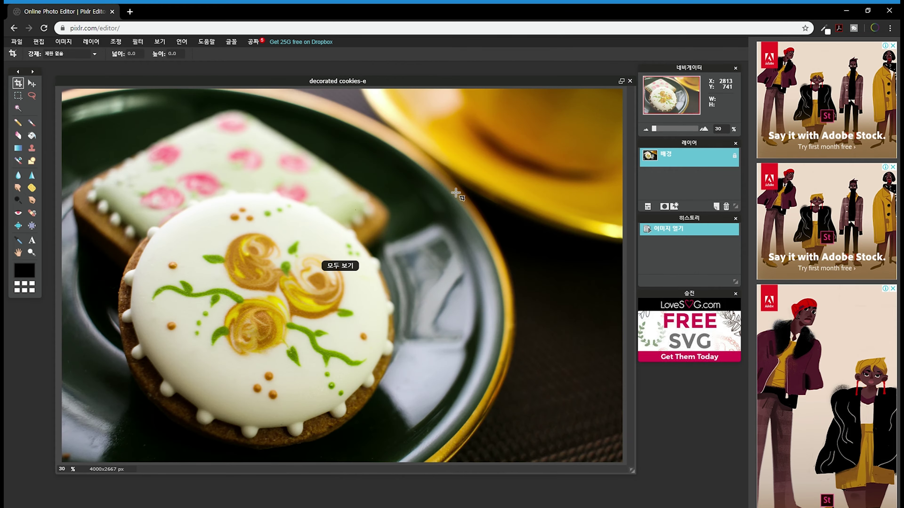
Reposition the cookie photo's window and add two new empty layers above its background layer.
left_click_drag(310, 83, 331, 73)
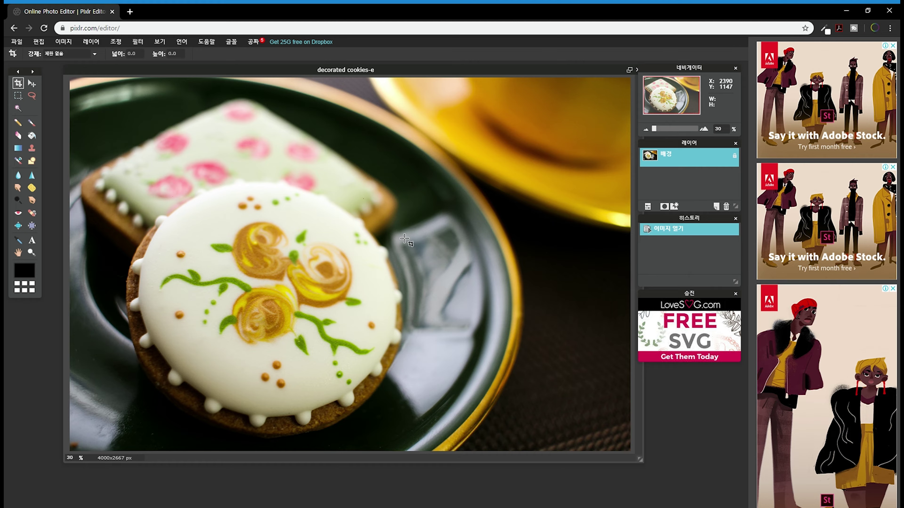
left_click(716, 206)
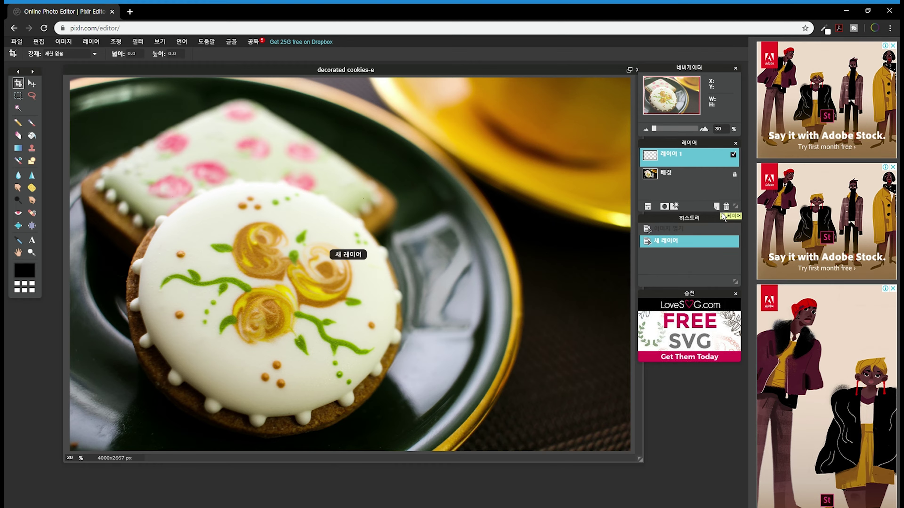
left_click(721, 212)
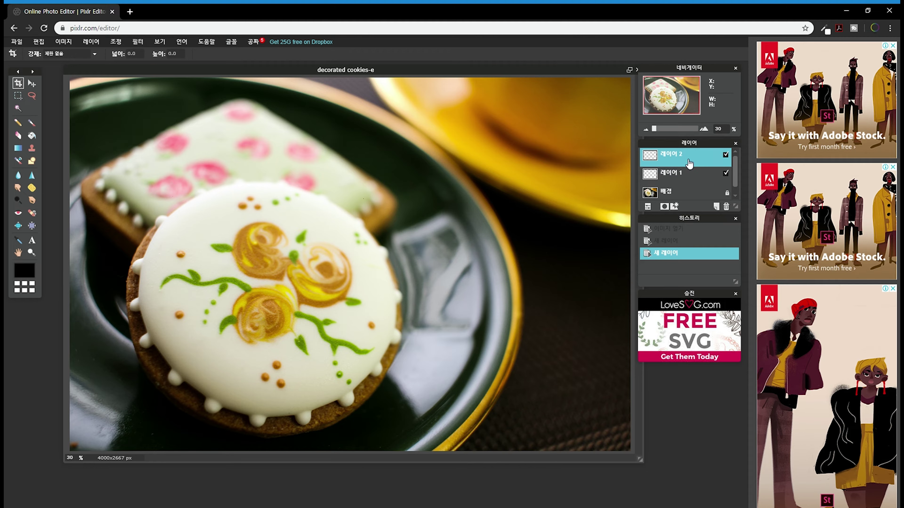
Delete both added layers, and try the history by reverting to the first new layer and returning to the last deletion.
left_click(726, 207)
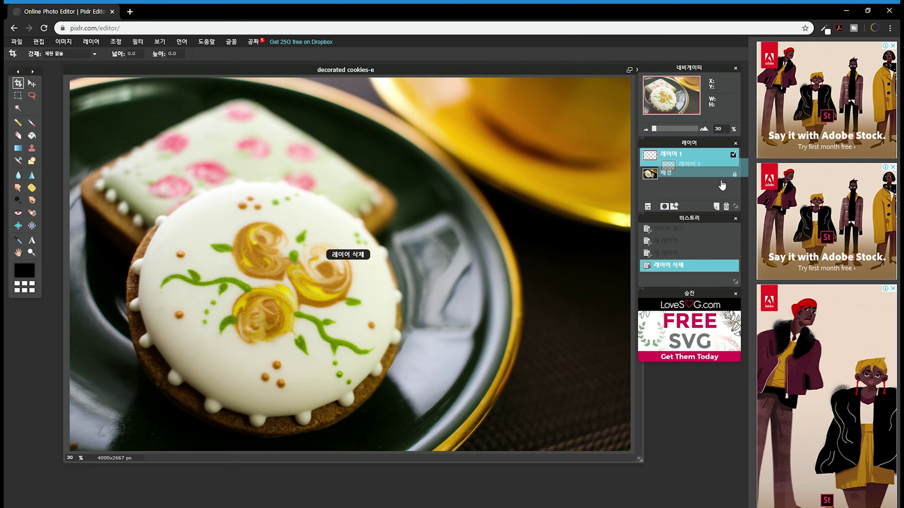
left_click(726, 207)
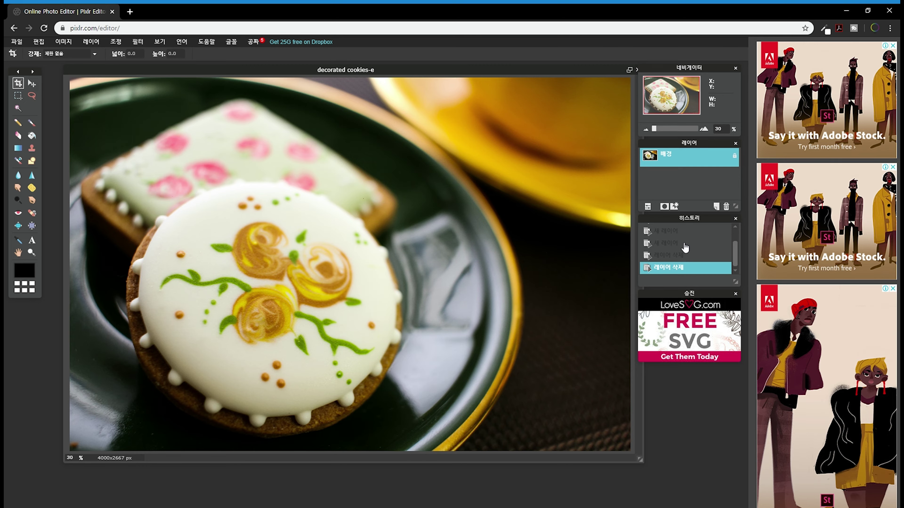
left_click(678, 232)
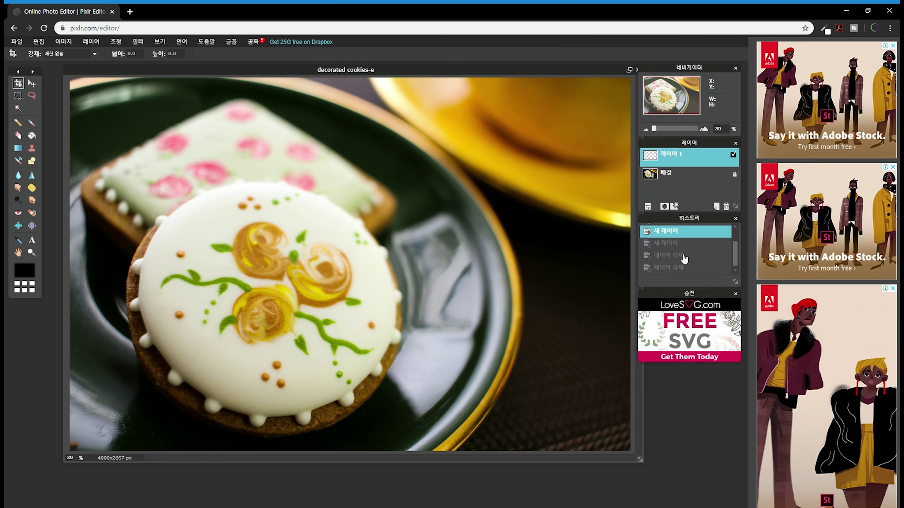
left_click(689, 269)
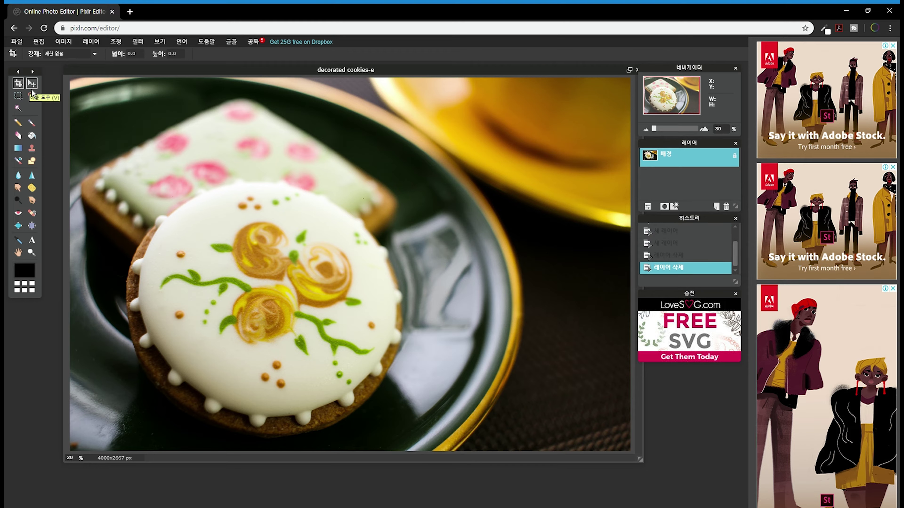
Unlock the background layer, try moving it down and to the left with the Move tool, and undo the move.
left_click(33, 85)
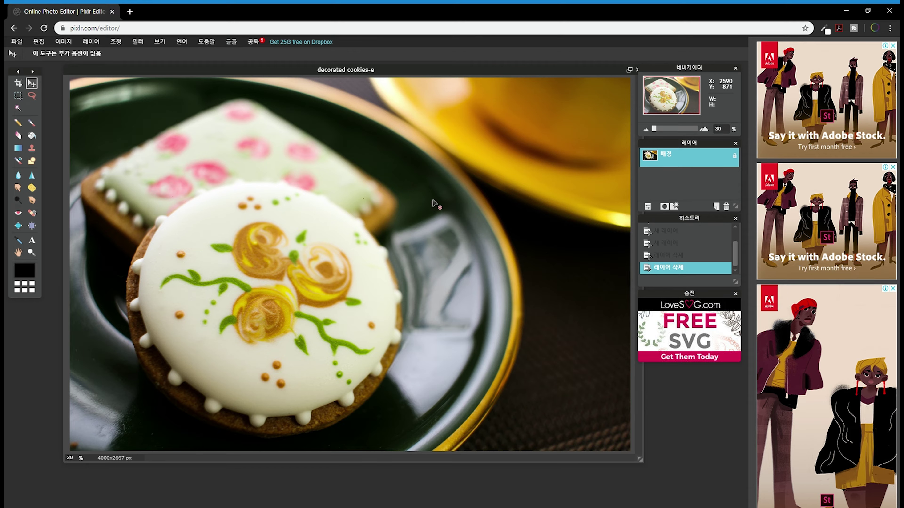
double_click(733, 156)
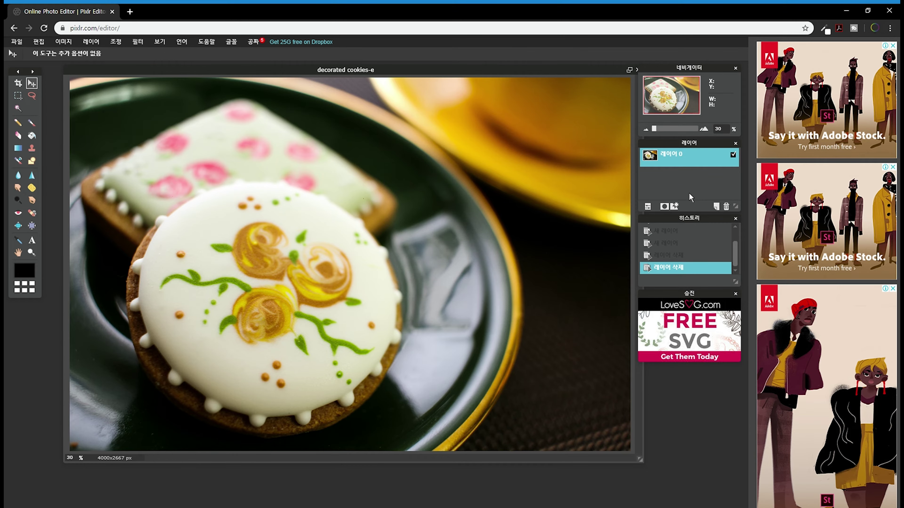
left_click_drag(429, 216, 386, 261)
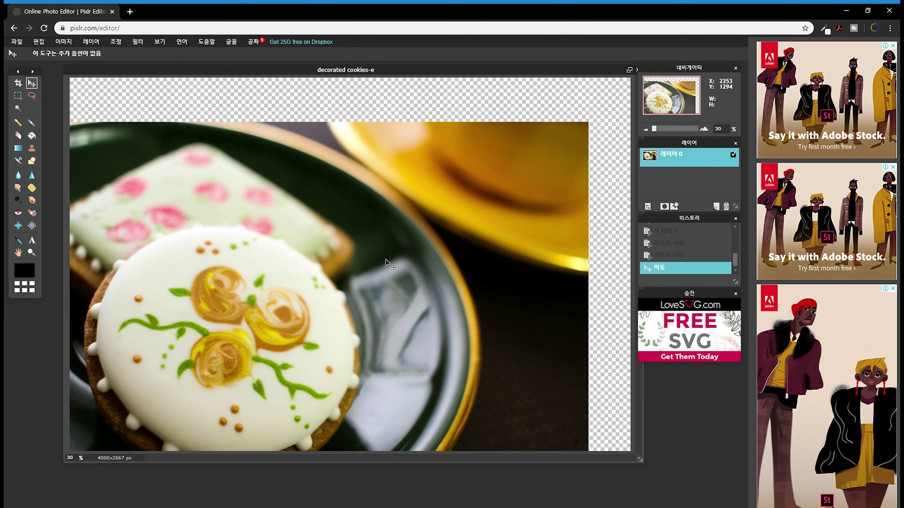
key("ctrl+z")
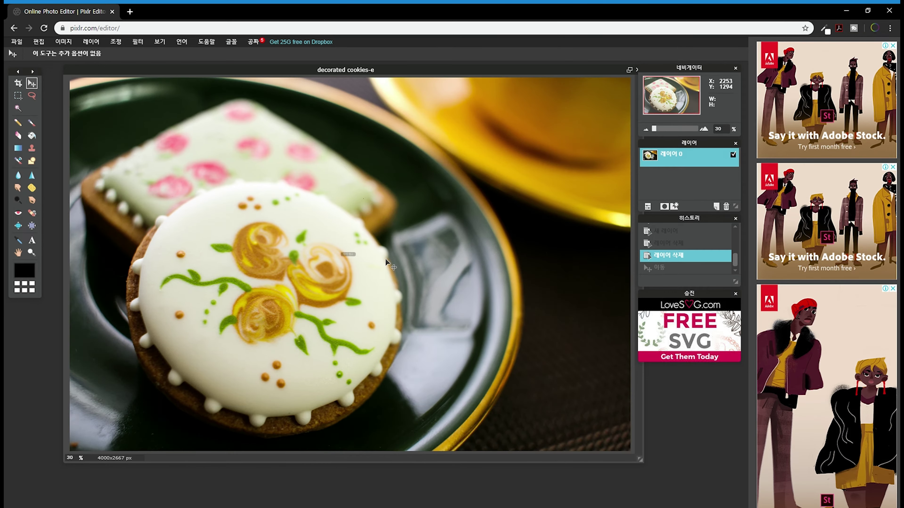
Try cropping the photo to a thin strip about 1297 × 110 px beside the round cookie, and undo the crop.
left_click(18, 84)
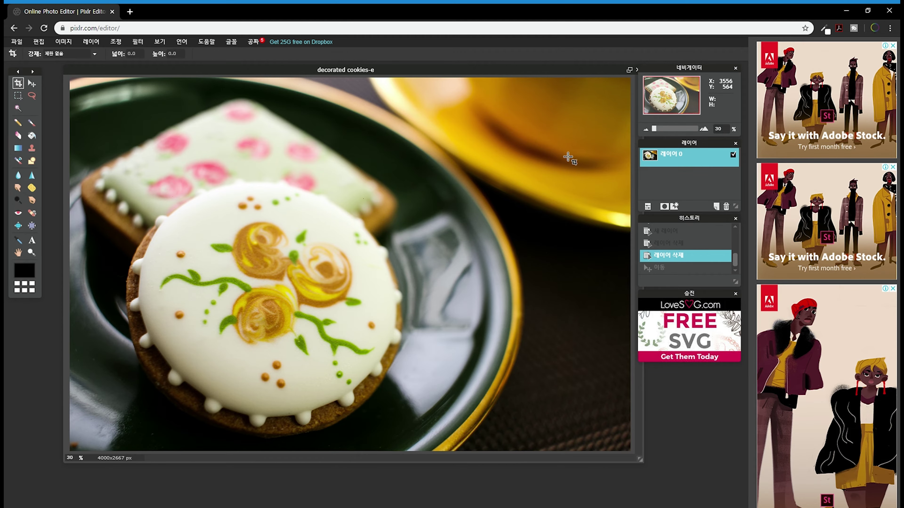
left_click_drag(627, 237, 446, 252)
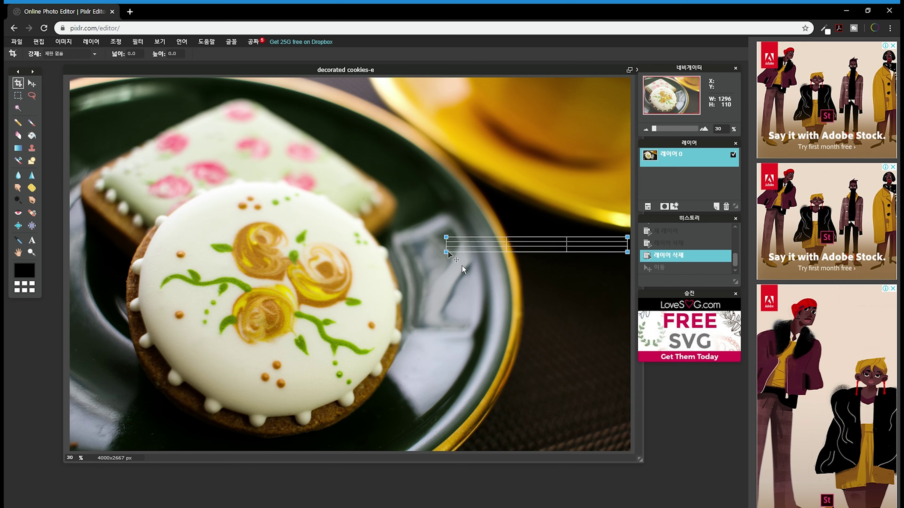
left_click(20, 93)
left_click(351, 291)
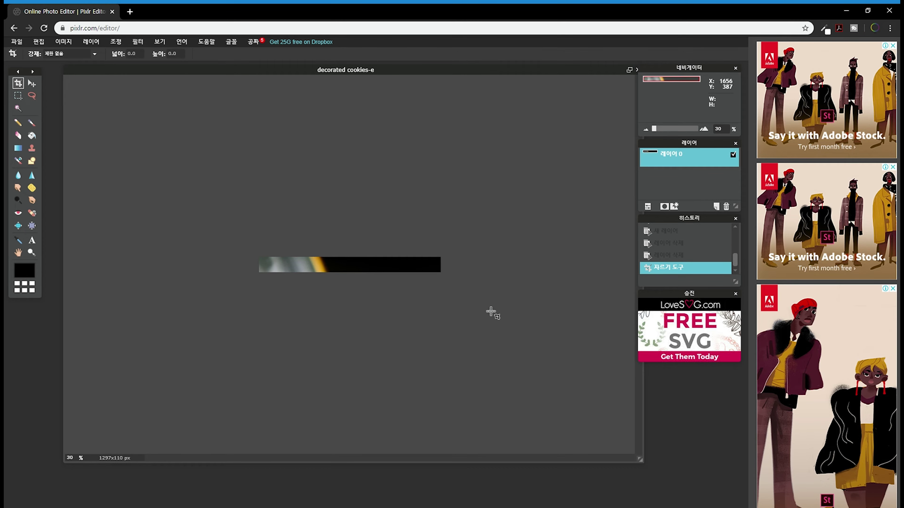
key("ctrl+z")
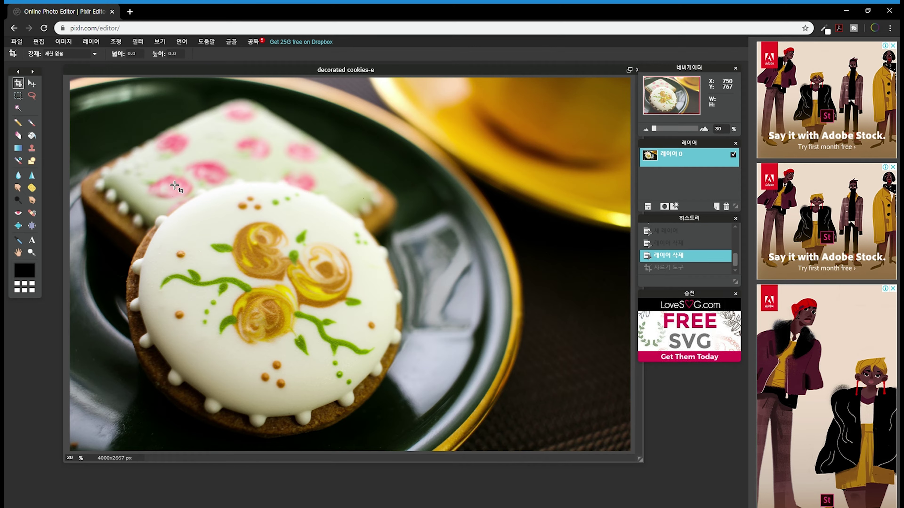
Make a rectangular selection about 1778 × 1731 px over the round cookie and plate, and copy it.
left_click(19, 101)
left_click_drag(218, 158, 466, 400)
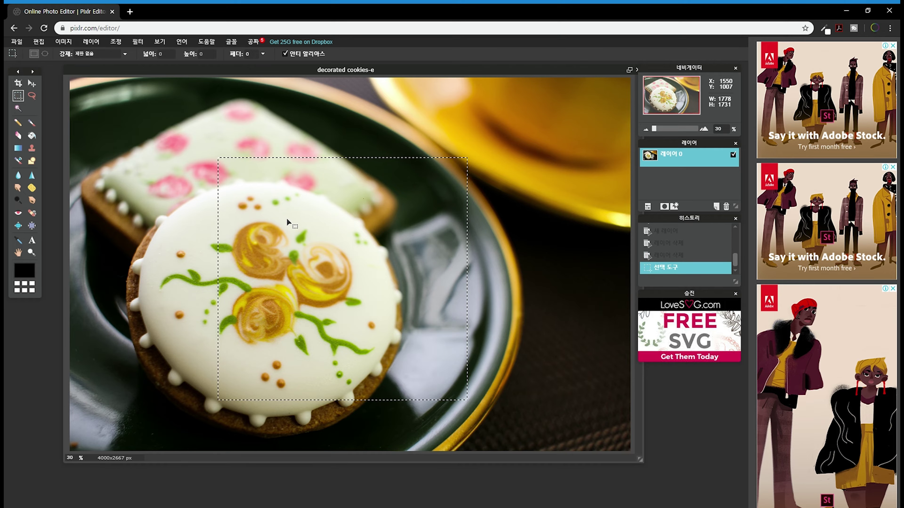
left_click(38, 42)
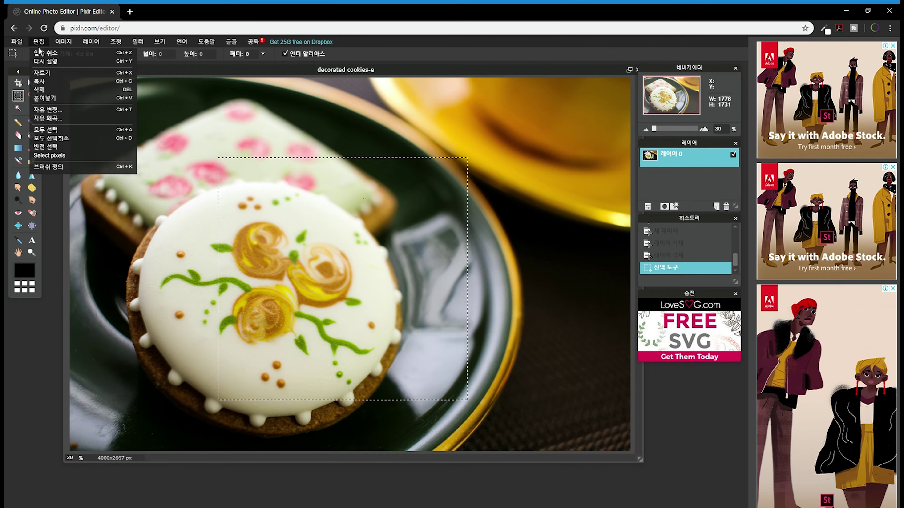
left_click(49, 87)
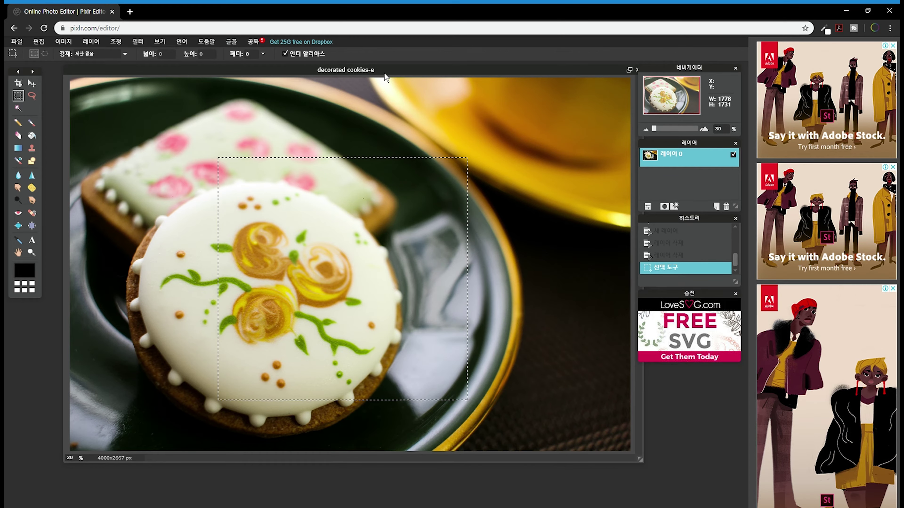
Bring the blank untitled image forward and paste the copied cookie area into it.
left_click_drag(381, 73, 338, 133)
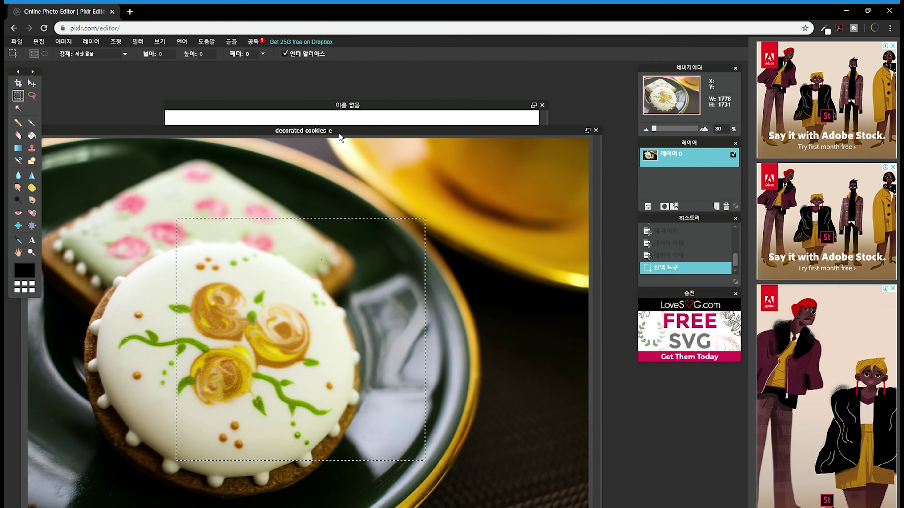
left_click_drag(415, 105, 455, 91)
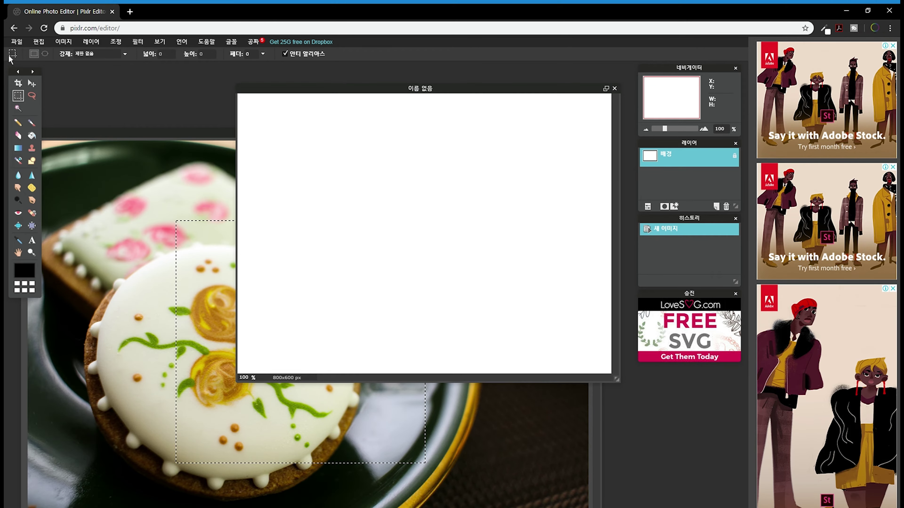
left_click(39, 44)
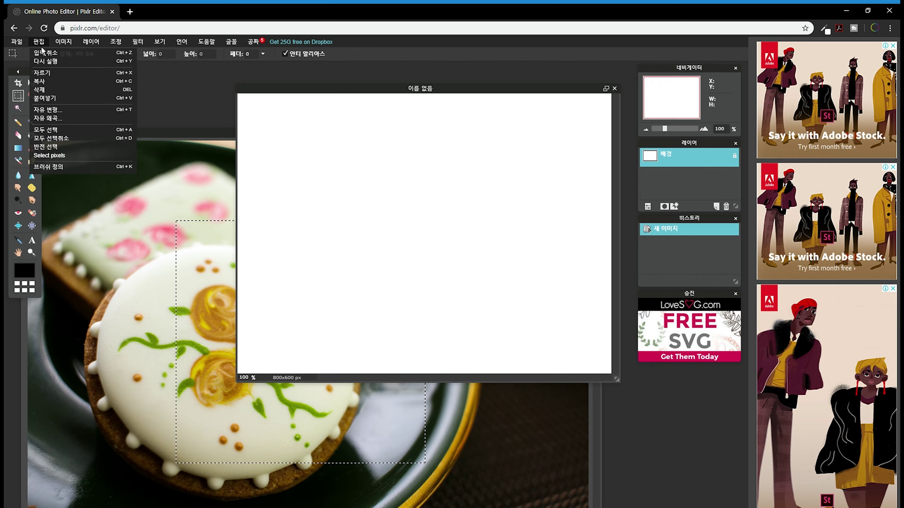
left_click(49, 99)
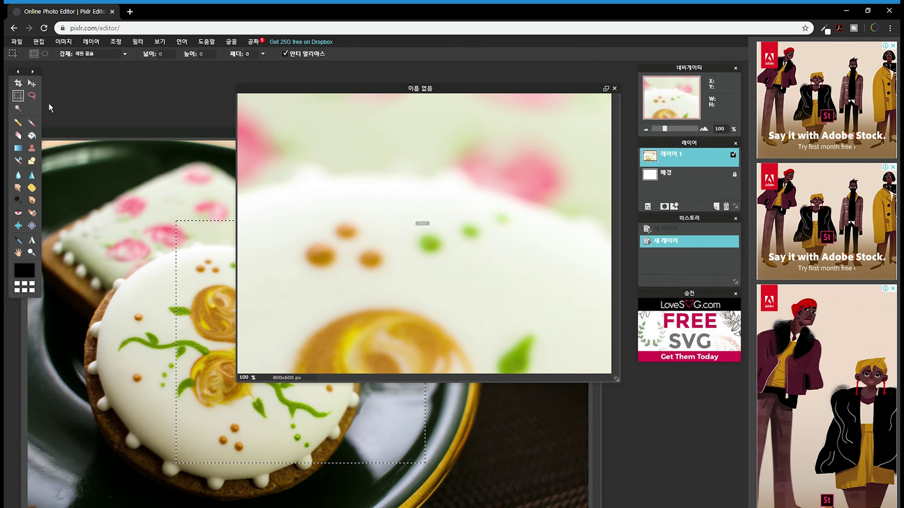
Try repositioning the pasted layer in the untitled image with the Move tool, and undo both moves.
left_click(32, 84)
left_click_drag(364, 250, 396, 262)
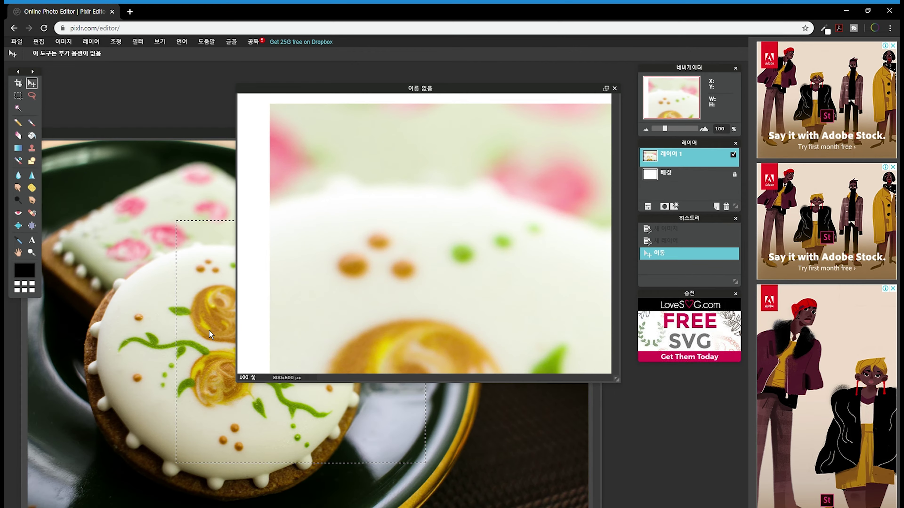
left_click_drag(505, 248, 486, 207)
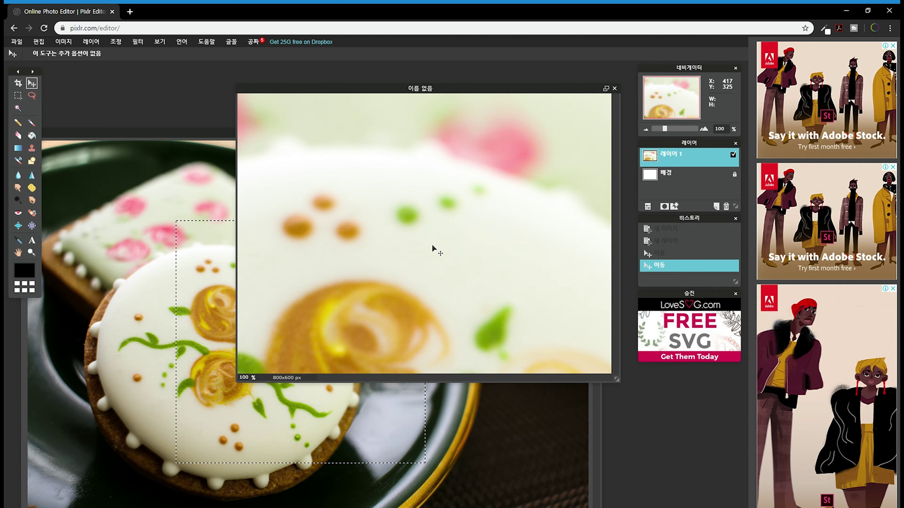
key("ctrl+z")
key("ctrl+z")
Close the untitled image without saving it, and move the cookie photo's window back up.
left_click(615, 88)
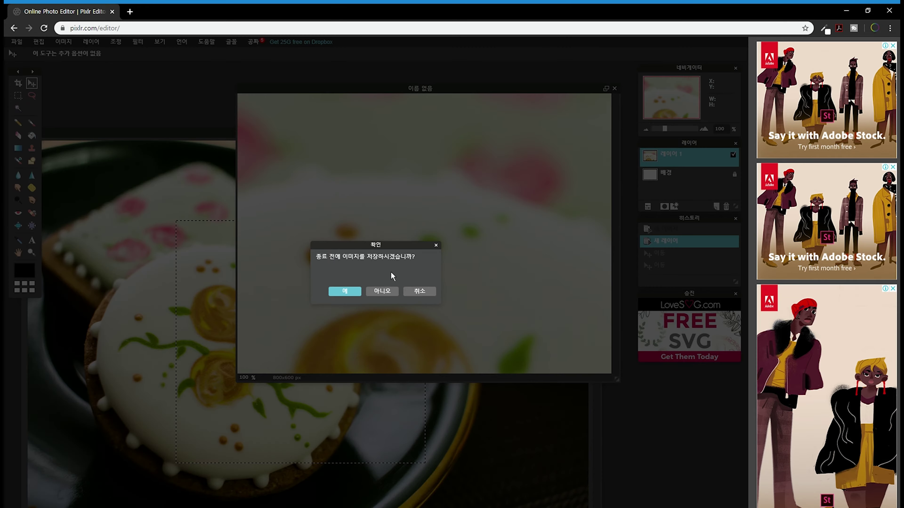
left_click(378, 292)
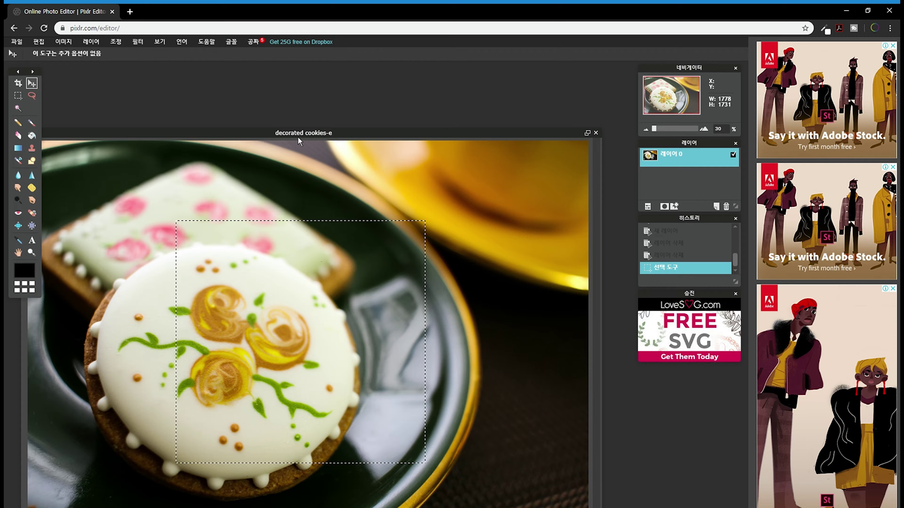
left_click_drag(308, 136, 350, 67)
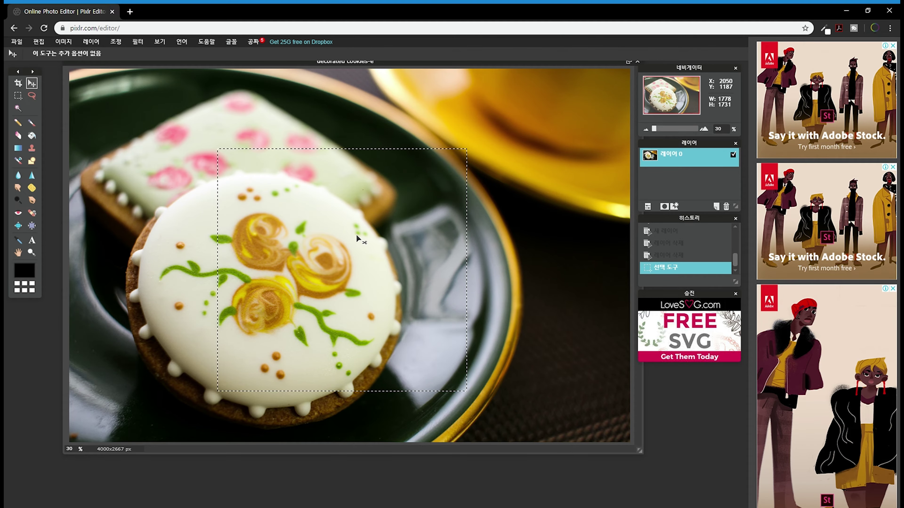
Try moving the selected area of the cookie photo, undo the move and clear the selection.
left_click_drag(345, 230, 306, 248)
key("ctrl+z")
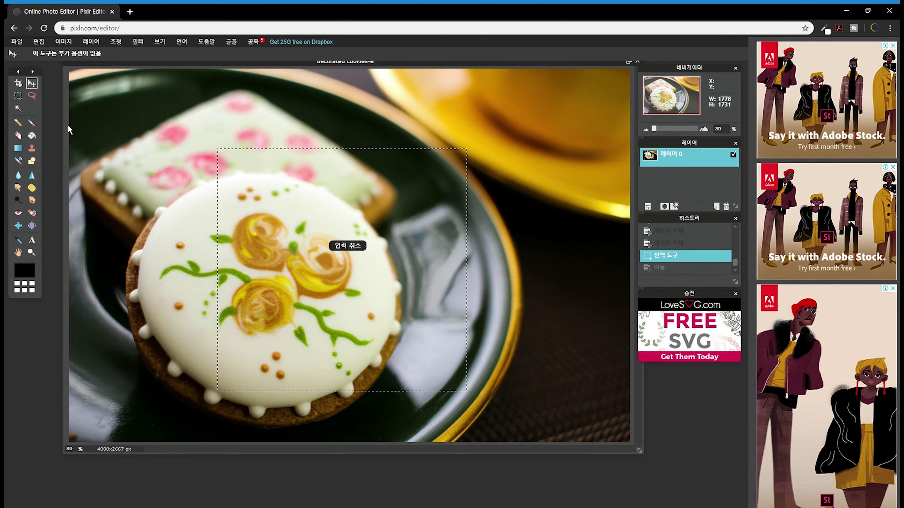
key("ctrl+d")
left_click(48, 44)
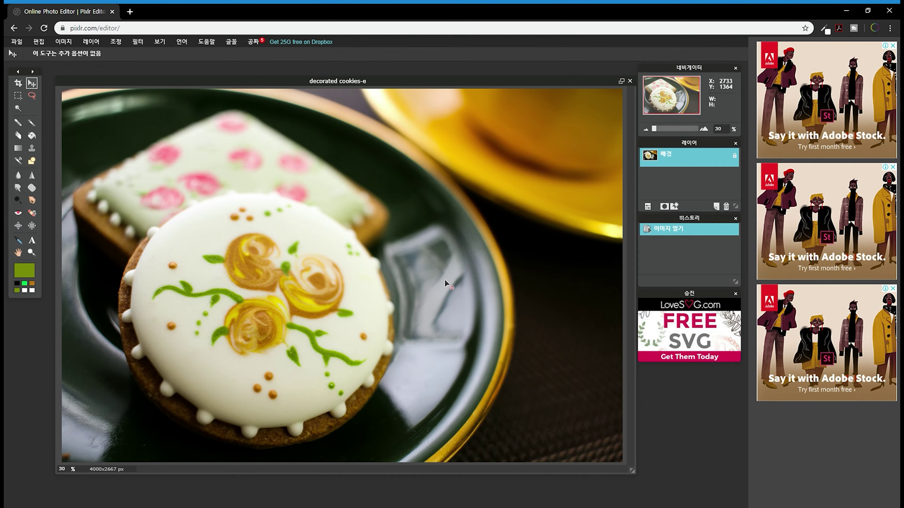
Draw a freehand Lasso selection about 1663 × 1047 px around the flower decoration on the round cookie.
left_click(35, 104)
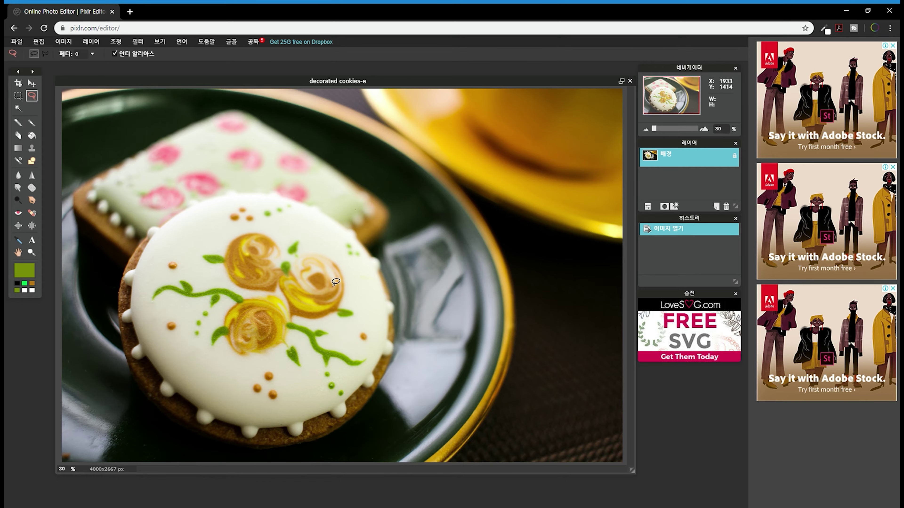
mouse_move(347, 343)
left_mouse_down()
mouse_move(369, 365)
mouse_move(351, 375)
mouse_move(310, 366)
mouse_move(281, 373)
mouse_move(224, 360)
mouse_move(189, 334)
left_mouse_up()
mouse_move(144, 296)
left_mouse_down()
mouse_move(147, 278)
mouse_move(177, 276)
mouse_move(209, 231)
left_mouse_up()
mouse_move(280, 227)
left_mouse_down()
mouse_move(328, 252)
mouse_move(354, 284)
mouse_move(369, 343)
left_mouse_up()
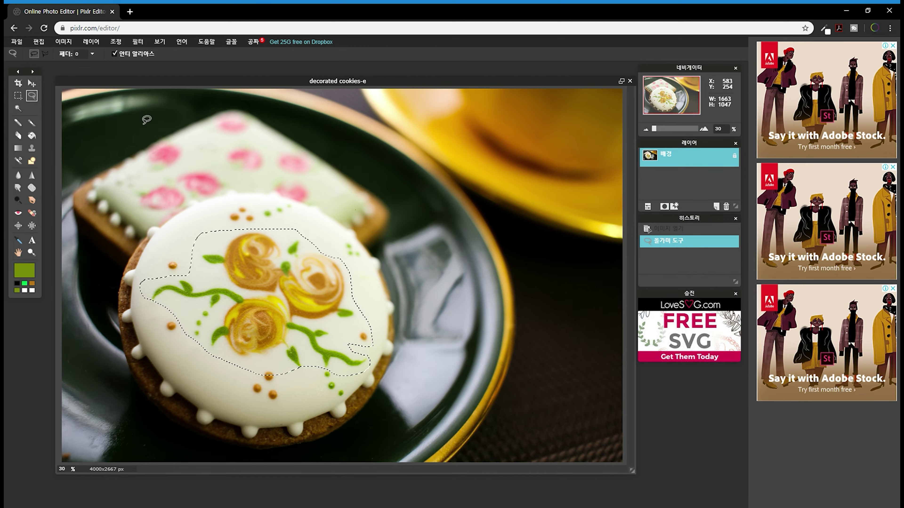
Copy the lassoed flower decoration and paste it as a new layer in the same photo.
left_click(39, 42)
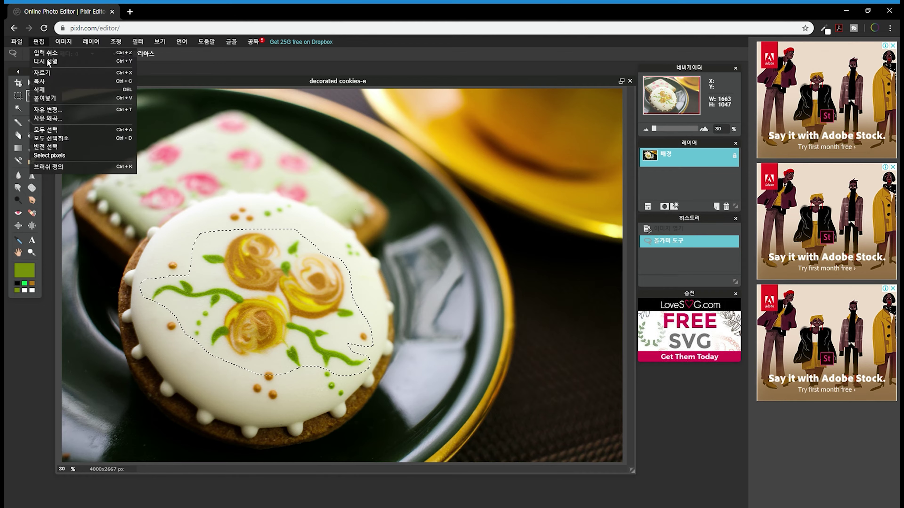
left_click(53, 82)
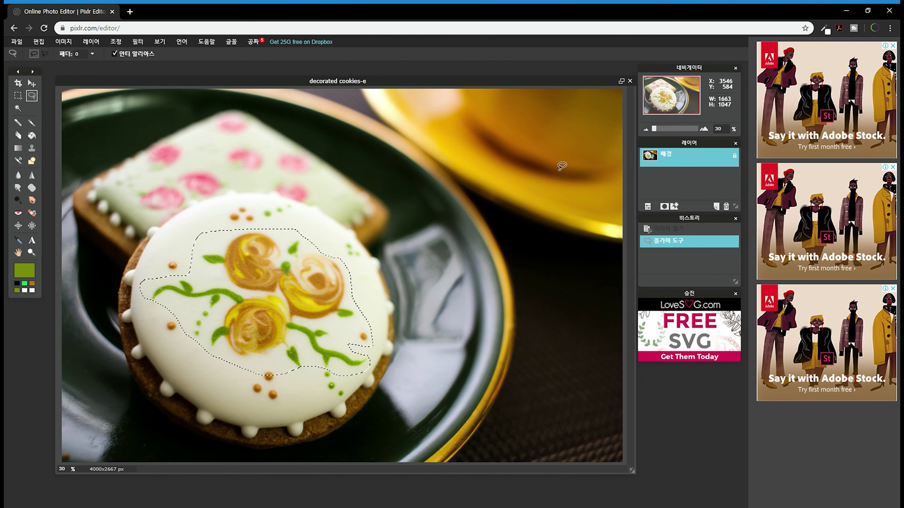
left_click(38, 42)
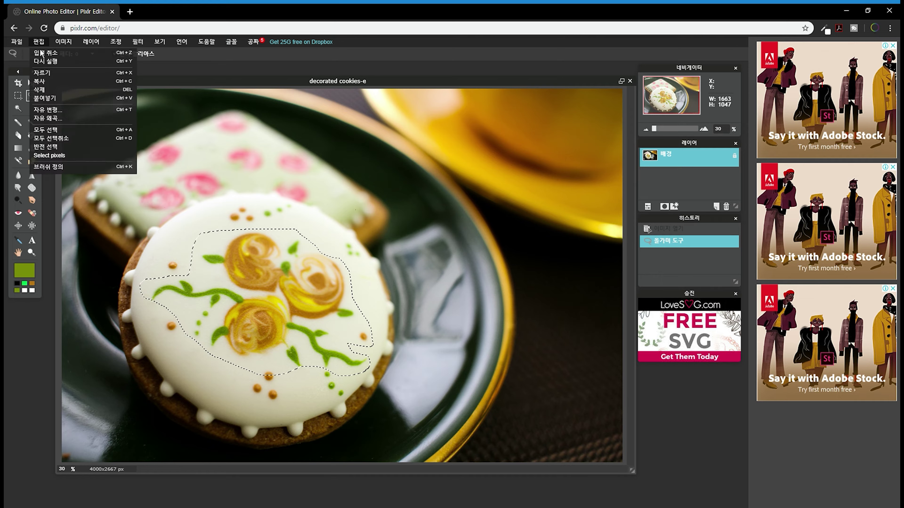
left_click(44, 98)
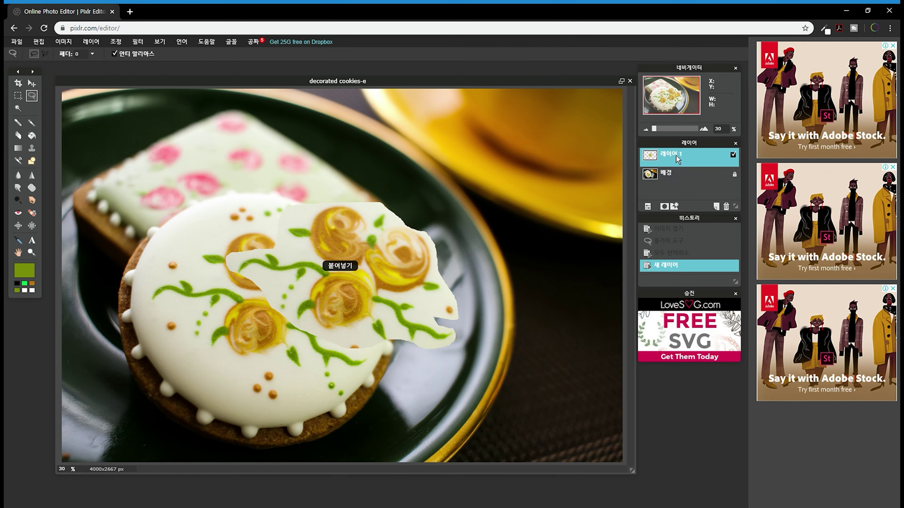
Toggle the pasted flower layer's visibility off and on, and undo the paste.
left_click(733, 155)
left_click(733, 155)
left_click(732, 156)
left_click(732, 155)
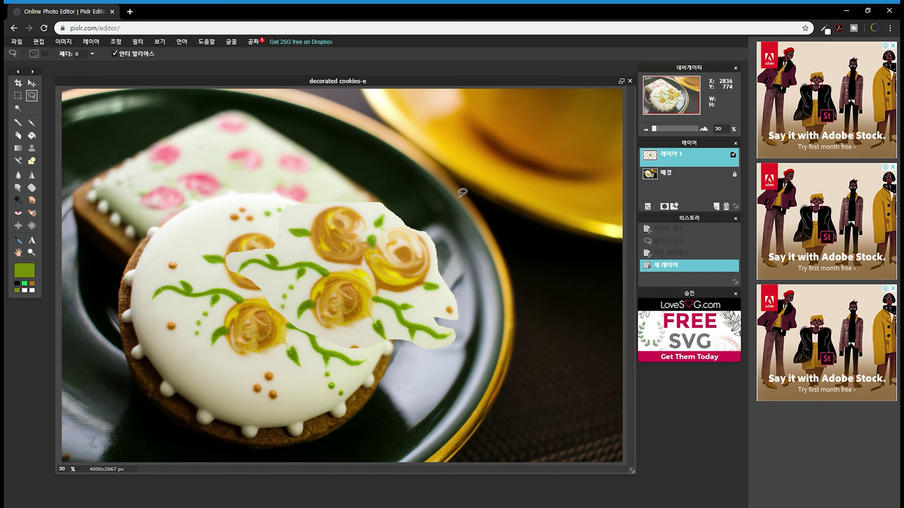
key("ctrl+z")
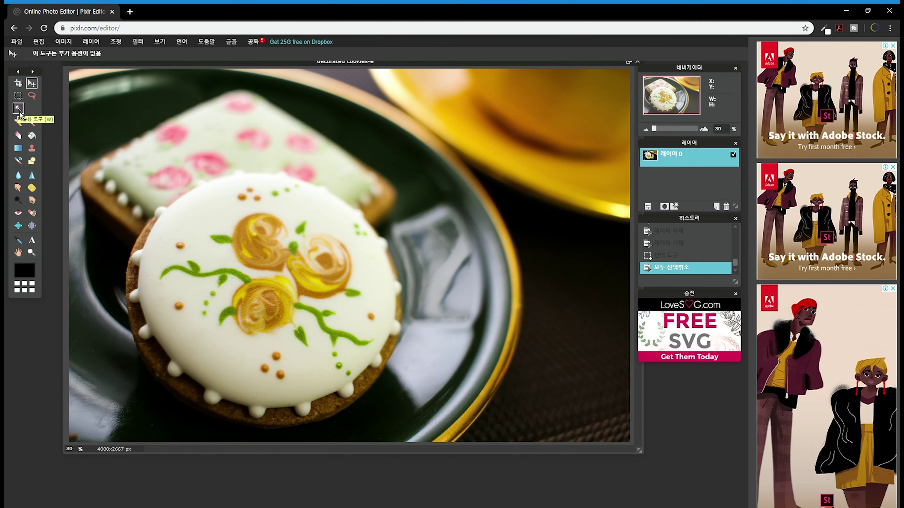
Select the cookies' pale icing with the Magic Wand at tolerance 21 and turn the selection into a layer mask.
left_click(18, 109)
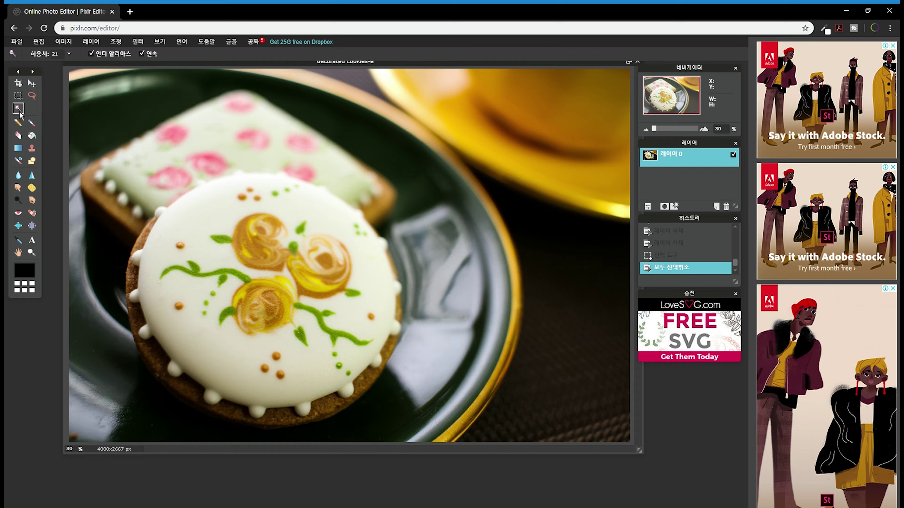
left_click(214, 211)
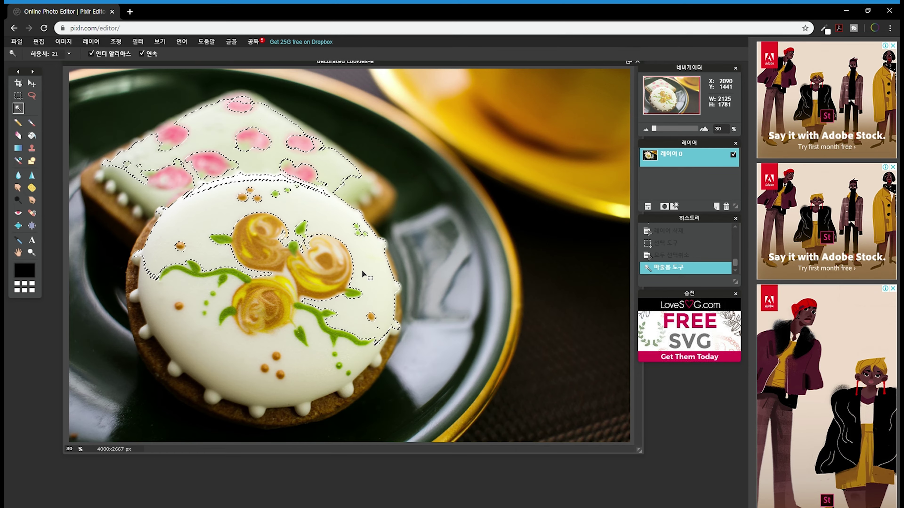
left_click(671, 206)
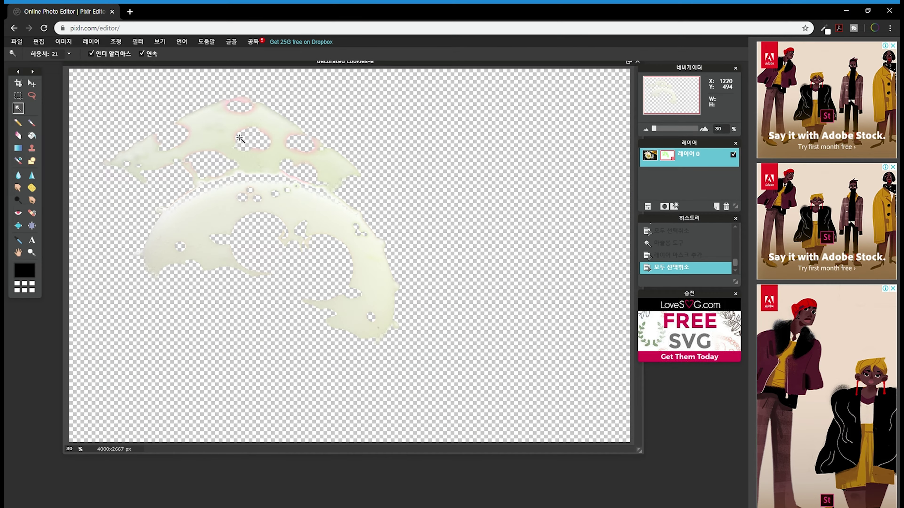
Undo the layer mask and clear the wand selection.
key("ctrl+z")
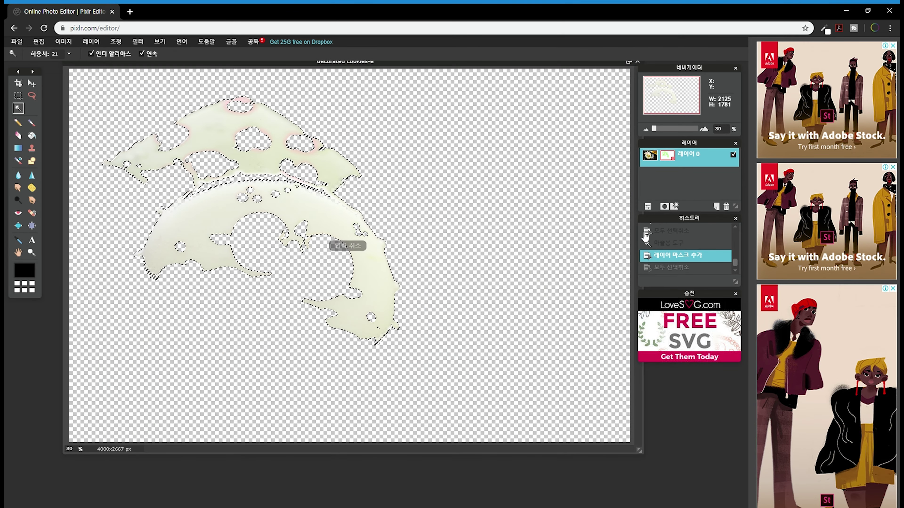
key("ctrl+z")
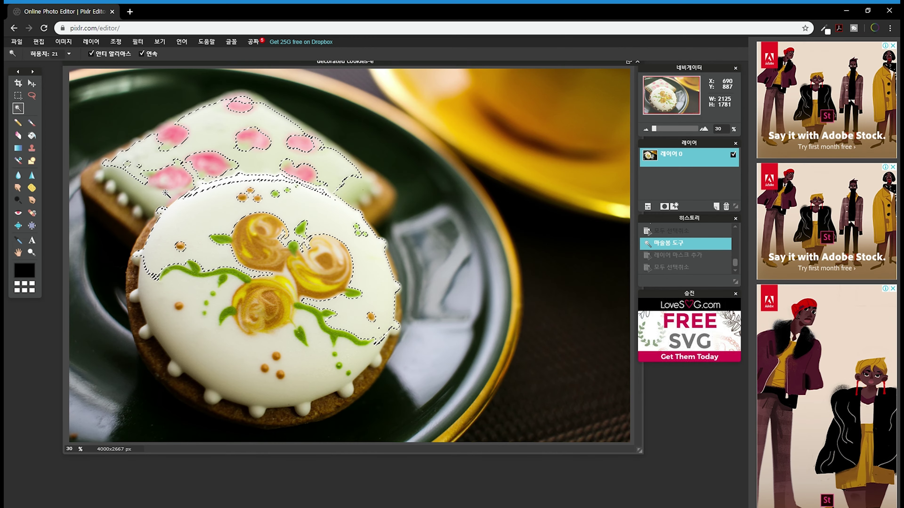
key("ctrl+d")
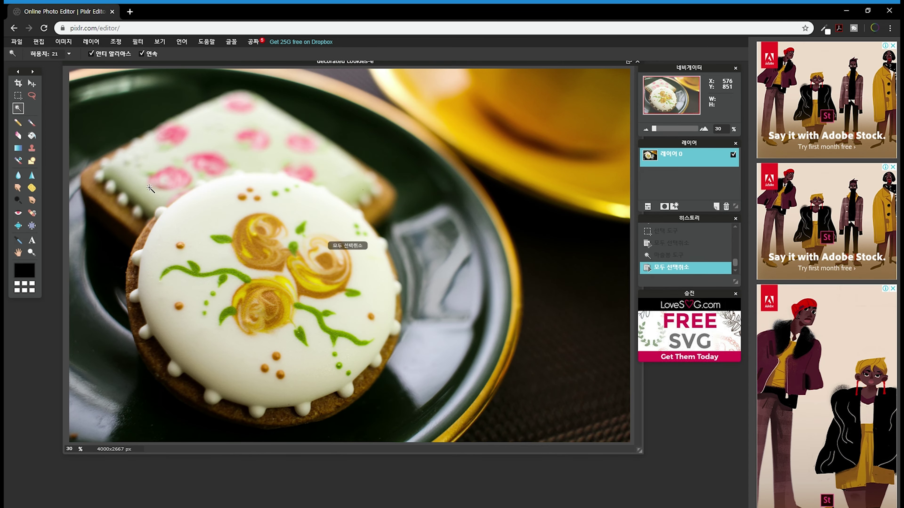
Try Sketchy Pencil strokes across the round cookie at size 1 and at size 5, undoing each one.
left_click(21, 128)
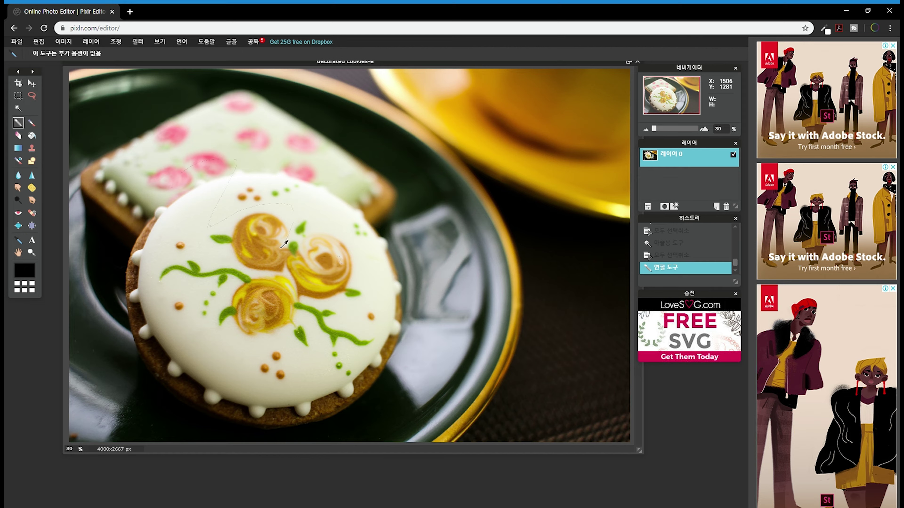
key("ctrl+z")
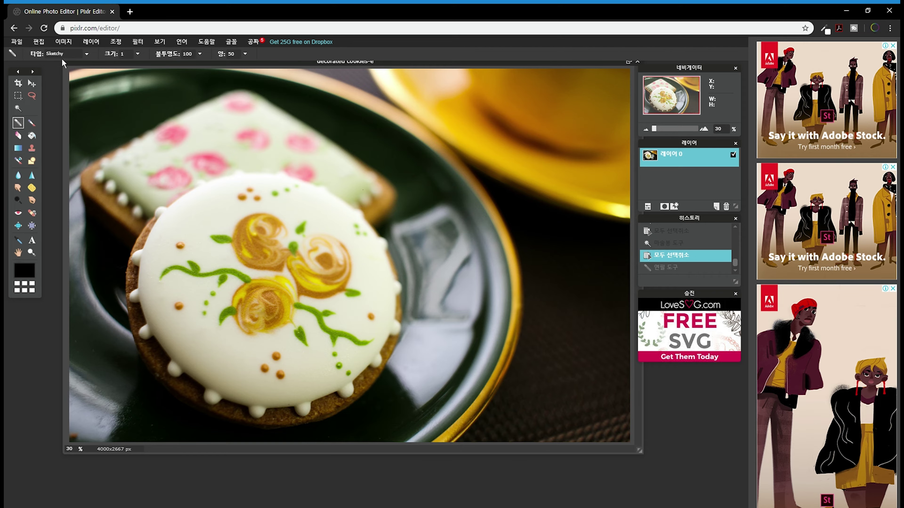
left_click(143, 57)
left_click_drag(111, 71, 119, 73)
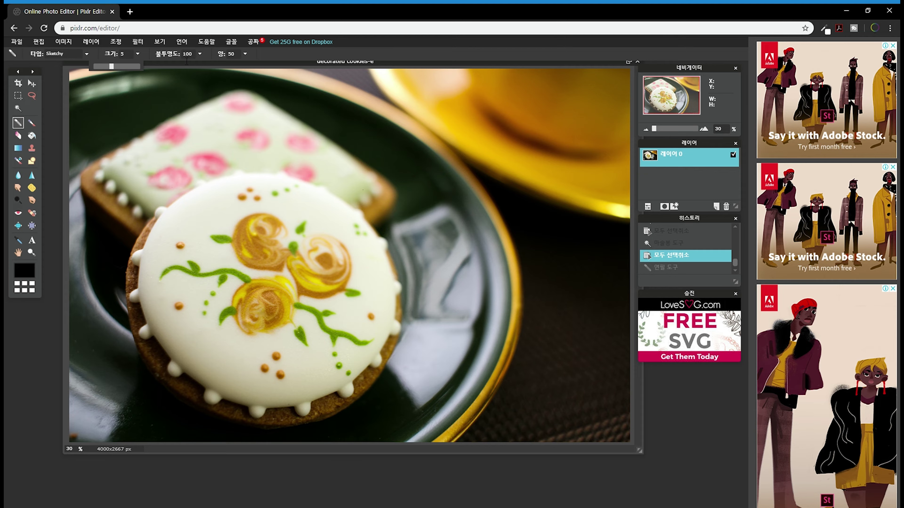
mouse_move(252, 165)
left_mouse_down()
mouse_move(275, 253)
mouse_move(416, 309)
left_mouse_up()
key("ctrl+z")
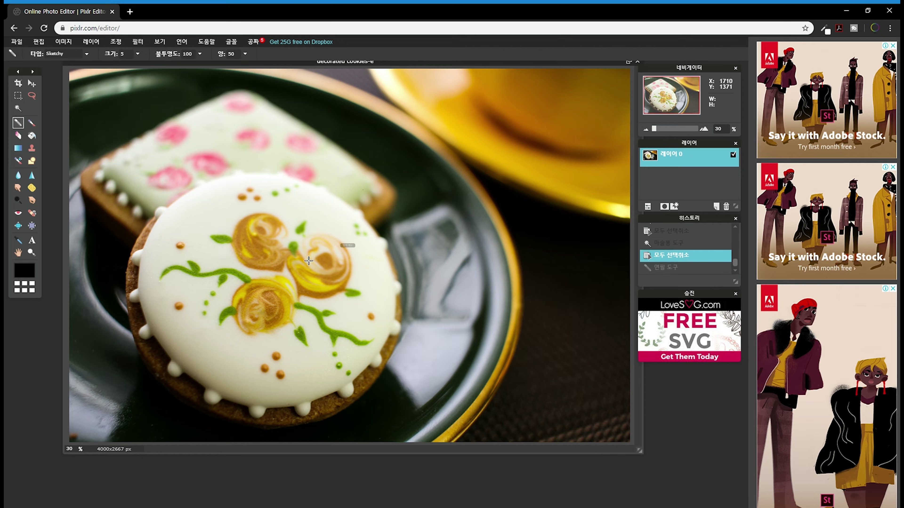
Set the pencil's amount to 100 and size to 10, draw a zigzag across the round cookie and undo it.
left_click(244, 53)
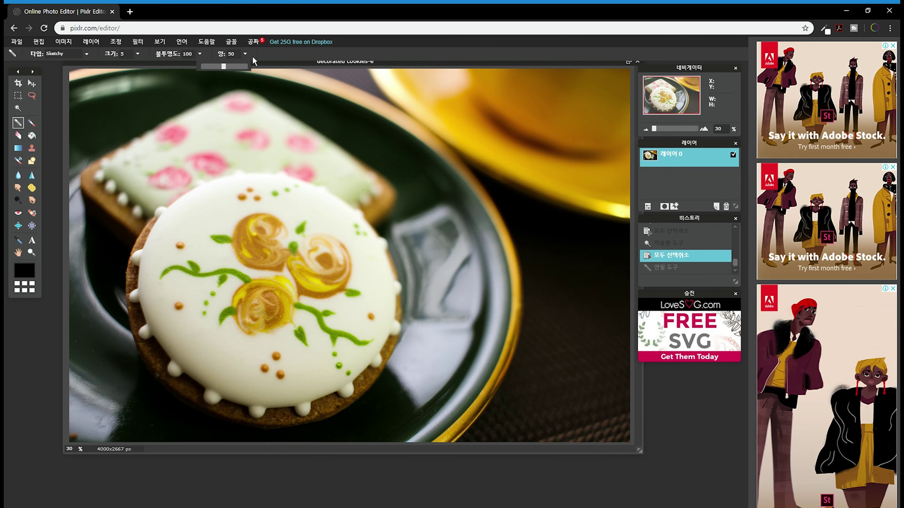
left_click_drag(236, 66, 249, 66)
left_click(138, 54)
left_click_drag(137, 65, 149, 67)
mouse_move(163, 190)
left_mouse_down()
mouse_move(308, 300)
mouse_move(332, 345)
left_mouse_up()
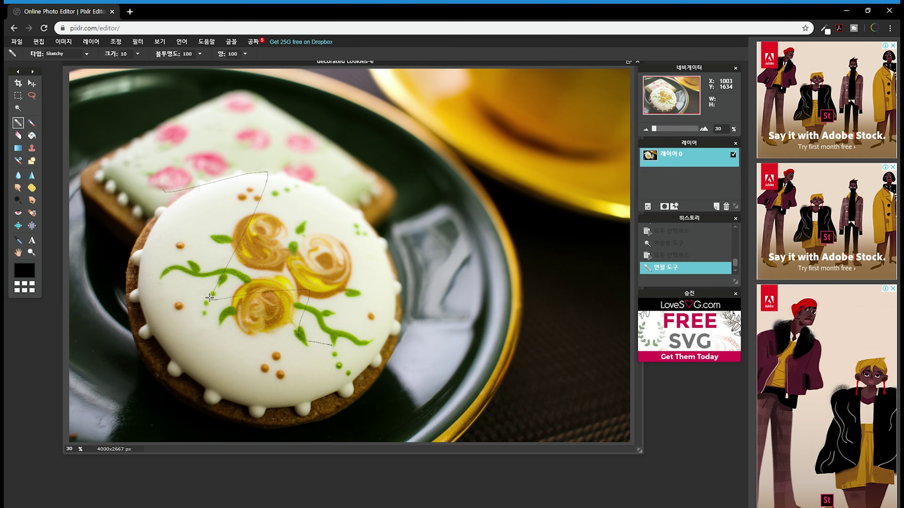
key("alt")
key("ctrl+z")
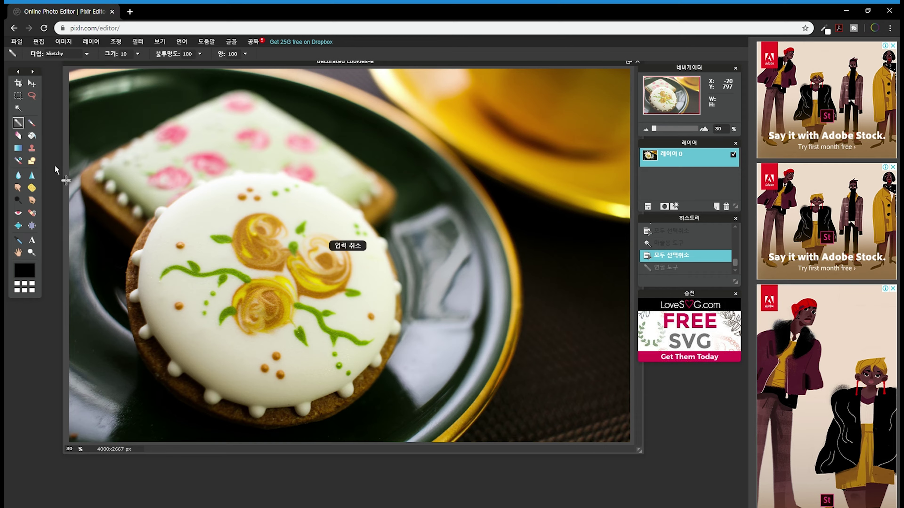
Paint a thick black zigzag over the round cookie with the hard round Brush set to diameter 121, and undo it.
left_click(37, 127)
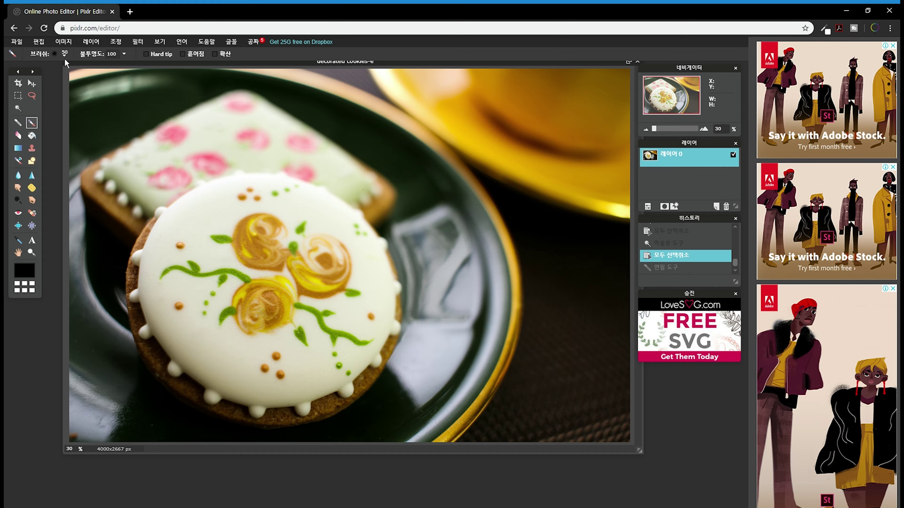
left_click(55, 55)
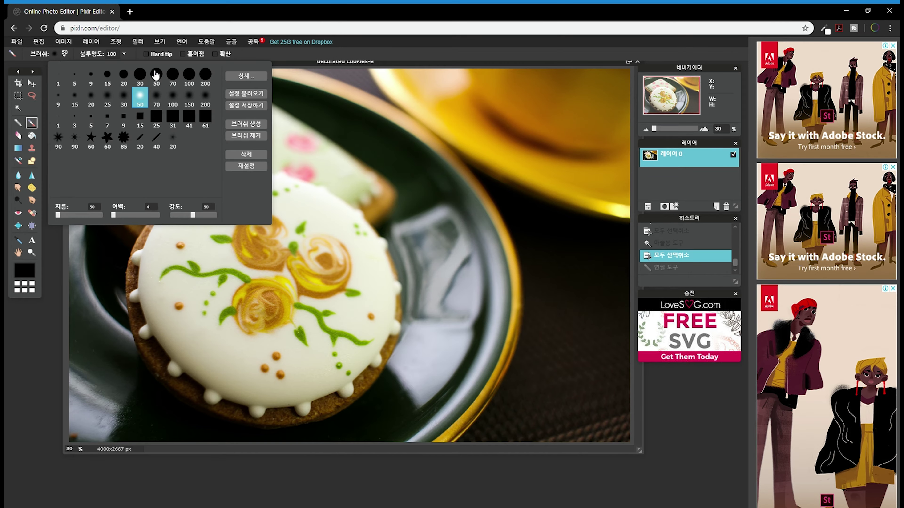
left_click(189, 76)
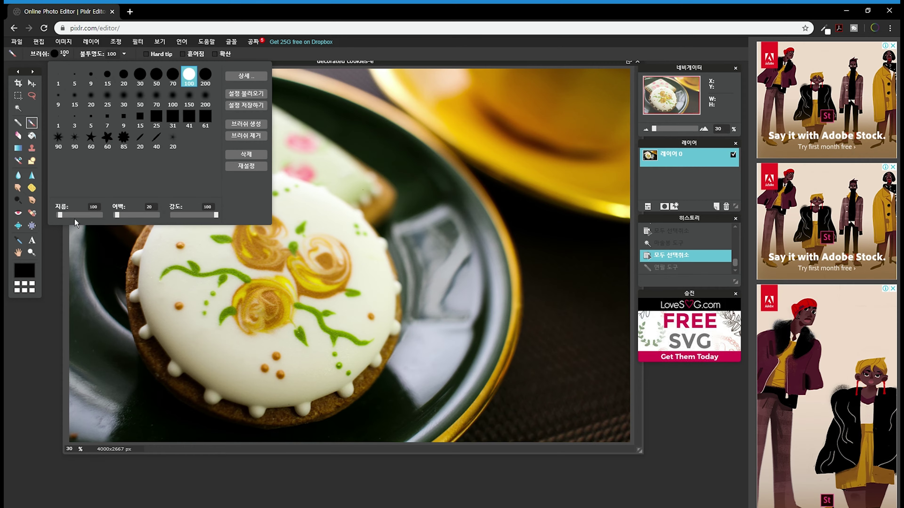
left_click_drag(64, 220, 66, 221)
mouse_move(317, 218)
left_mouse_down()
mouse_move(327, 257)
mouse_move(349, 255)
mouse_move(356, 350)
mouse_move(385, 361)
mouse_move(405, 359)
left_mouse_up()
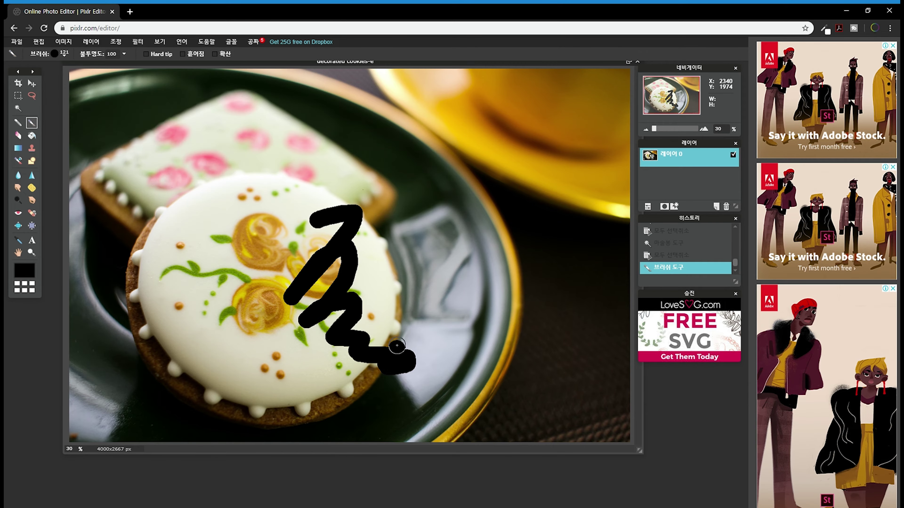
key("ctrl+z")
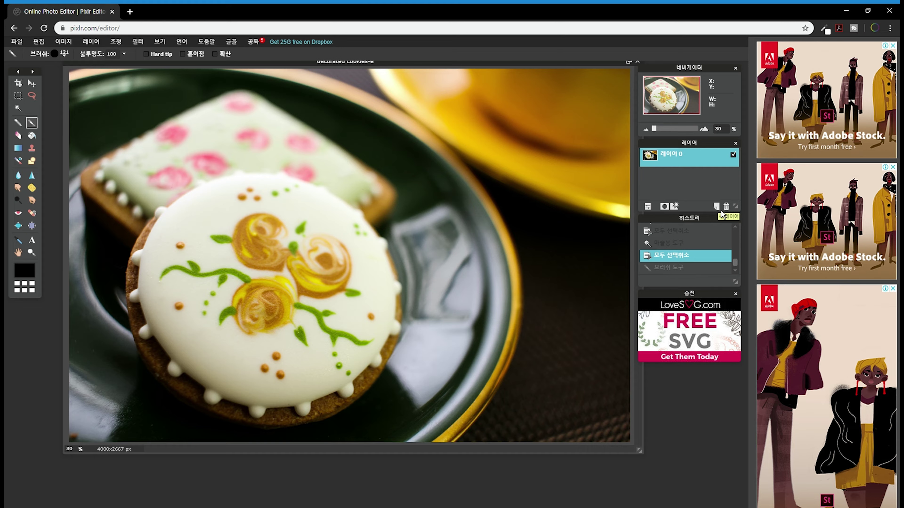
Paint a black Brush zigzag across the cookies on a new layer, undo the stroke and delete that layer.
left_click(721, 213)
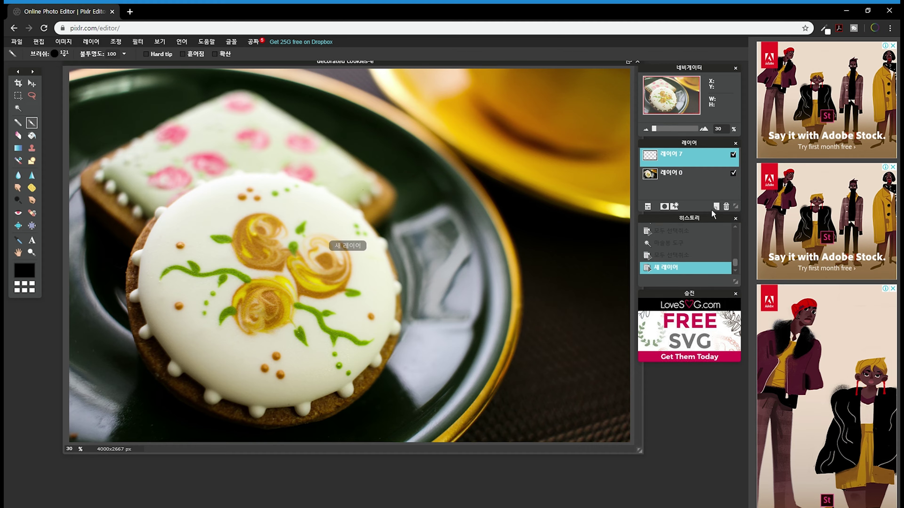
mouse_move(143, 201)
left_mouse_down()
mouse_move(201, 184)
mouse_move(259, 229)
mouse_move(283, 273)
mouse_move(359, 271)
mouse_move(372, 321)
left_mouse_up()
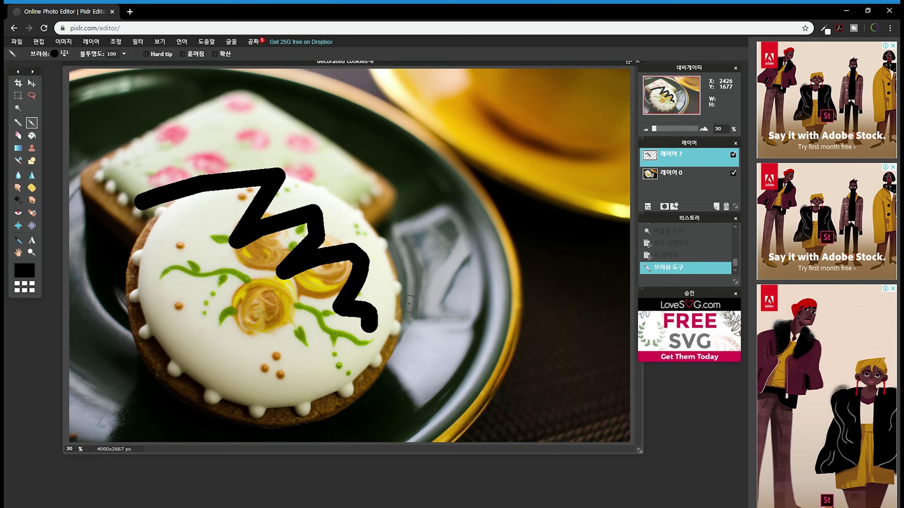
key("ctrl+z")
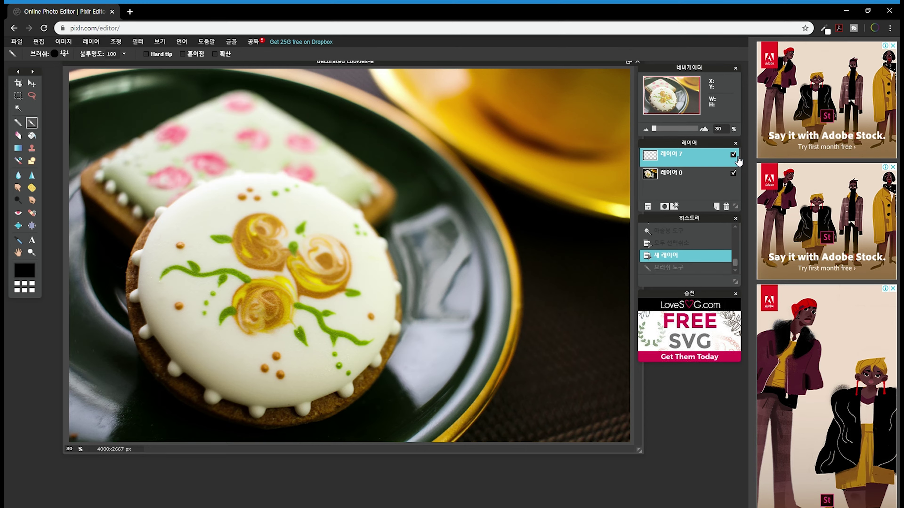
left_click_drag(708, 161, 727, 207)
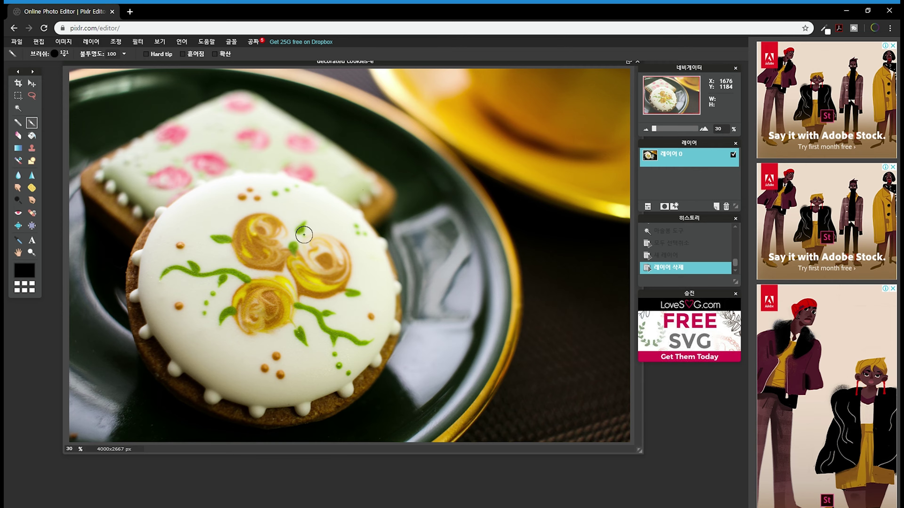
Erase part of the round cookie and plate with a hard round Eraser of diameter 500, and undo it.
left_click(22, 142)
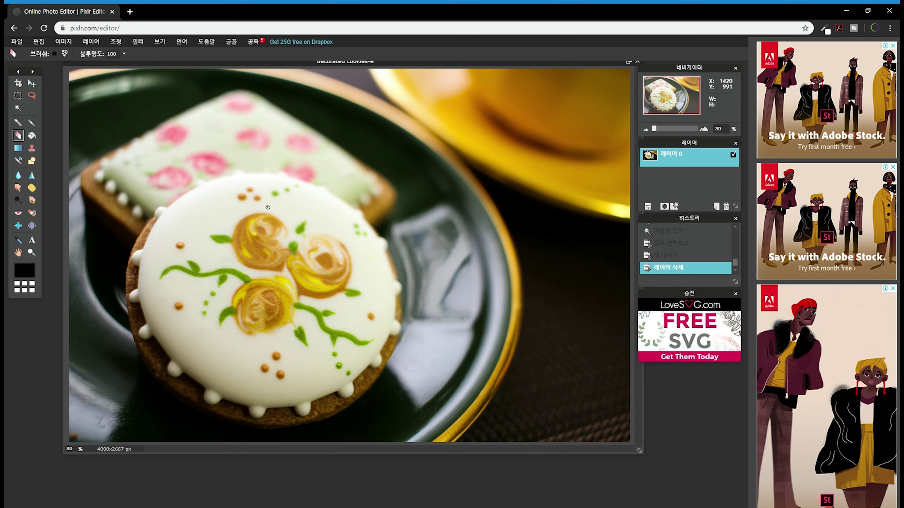
left_click(64, 55)
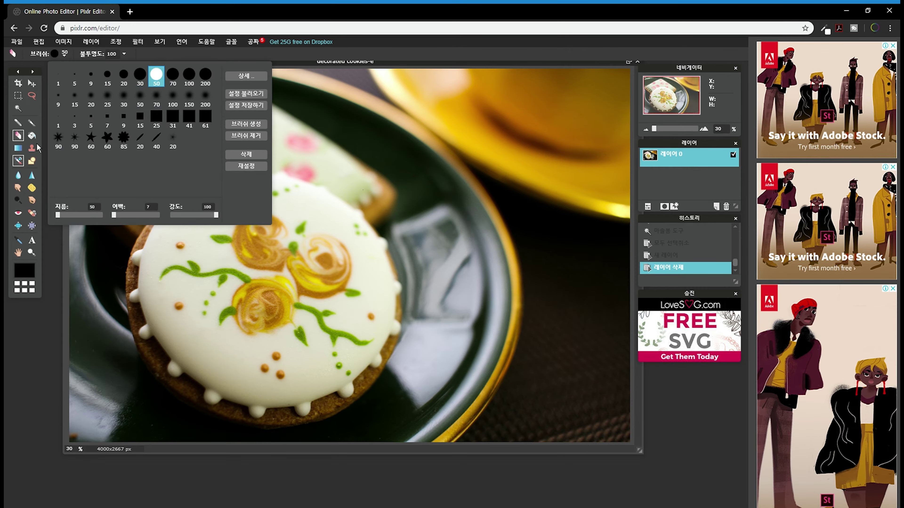
left_click(71, 215)
left_click_drag(71, 216, 129, 216)
mouse_move(323, 252)
left_mouse_down()
mouse_move(383, 234)
mouse_move(346, 282)
mouse_move(369, 325)
mouse_move(405, 323)
left_mouse_up()
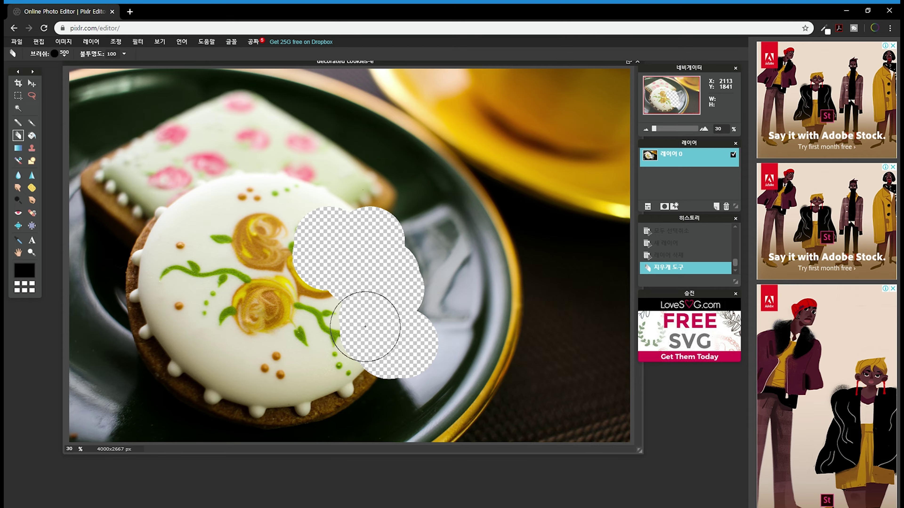
key("ctrl+z")
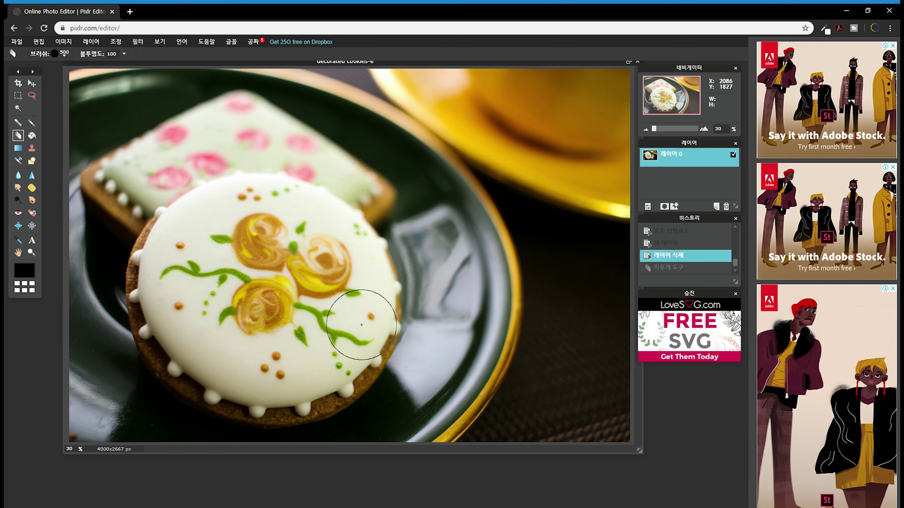
Fill the cookies' pale icing with black using the Paint Bucket at tolerance 21, and undo the fill.
left_click(32, 137)
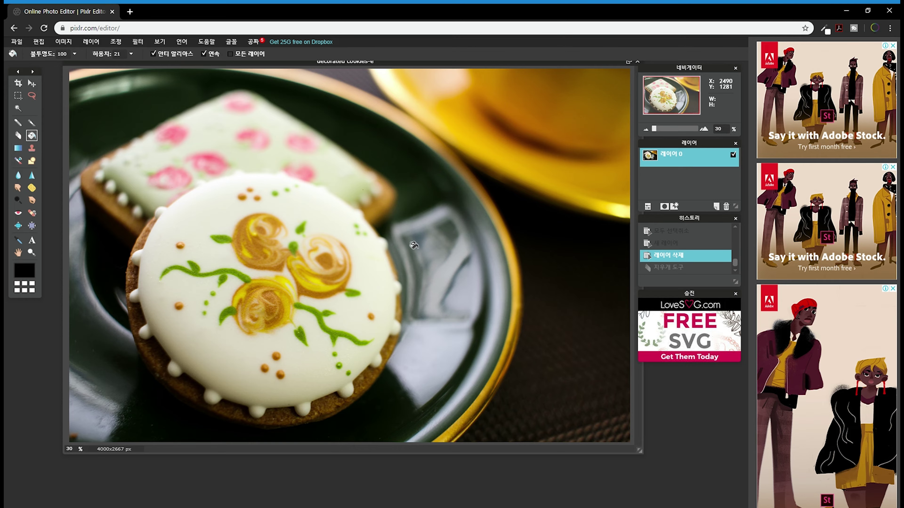
left_click(305, 210)
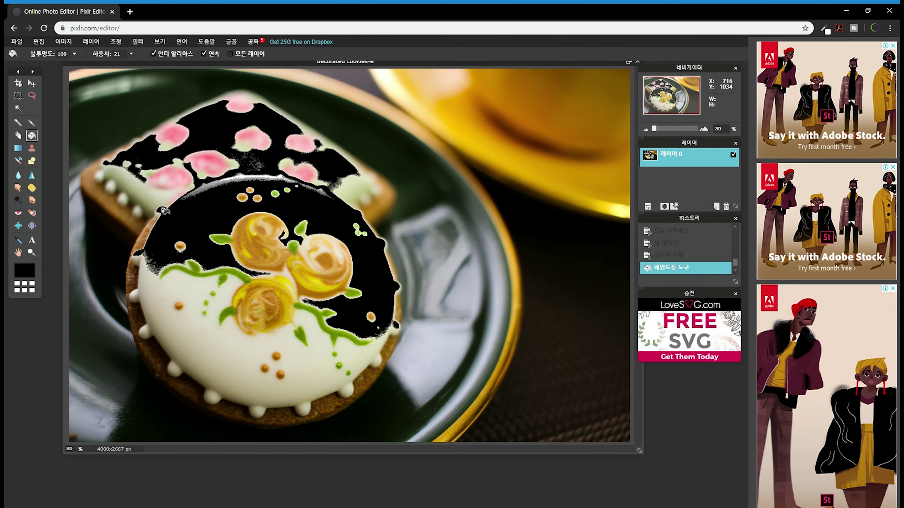
key("ctrl+z")
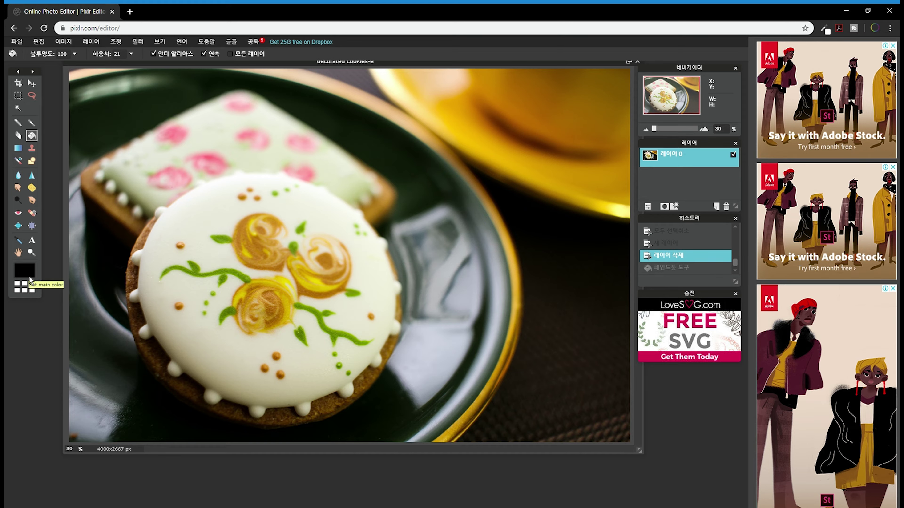
Set the main colour to the bright green 00ff51, trying pink and purple hues at full saturation and lightness on the way.
left_click(24, 271)
left_click_drag(305, 190, 286, 204)
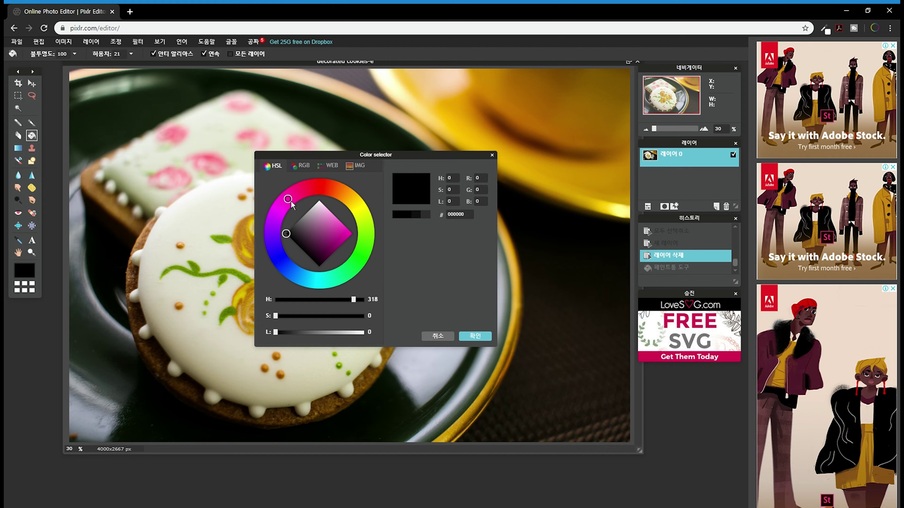
mouse_move(319, 194)
left_mouse_down()
mouse_move(352, 201)
mouse_move(331, 191)
mouse_move(302, 202)
left_mouse_up()
left_click_drag(317, 242, 372, 236)
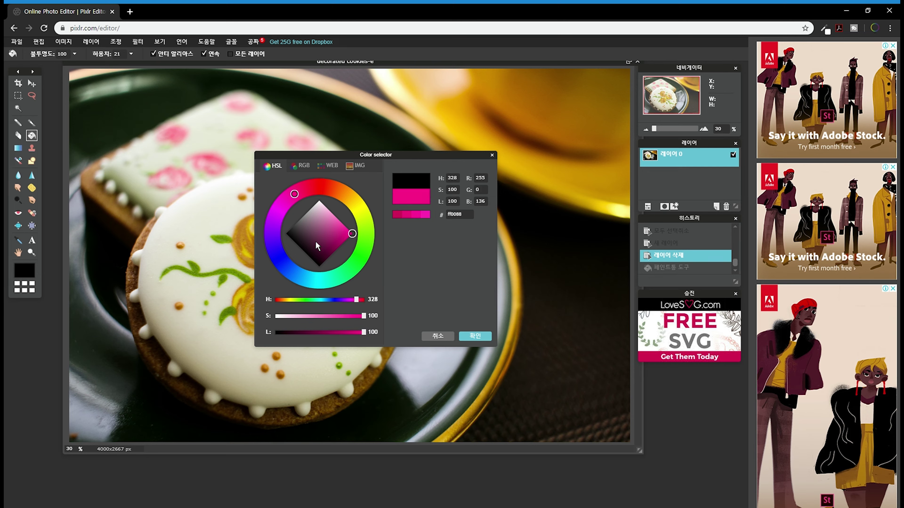
left_click_drag(356, 300, 350, 307)
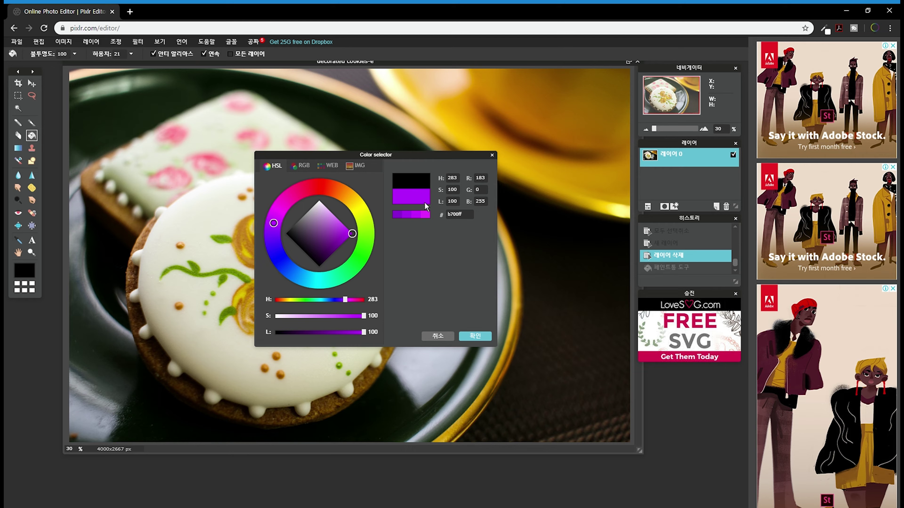
left_click_drag(346, 313, 314, 310)
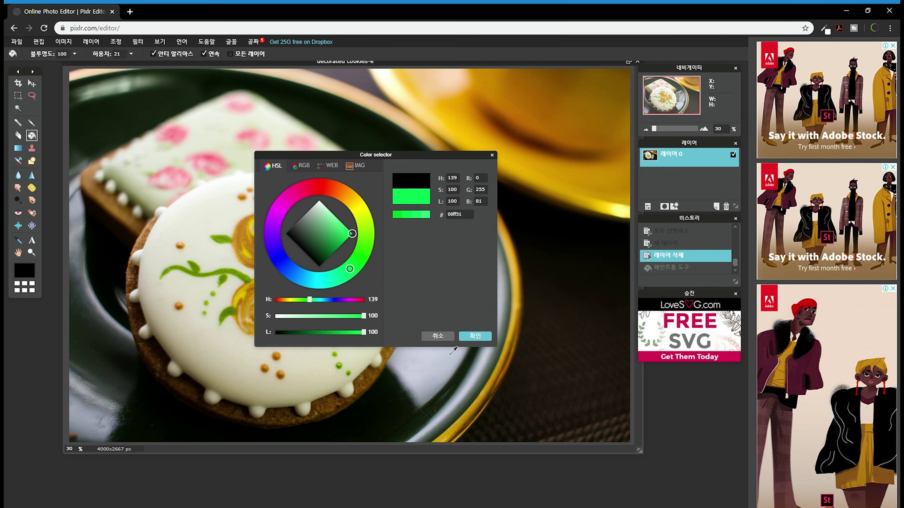
left_click(484, 337)
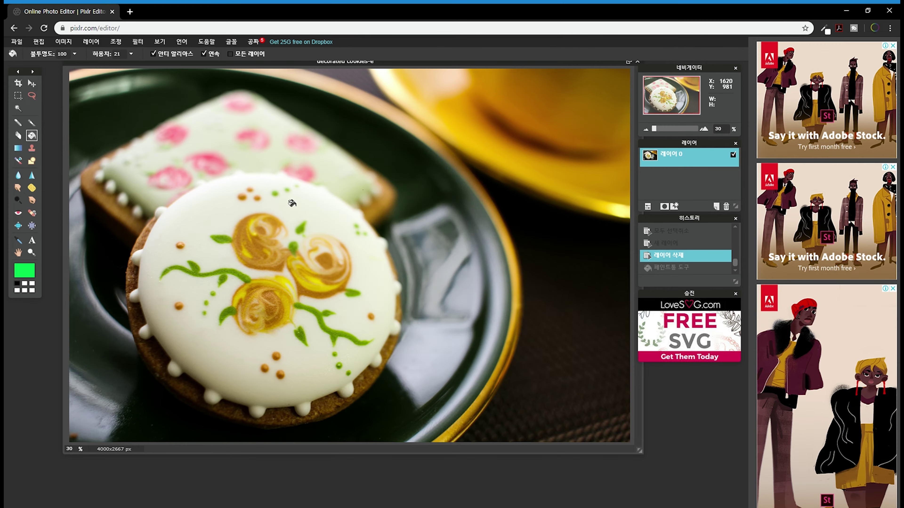
Fill the cookies' pale icing with the bright green using the Paint Bucket at tolerance 21, and undo the fill.
left_click(207, 203)
key("alt")
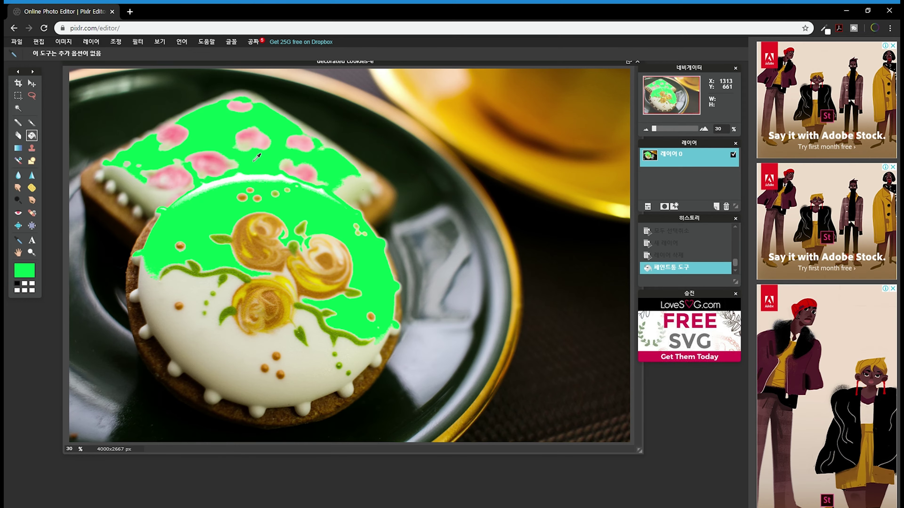
key("ctrl+z")
Apply the multicolour rainbow preset as a linear Gradient diagonally across the photo, and undo it.
key("g")
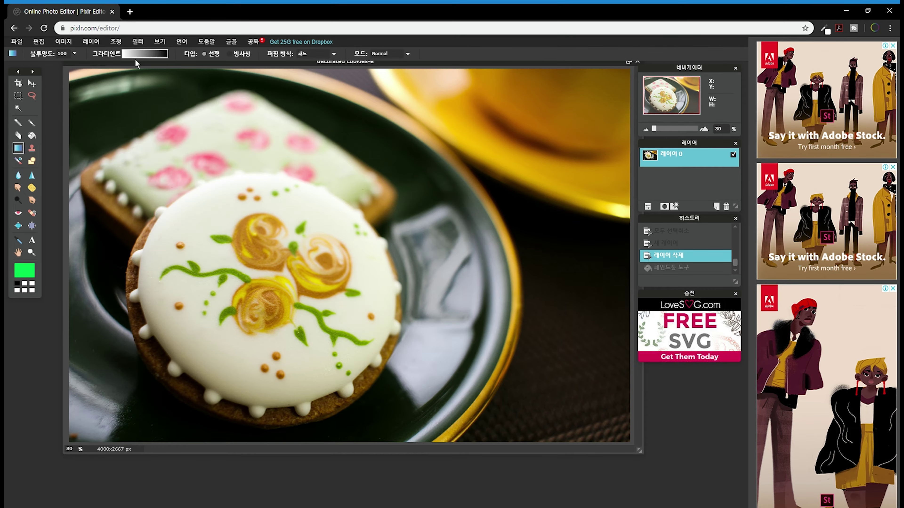
left_click(166, 55)
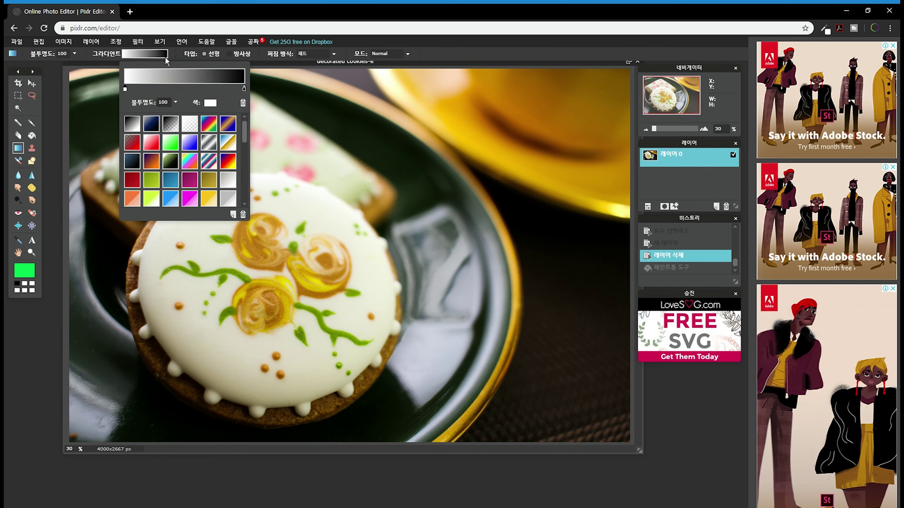
left_click(216, 124)
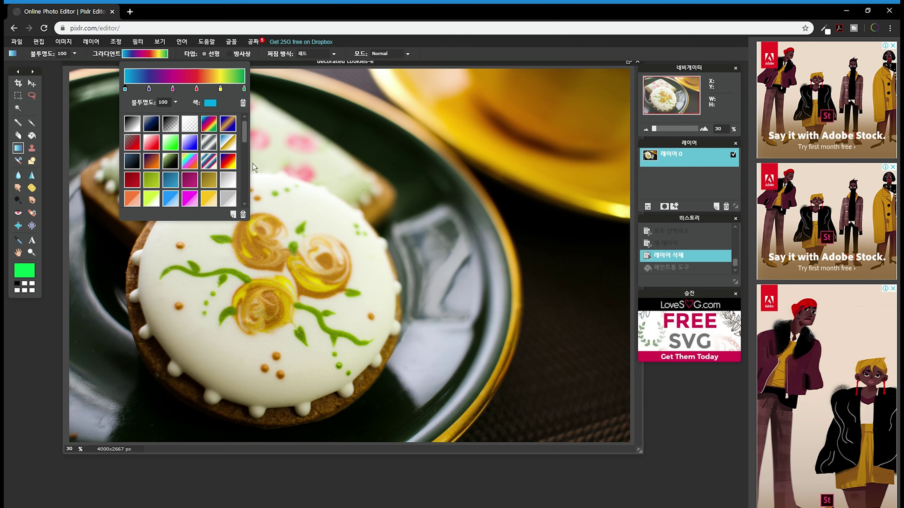
left_click_drag(409, 231, 219, 337)
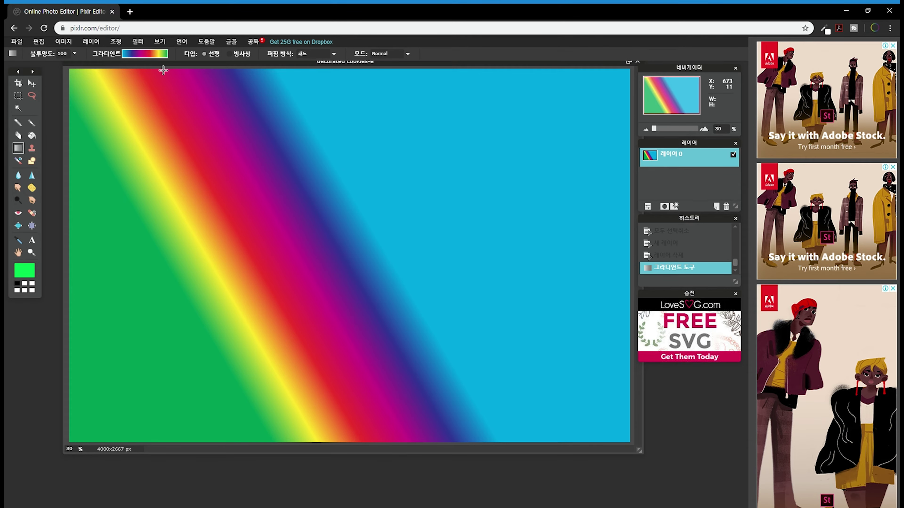
key("ctrl+z")
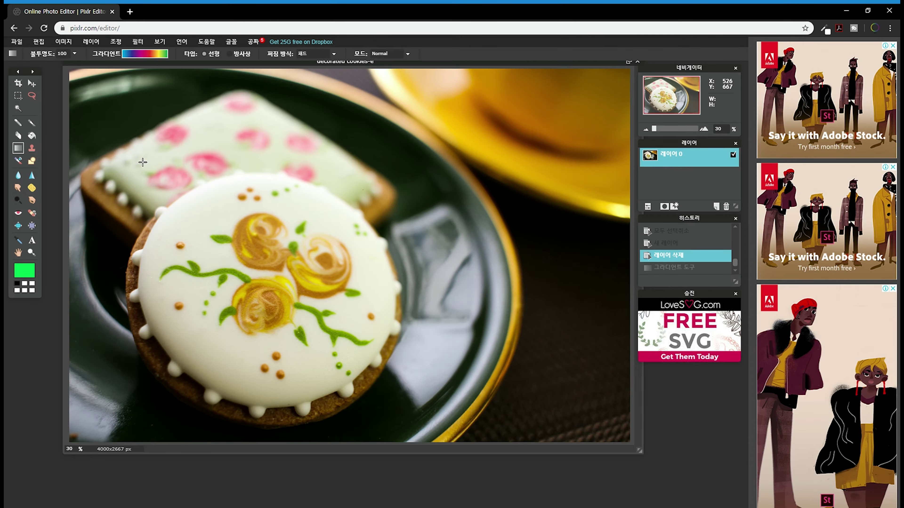
Copy the orange dot near the round cookie's right edge to just above it using the Clone Stamp with an enlarged hard round 200 brush.
left_click(34, 153)
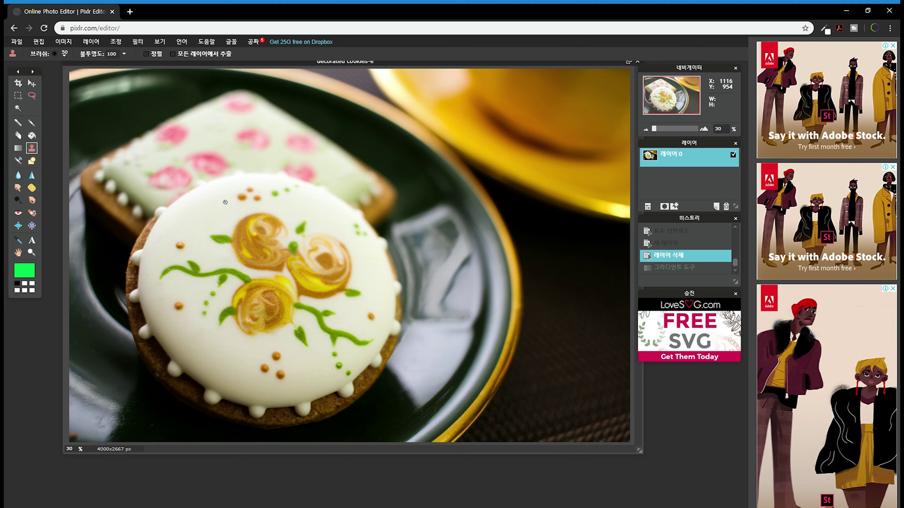
left_click(59, 55)
left_click(205, 75)
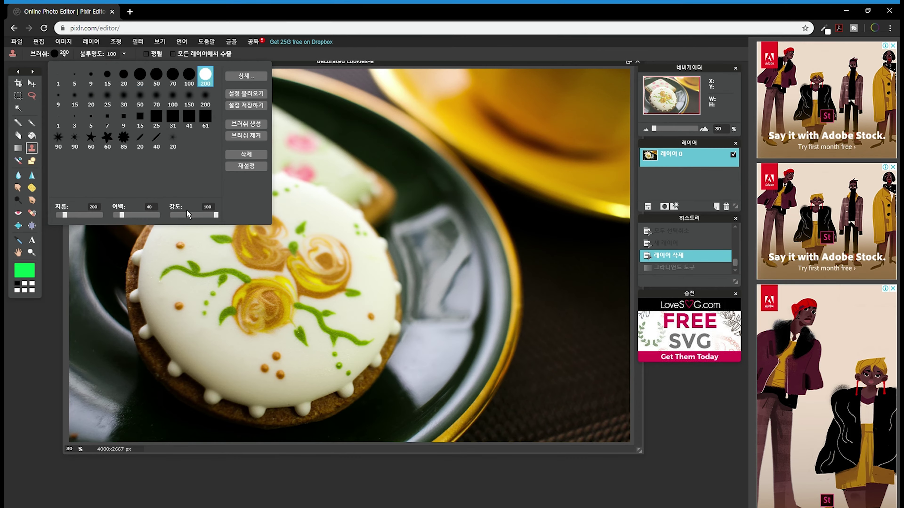
left_click_drag(71, 225, 72, 225)
left_click(347, 247)
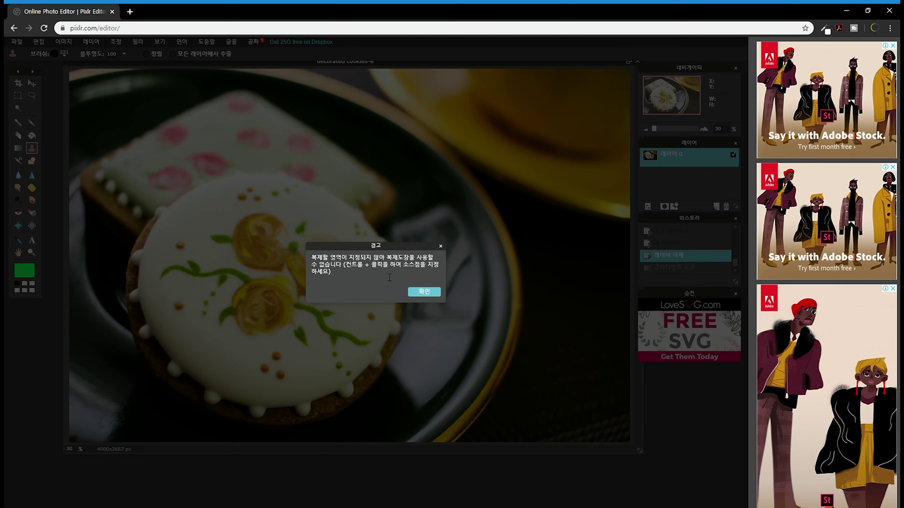
left_click(428, 297)
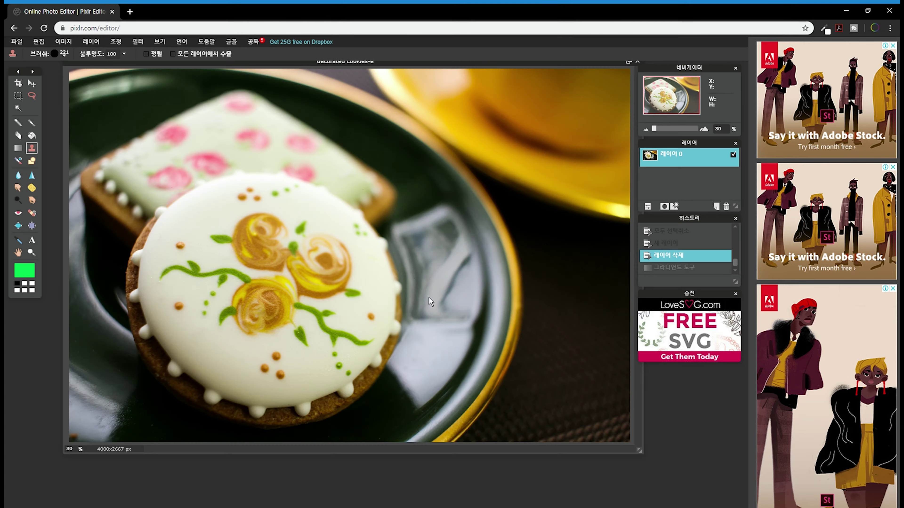
left_click(371, 317)
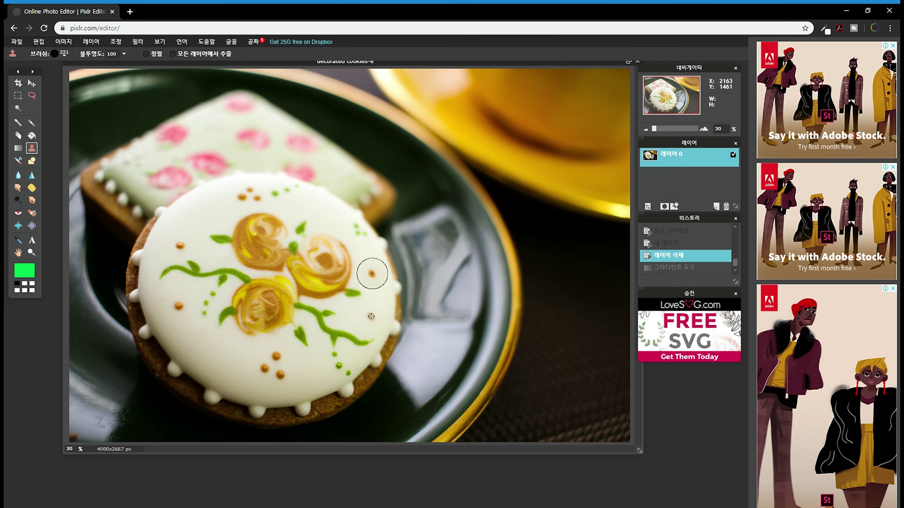
left_click(370, 272)
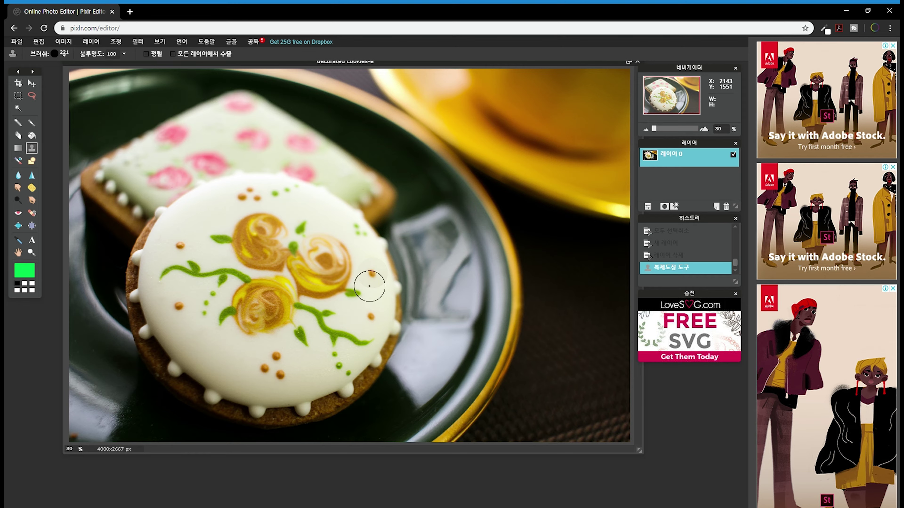
Sample the golden brown of the icing flowers as the main colour, try Color Replace at tolerance 42 over the cookie, and undo the last stroke.
left_click(18, 161)
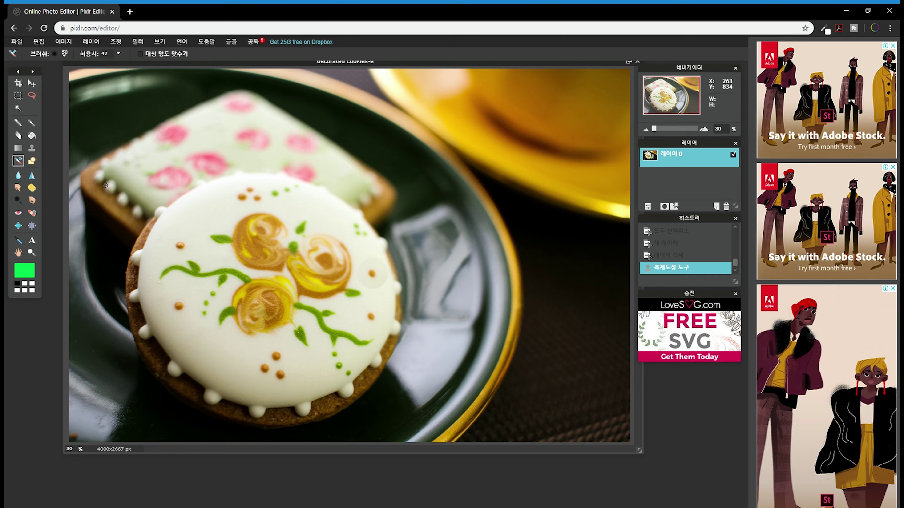
key("alt")
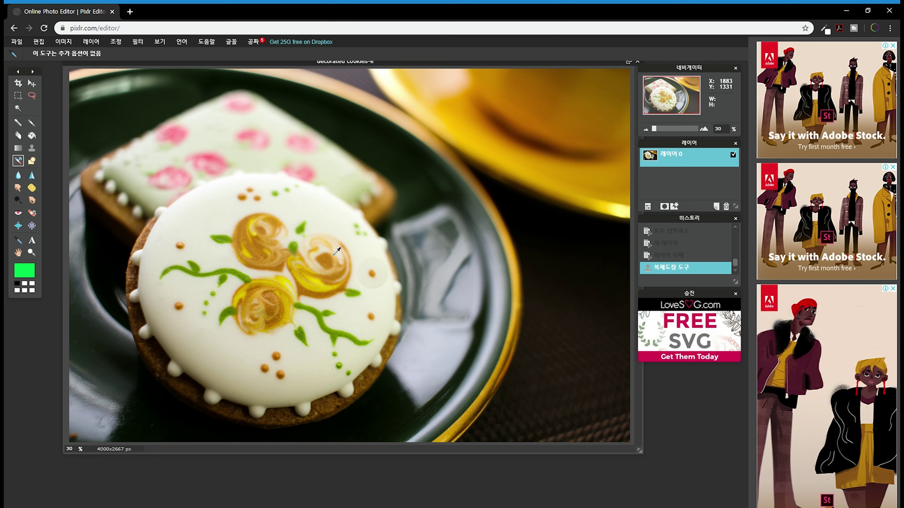
left_click(309, 289, "alt")
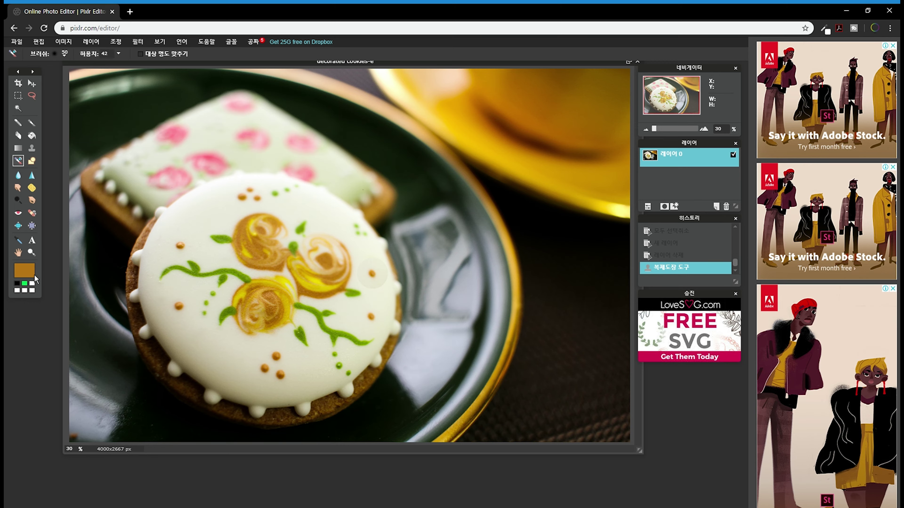
left_click_drag(309, 185, 350, 249)
key("ctrl+z")
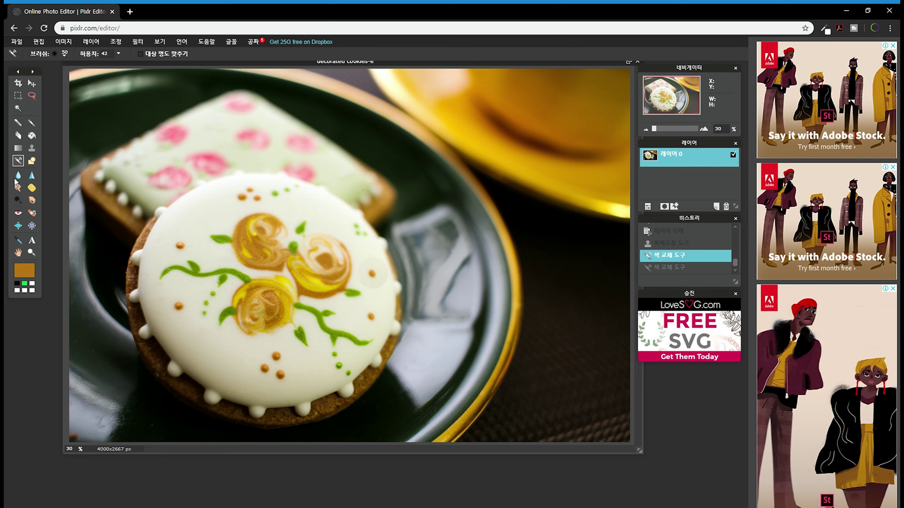
Look through the brush presets and size settings of the Blur tool, leaving its soft round 50 brush selected.
left_click(21, 175)
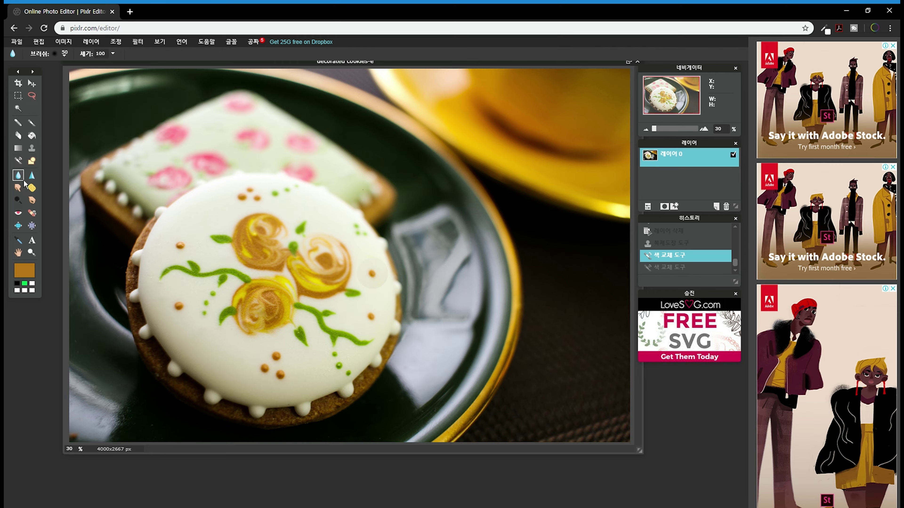
left_click(62, 55)
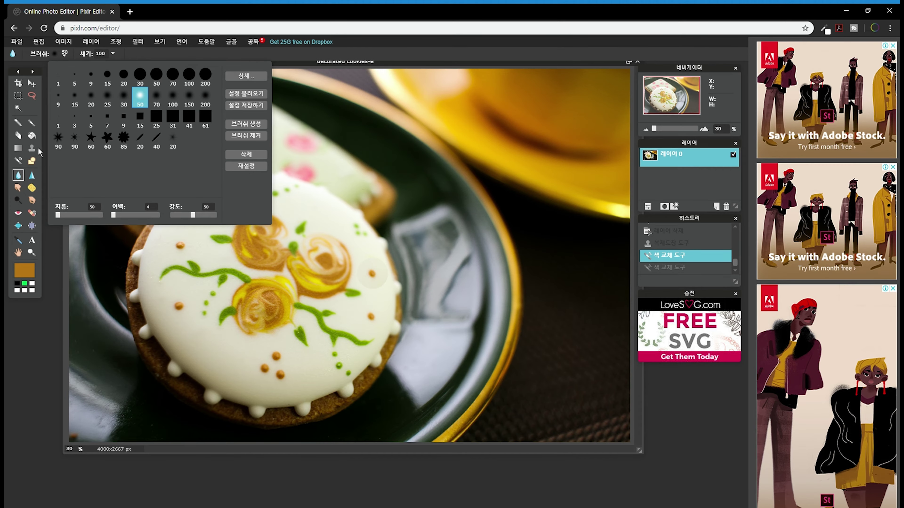
left_click(386, 50)
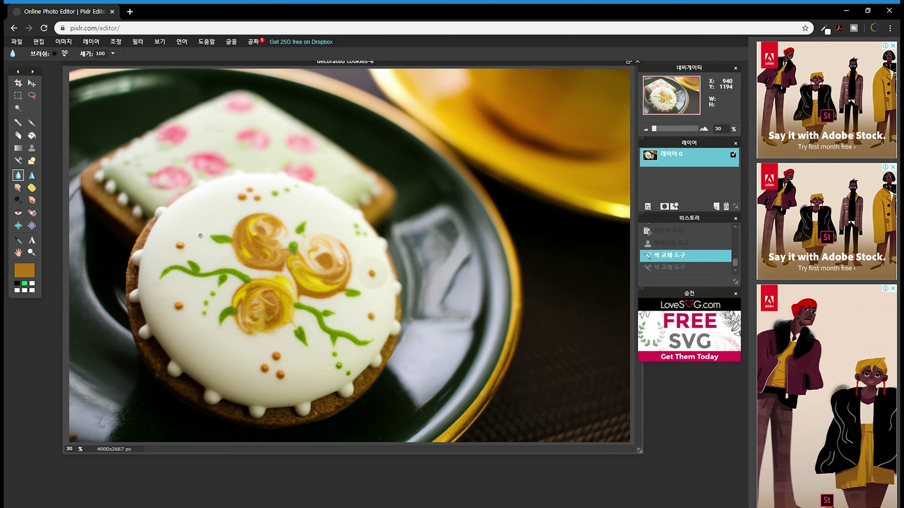
Zoom in on the round cookie's flowers and back out to 27%, and look at the Sharpen and Blur tools.
left_click(33, 256)
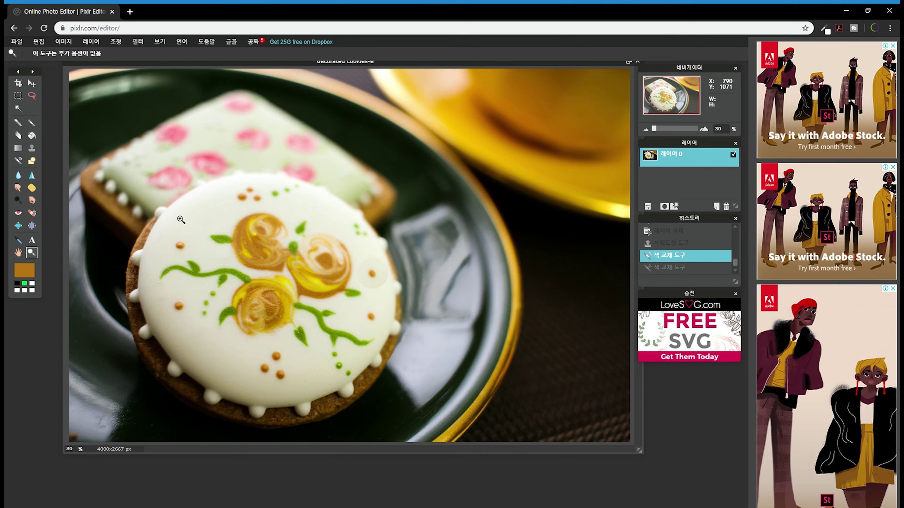
left_click(294, 242)
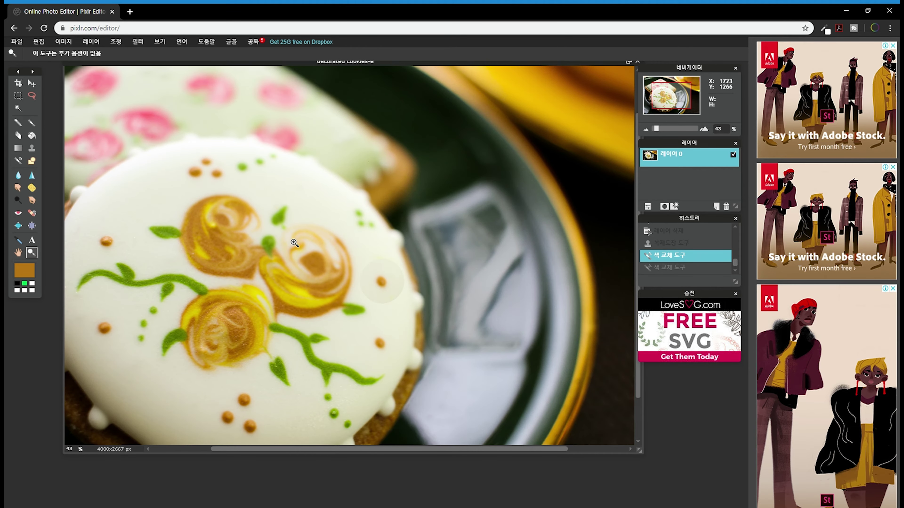
left_click(294, 243, "alt")
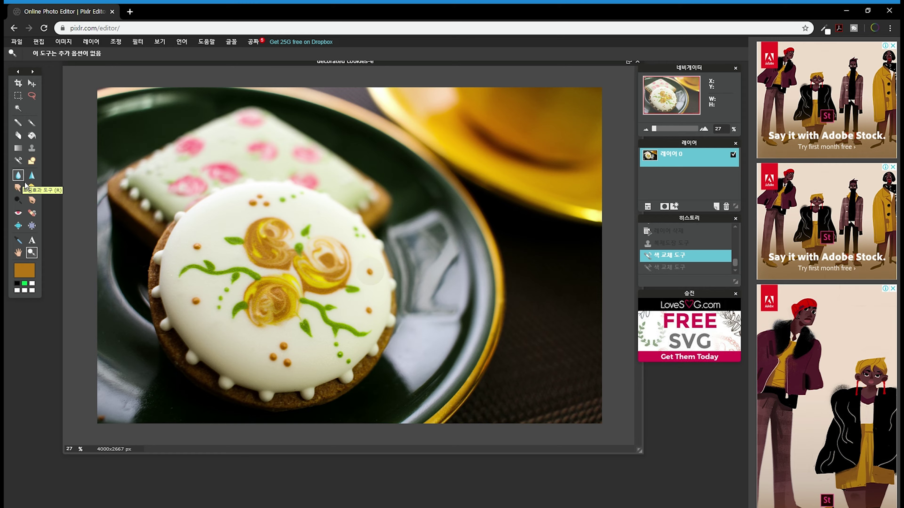
left_click(37, 177)
left_click(18, 175)
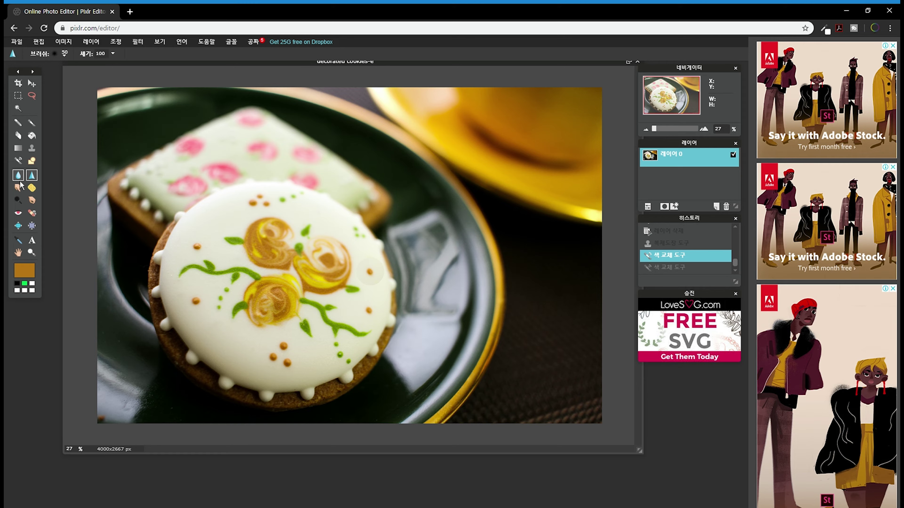
Magnify the icing and leaf beside the upper-left flower to 800%, and undo the remaining Color Replace stroke.
key("z")
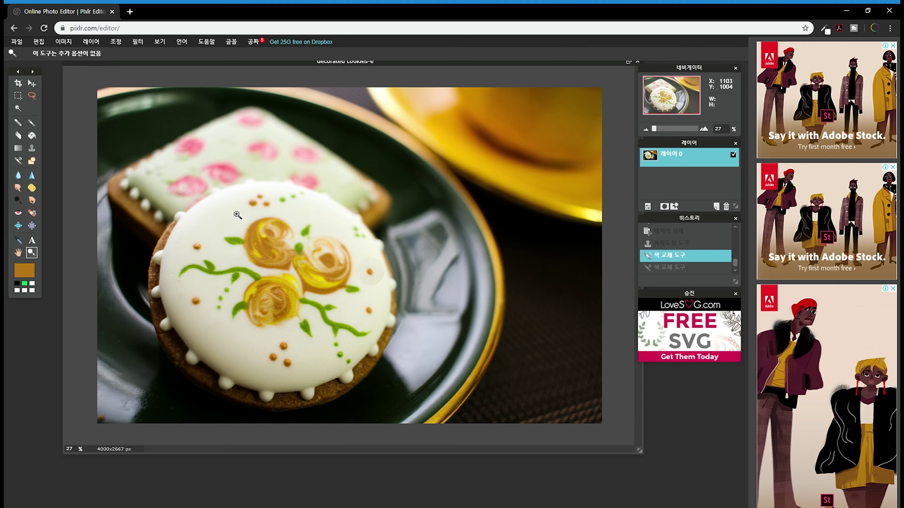
left_click_drag(220, 210, 370, 355)
key("space")
left_click_drag(405, 265, 509, 254)
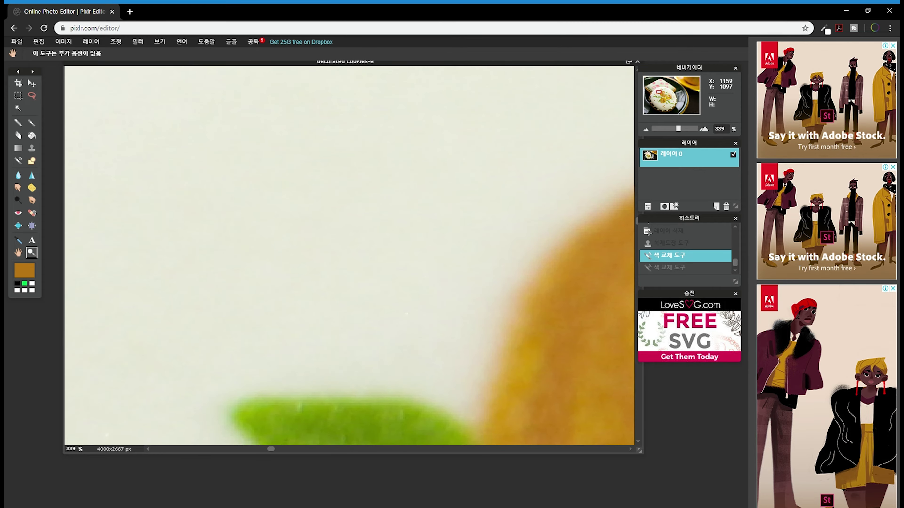
left_click(397, 259)
key("ctrl+z")
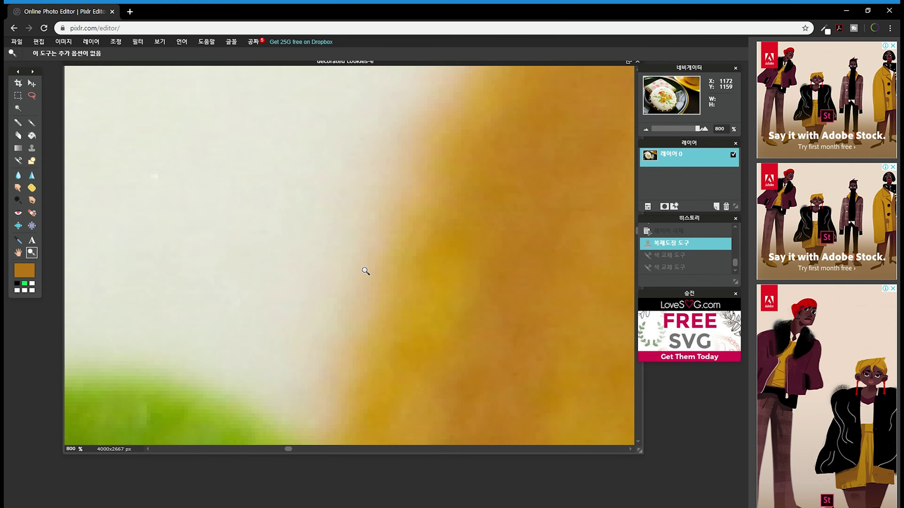
Reduce the magnification to 350% and pan across the icing around the flower and the dots above it.
scroll(335, 245, "down", 4)
key("space")
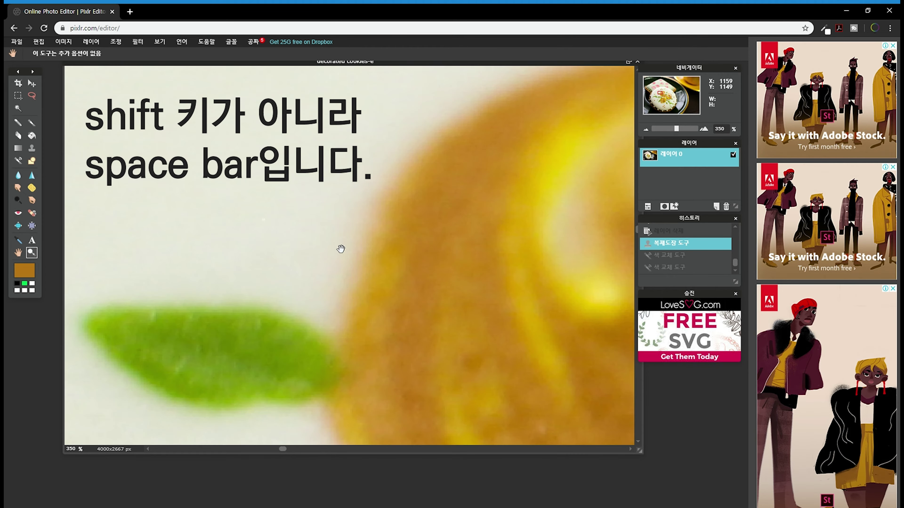
left_click_drag(266, 238, 333, 262)
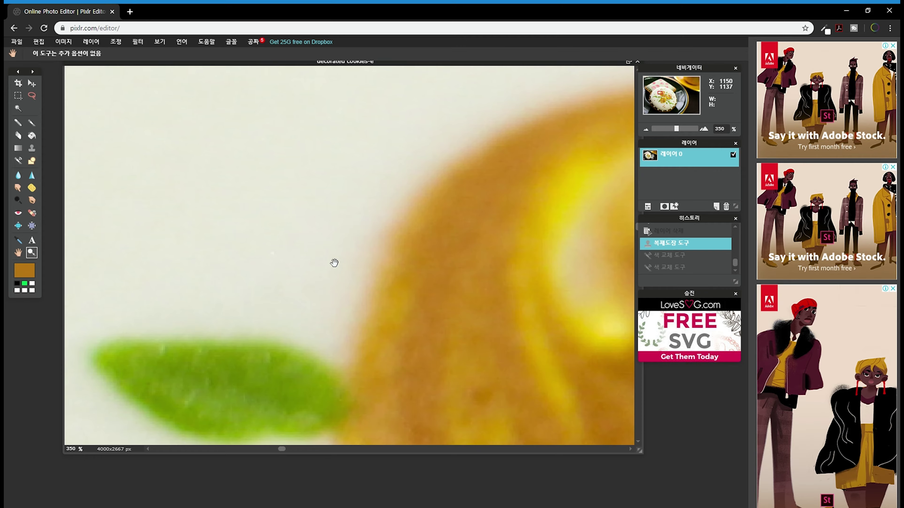
left_click_drag(390, 250, 569, 320)
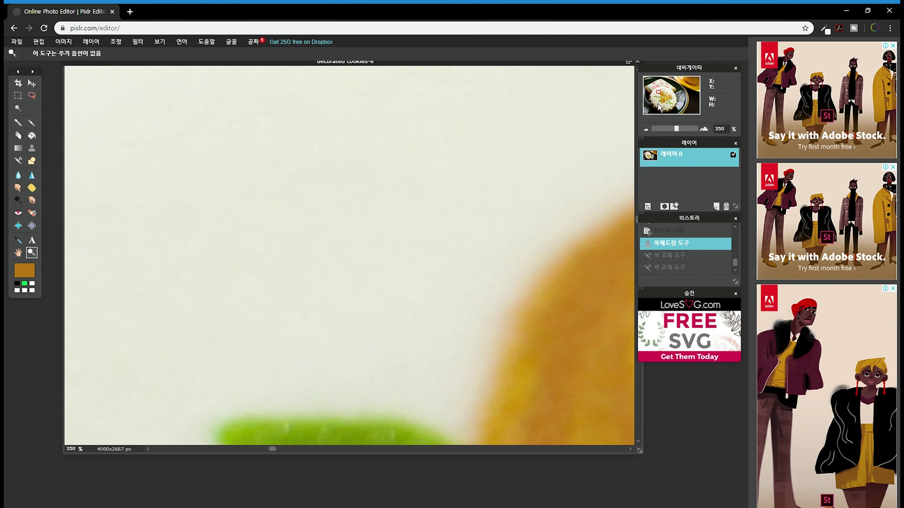
left_click_drag(497, 196, 408, 288)
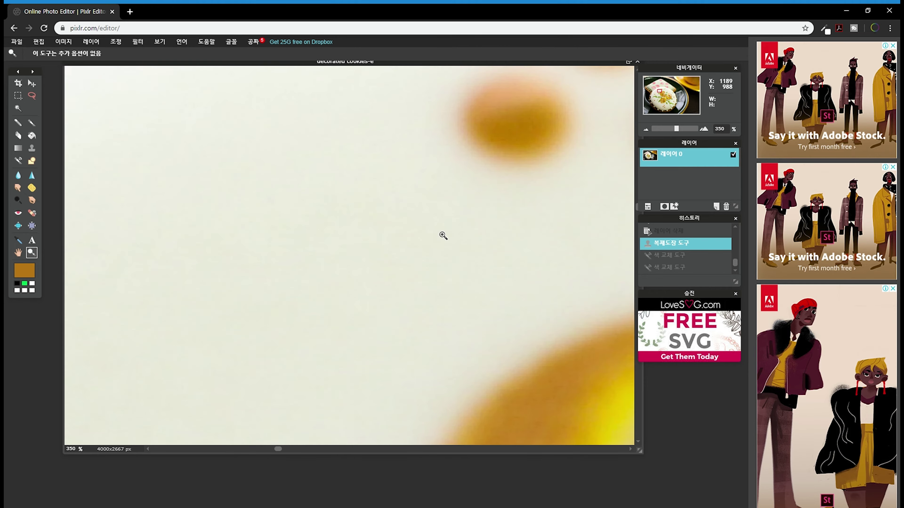
Blur the golden flowers and the green vine on the round cookie using a hard round brush of diameter 221 at strength 100.
key("ctrl+alt+0")
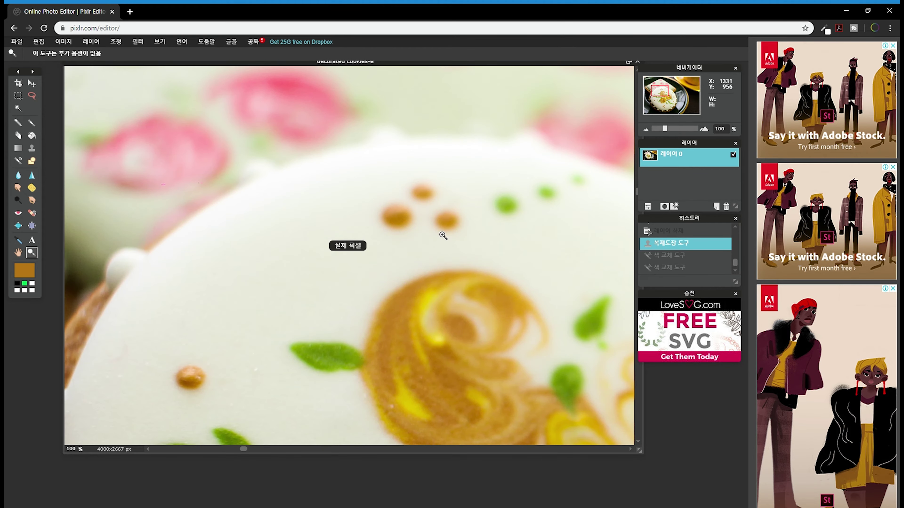
left_click(354, 286, "alt")
key("space")
left_click_drag(407, 298, 376, 229)
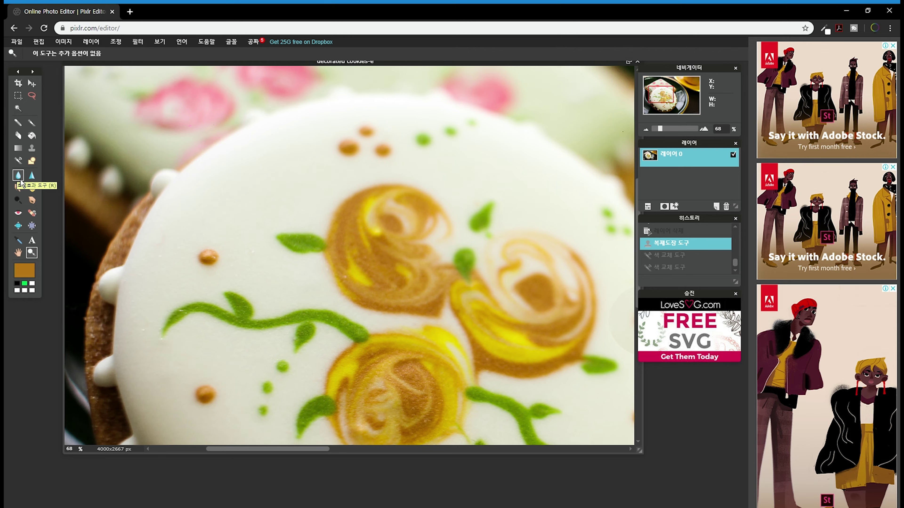
left_click(21, 178)
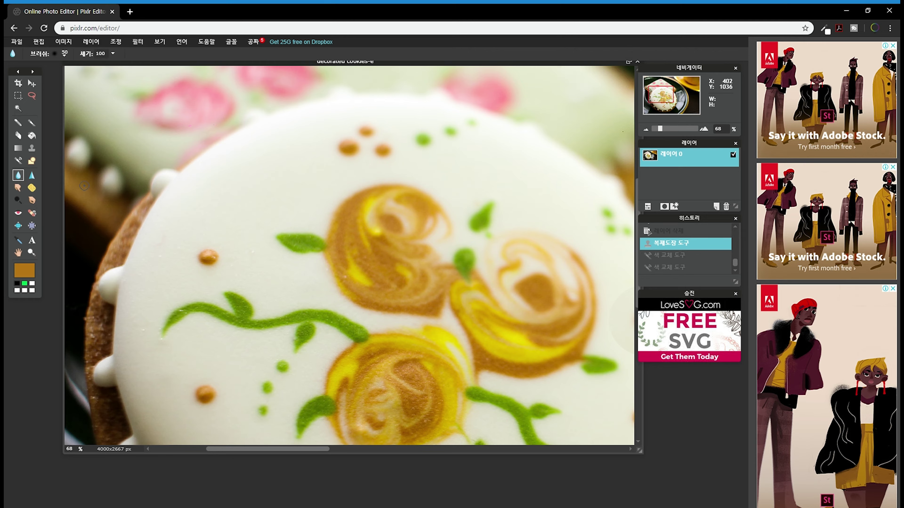
left_click(64, 53)
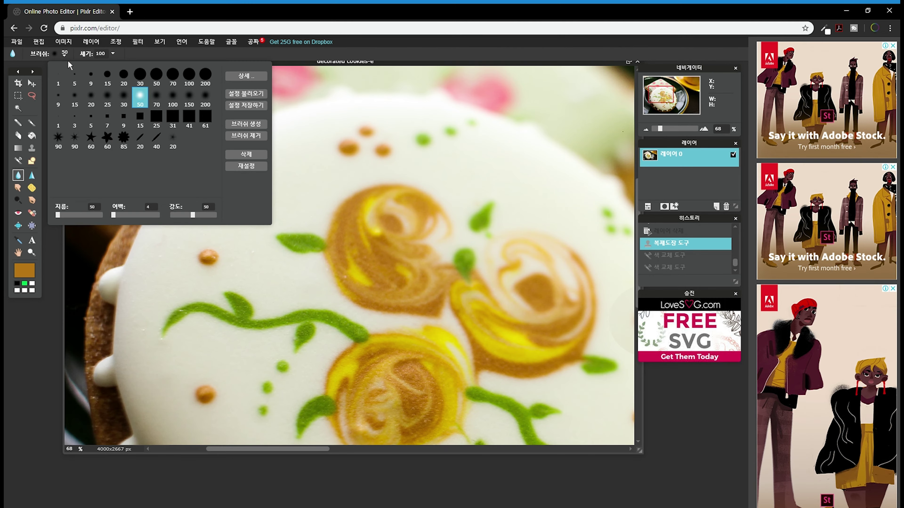
left_click(206, 75)
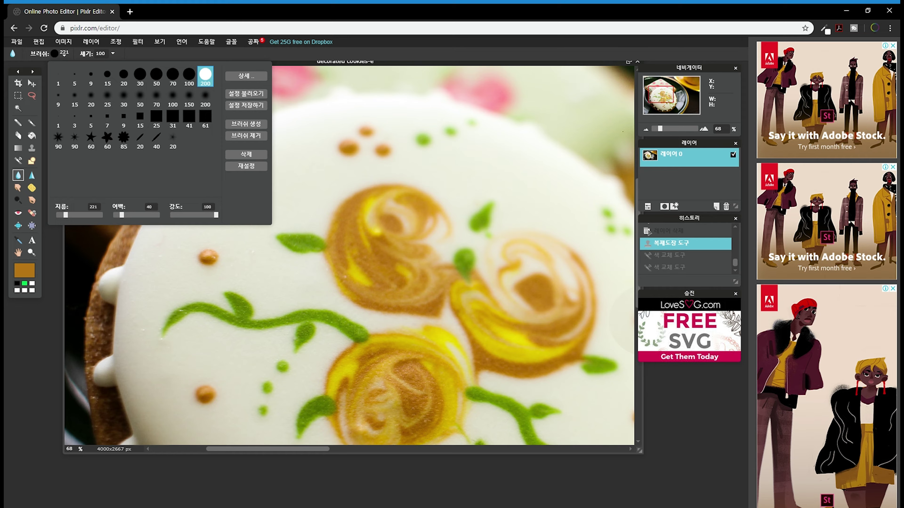
mouse_move(368, 217)
left_mouse_down()
mouse_move(337, 263)
mouse_move(393, 284)
mouse_move(389, 303)
mouse_move(427, 323)
mouse_move(437, 310)
mouse_move(410, 333)
mouse_move(418, 333)
left_mouse_up()
mouse_move(246, 331)
left_mouse_down()
mouse_move(335, 322)
mouse_move(303, 313)
mouse_move(321, 315)
mouse_move(286, 332)
mouse_move(343, 323)
mouse_move(262, 299)
mouse_move(234, 303)
mouse_move(242, 315)
mouse_move(373, 342)
mouse_move(284, 338)
mouse_move(265, 322)
mouse_move(278, 312)
left_mouse_up()
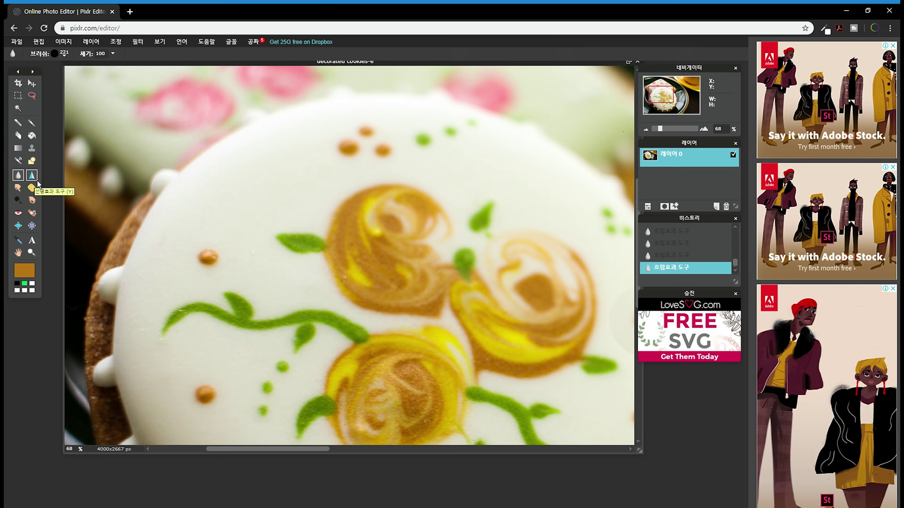
Sharpen the green vine with a soft round brush of diameter 300 at strength 100, and blur the sharpened patch.
left_click(32, 176)
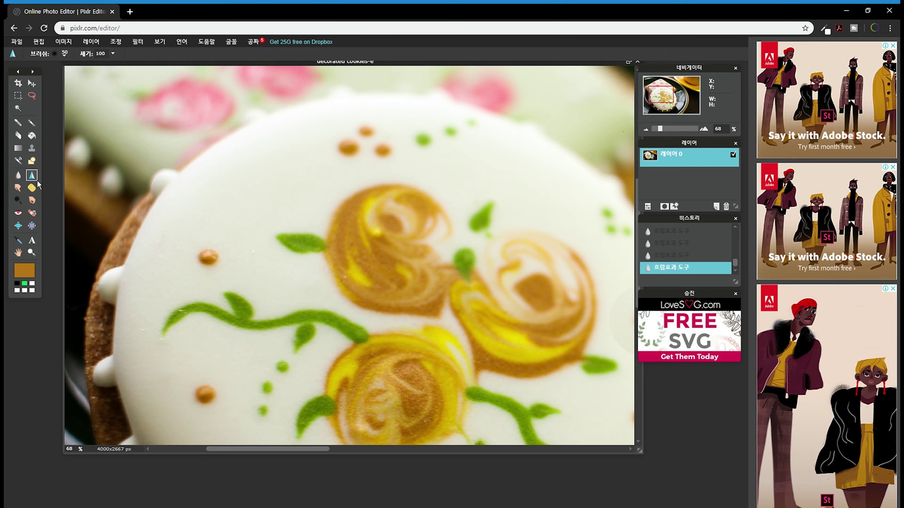
left_click(63, 62)
left_click(69, 218)
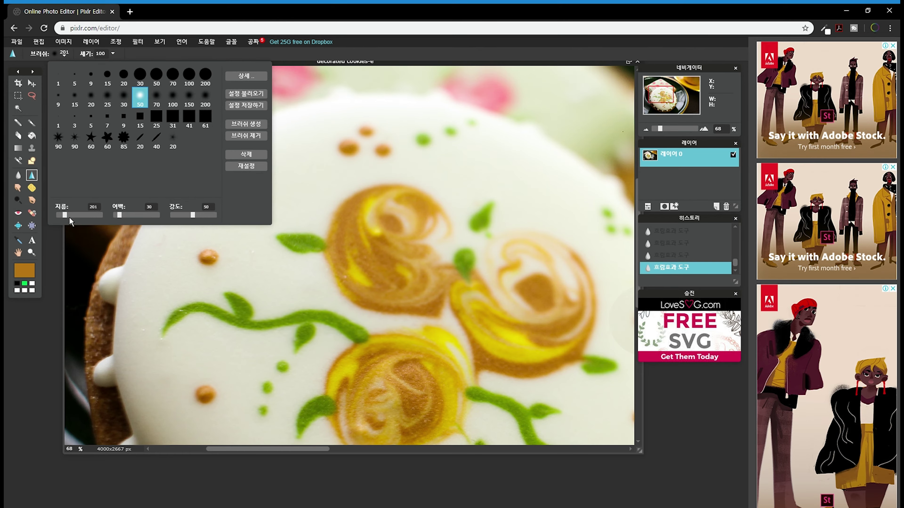
left_click(69, 215)
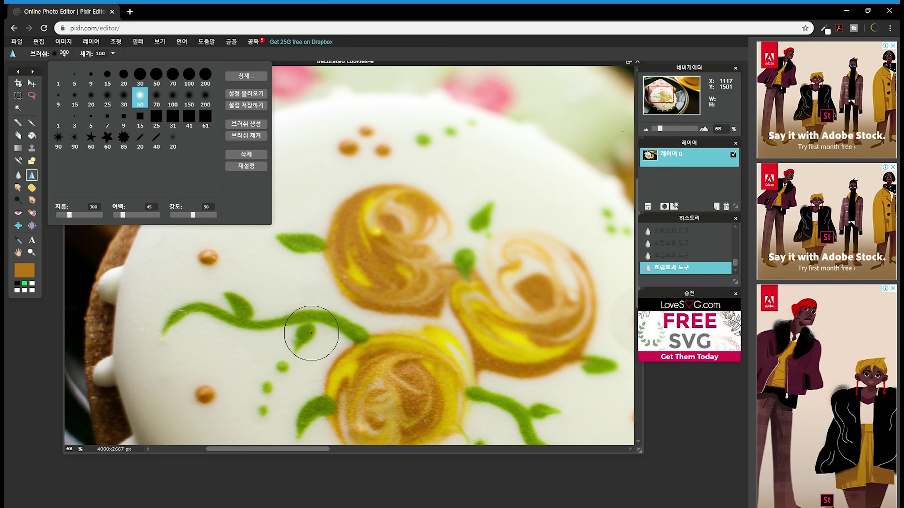
mouse_move(256, 322)
left_mouse_down()
mouse_move(342, 322)
mouse_move(279, 327)
mouse_move(198, 313)
mouse_move(315, 320)
mouse_move(339, 331)
left_mouse_up()
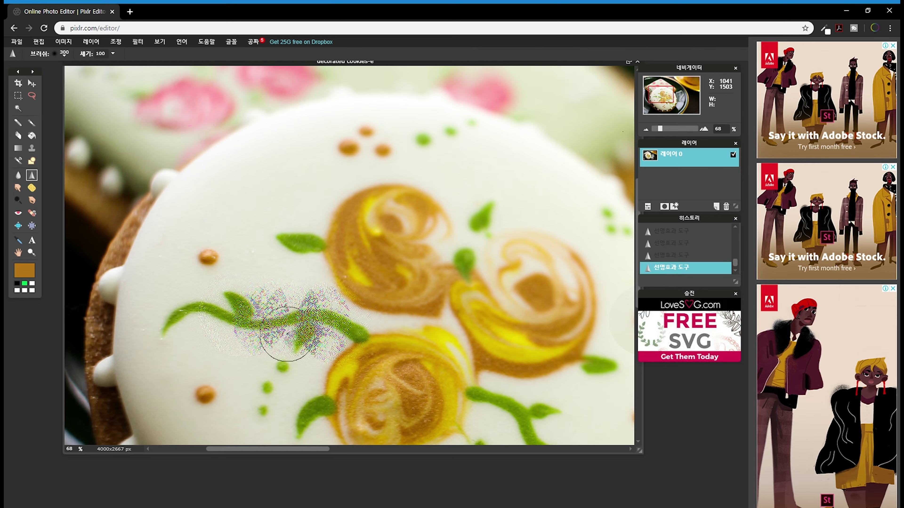
left_click(18, 174)
mouse_move(299, 308)
left_mouse_down()
mouse_move(220, 302)
mouse_move(289, 319)
mouse_move(337, 317)
mouse_move(375, 299)
mouse_move(349, 340)
mouse_move(230, 336)
mouse_move(268, 286)
mouse_move(328, 290)
left_mouse_up()
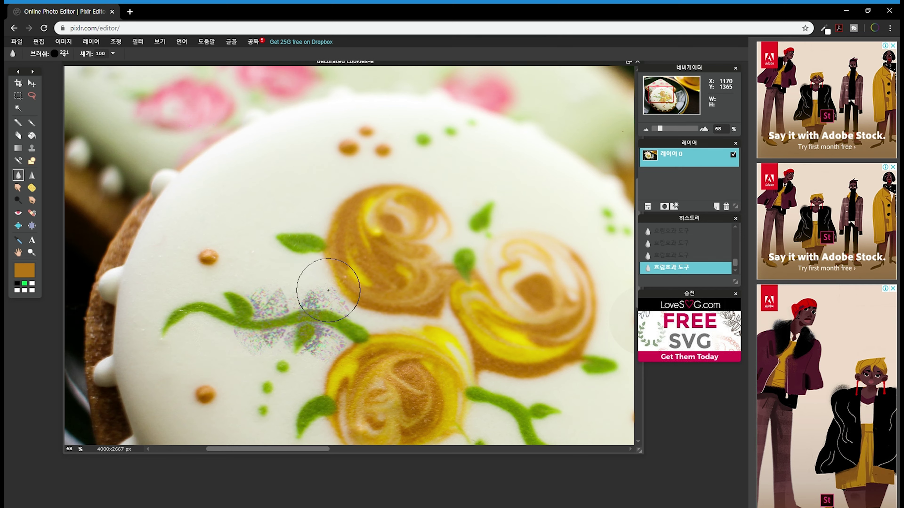
Try the Smudge tool at strength 63 from the upper-left flower across the icing, and undo each stroke.
left_click(24, 192)
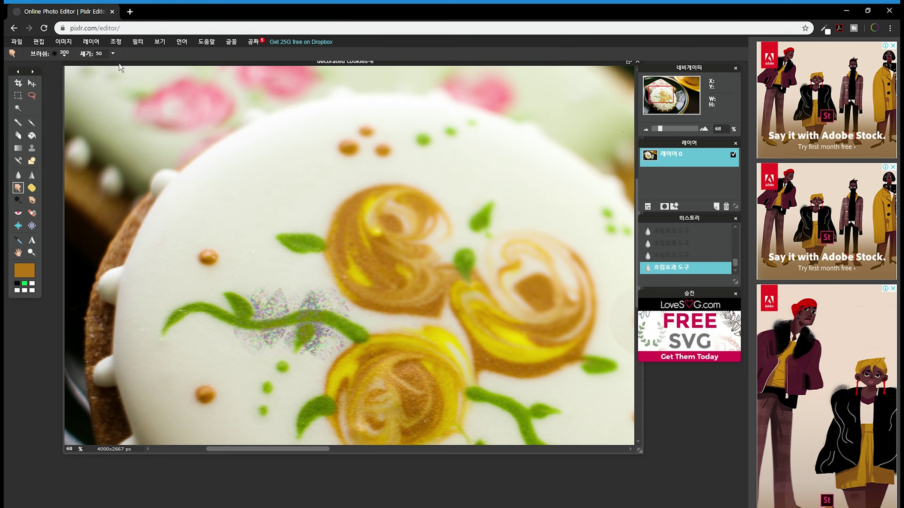
left_click(112, 54)
left_click_drag(93, 66, 114, 66)
left_click_drag(374, 212, 246, 246)
key("ctrl+z")
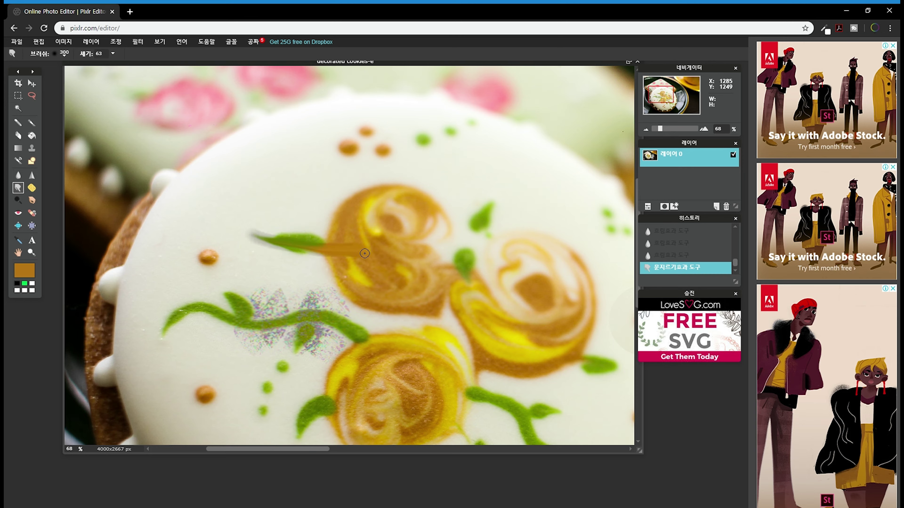
mouse_move(343, 243)
left_mouse_down()
mouse_move(256, 221)
mouse_move(214, 196)
left_mouse_up()
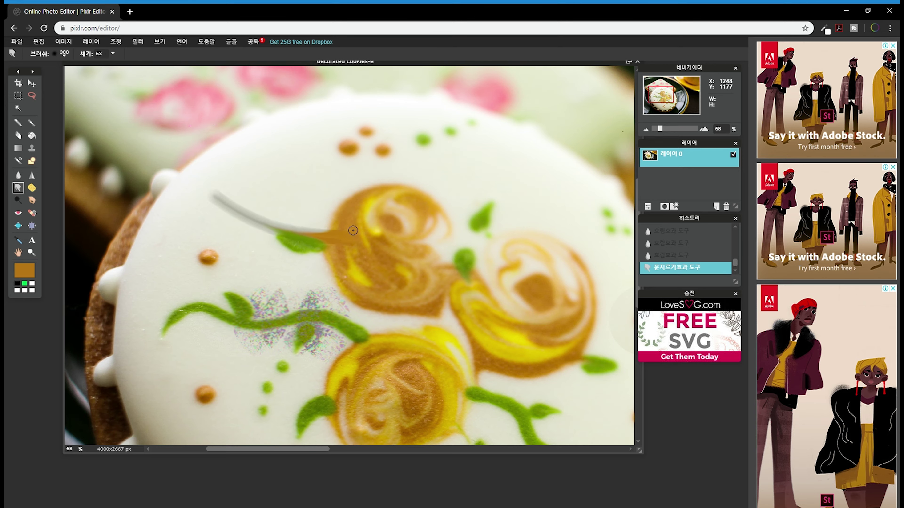
key("ctrl+z")
left_click_drag(377, 234, 302, 202)
key("ctrl+z")
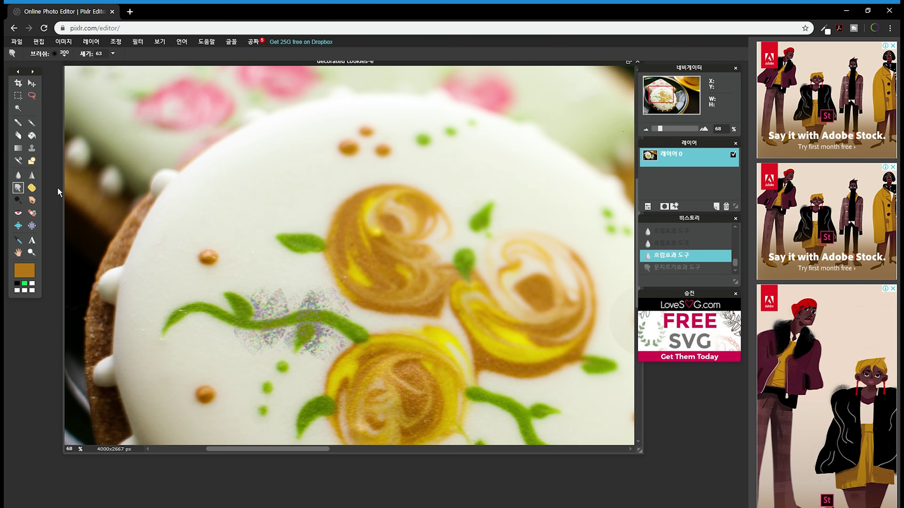
Saturate the upper-left flower's outer edge and its adjacent leaf with the Sponge tool at strength 25.
left_click(31, 187)
left_click_drag(362, 210, 372, 223)
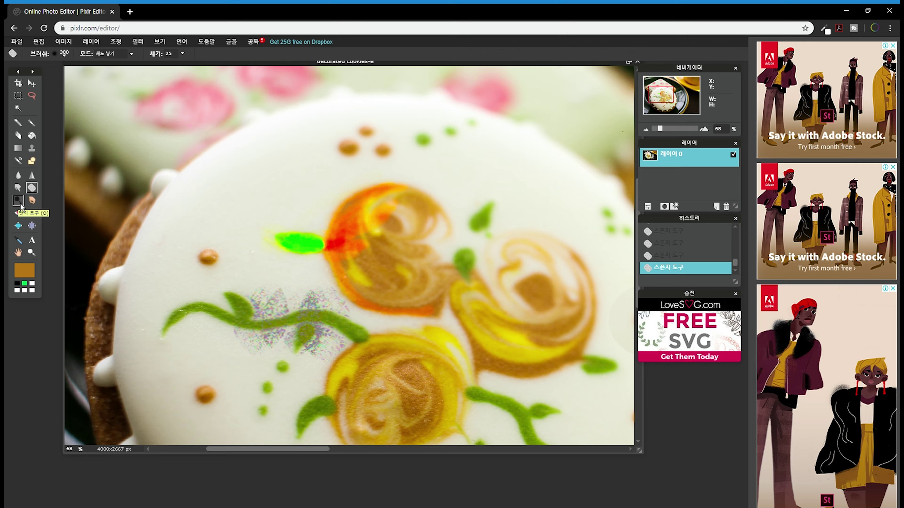
Try the Dodge tool on highlights and the Burn tool on midtones over the upper-left flower and leaf, with exposure 50.
left_click(18, 200)
mouse_move(392, 255)
left_mouse_down()
mouse_move(362, 264)
mouse_move(359, 282)
mouse_move(418, 290)
mouse_move(370, 292)
mouse_move(405, 272)
left_mouse_up()
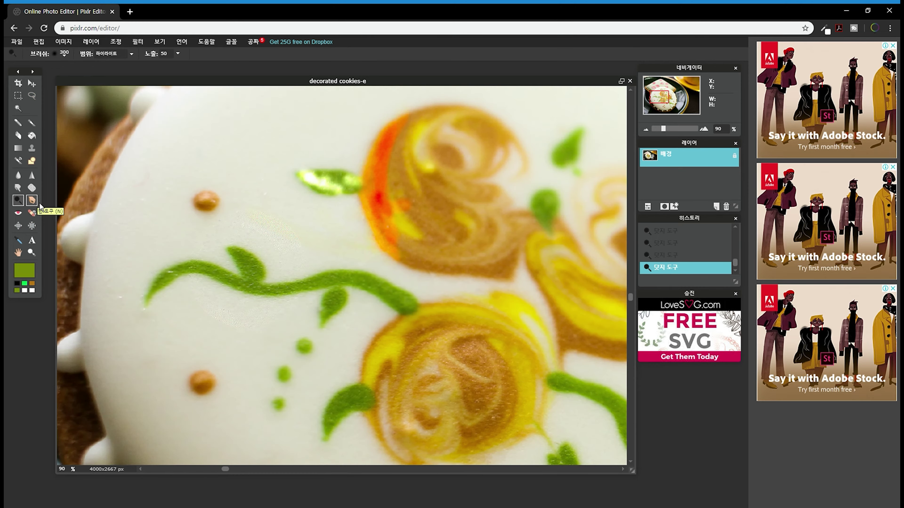
left_click(32, 201)
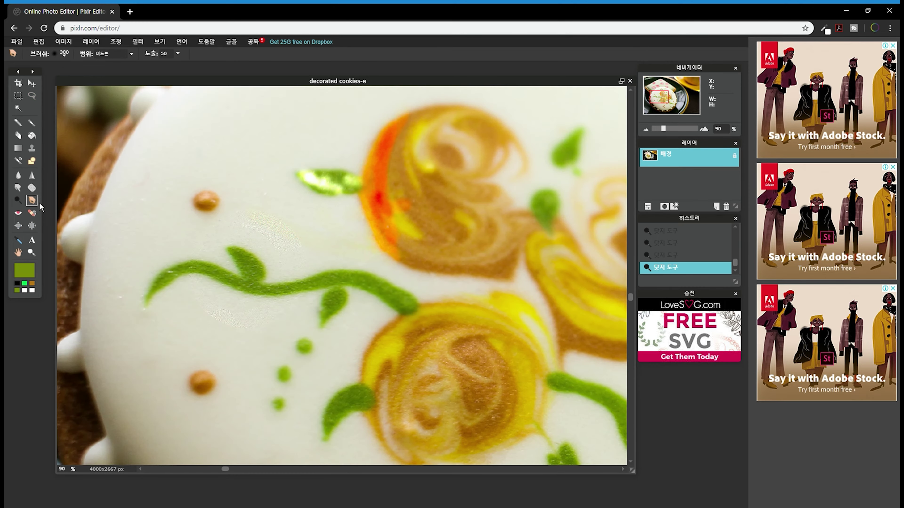
mouse_move(317, 176)
left_mouse_down()
mouse_move(338, 188)
mouse_move(319, 180)
mouse_move(329, 187)
mouse_move(372, 183)
left_mouse_up()
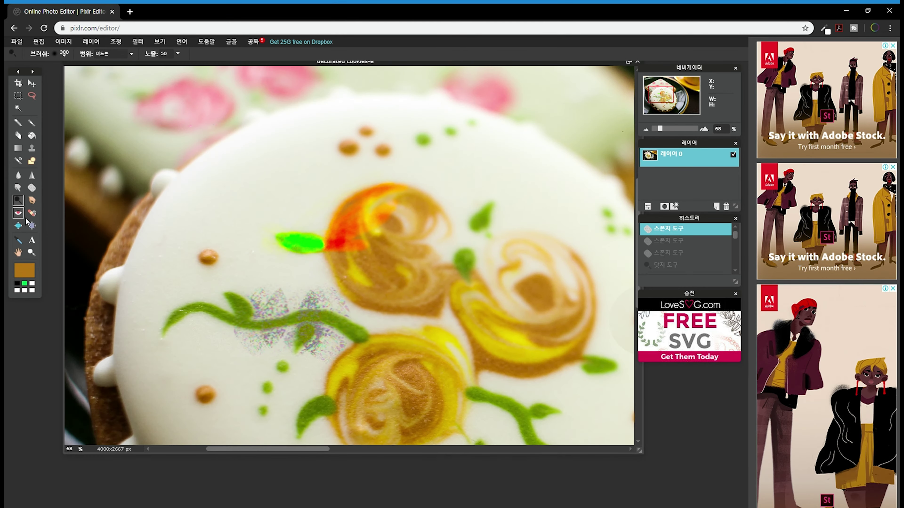
Bloat the swirls in the upper-left flower, and pinch the green vine beneath it with size 150 and strength 50.
left_click(18, 213)
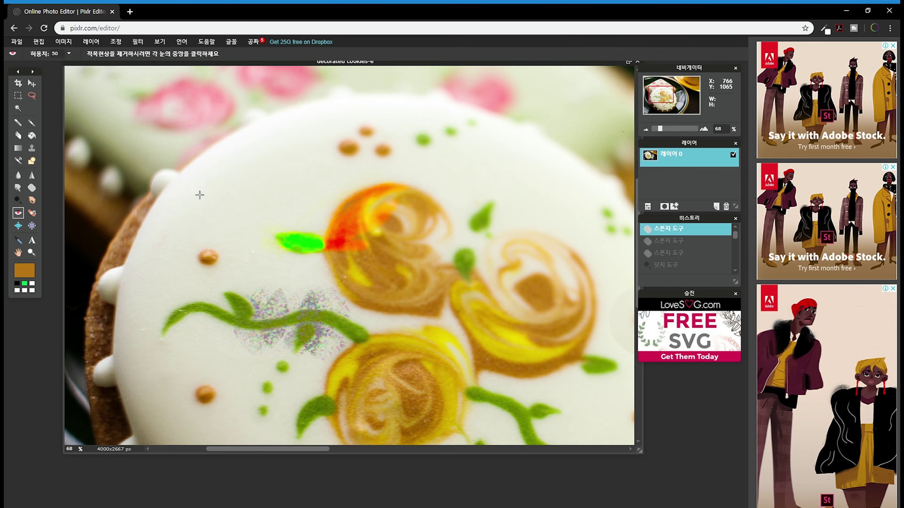
left_click(22, 229)
mouse_move(368, 227)
left_mouse_down()
mouse_move(364, 278)
mouse_move(502, 290)
mouse_move(442, 294)
mouse_move(393, 278)
left_mouse_up()
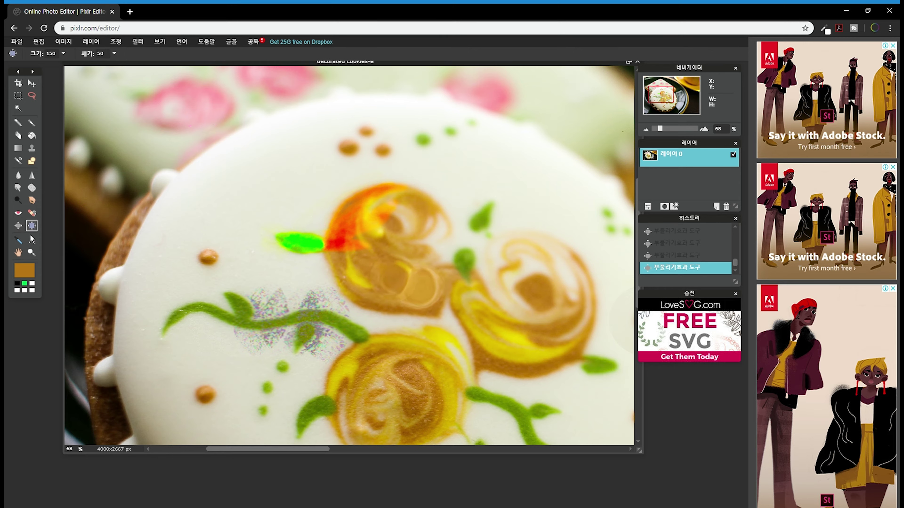
left_click(31, 225)
mouse_move(341, 295)
left_mouse_down()
mouse_move(330, 309)
mouse_move(363, 332)
mouse_move(214, 305)
left_mouse_up()
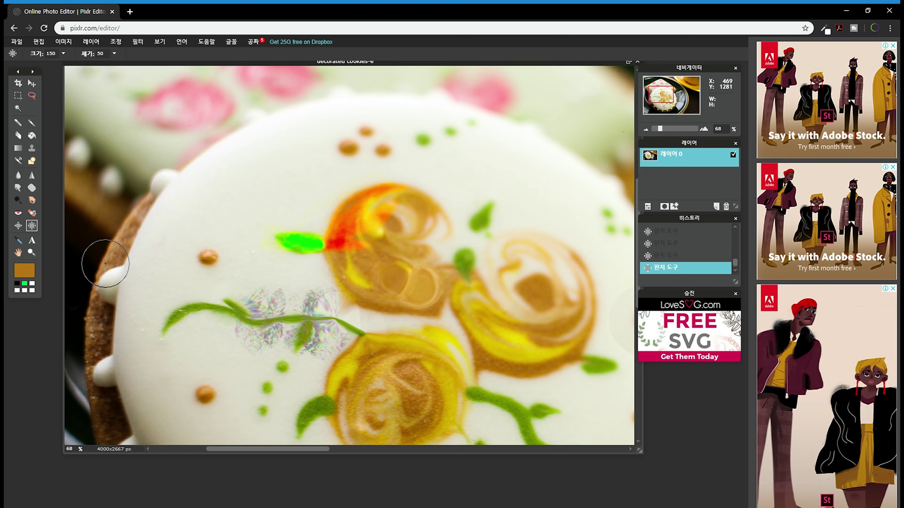
Sample a green from the photo with the Color Picker, and accept 768a08 as the current color.
left_click(25, 248)
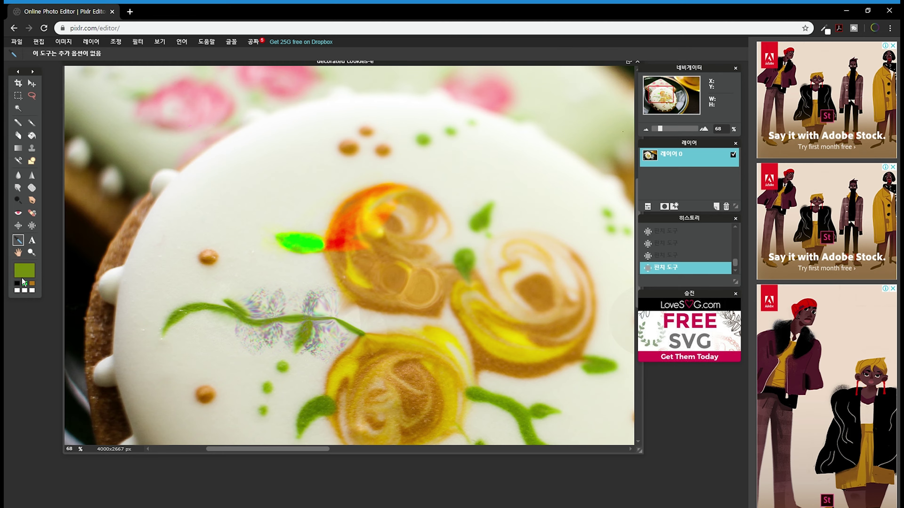
left_click(26, 271)
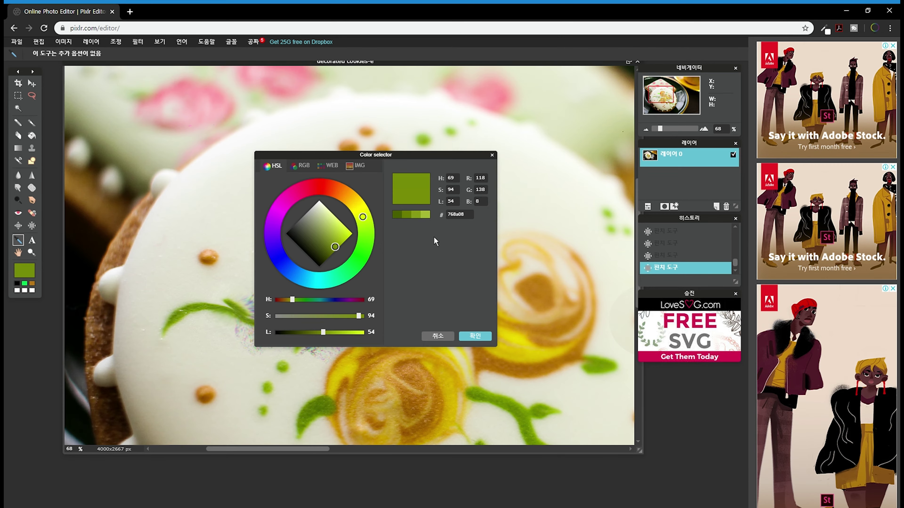
left_click(490, 338)
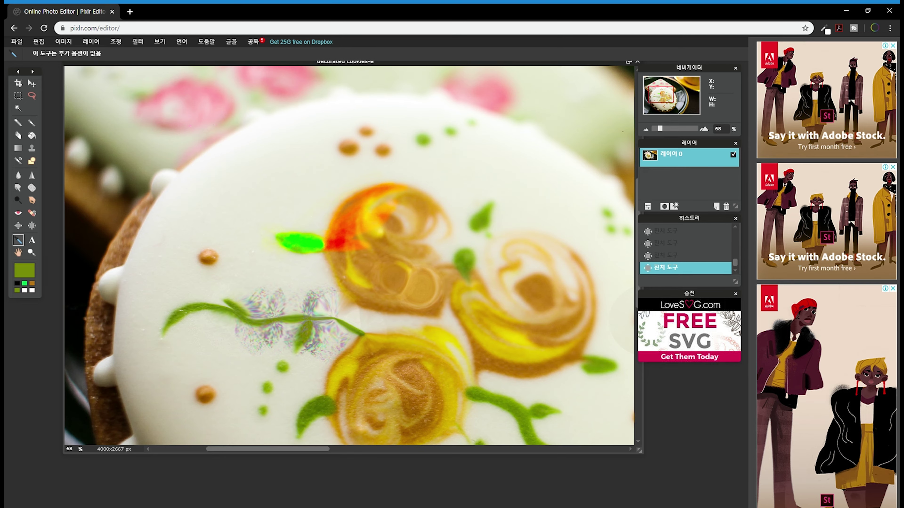
Add the text "쿠키 만들기" over the dark plate beside the round cookie, and color it white.
key("z")
scroll(325, 257, "down", 4)
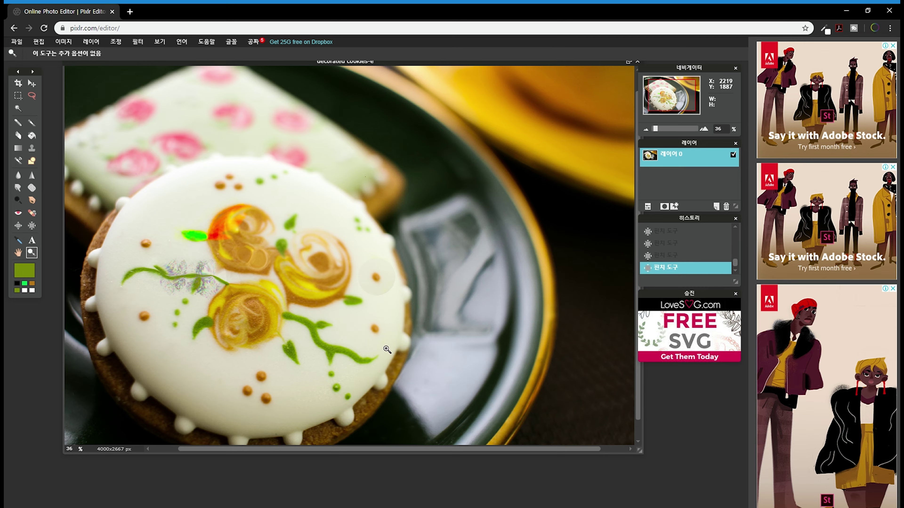
left_click(40, 244)
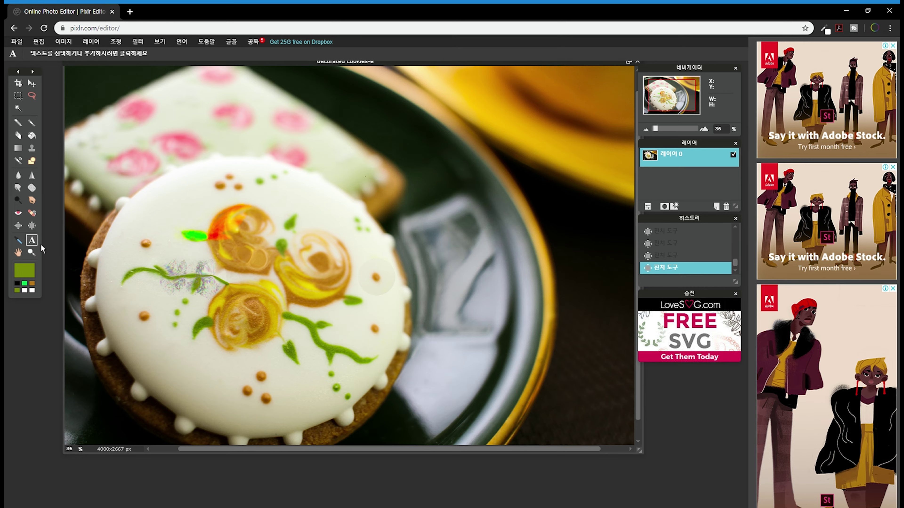
left_click(402, 207)
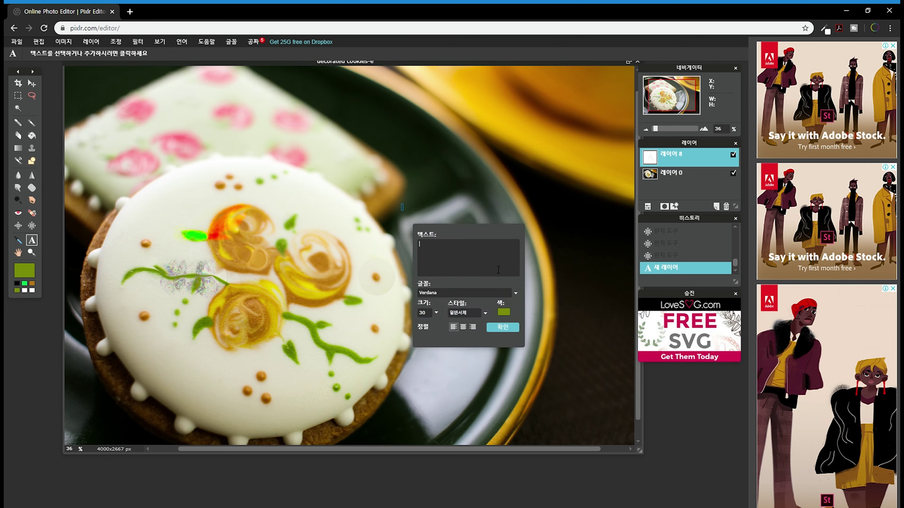
type("쿠키 만들기")
left_click(503, 312)
mouse_move(315, 258)
left_mouse_down()
mouse_move(322, 208)
mouse_move(348, 207)
left_mouse_up()
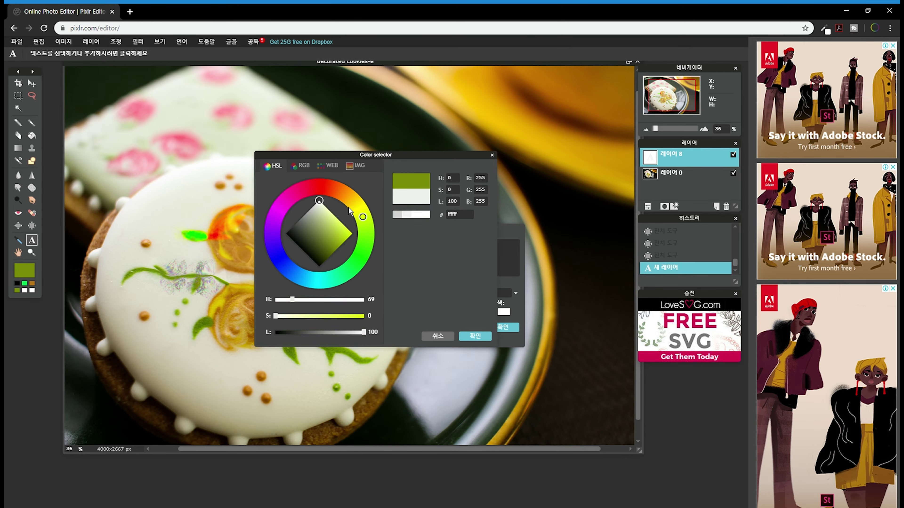
left_click(479, 338)
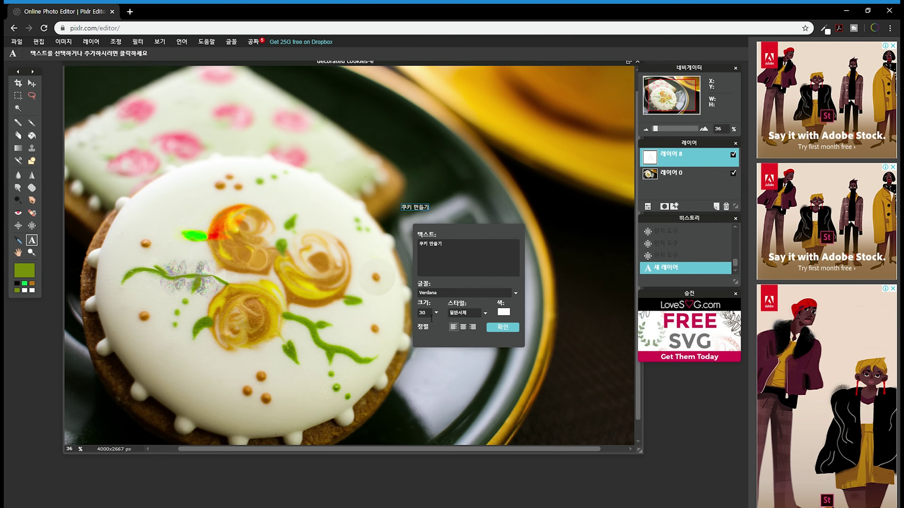
Set the text's size to 254 and its style to bold (굵은체), and apply it.
left_click(437, 313)
mouse_move(401, 331)
left_mouse_down()
mouse_move(417, 331)
mouse_move(407, 333)
left_mouse_up()
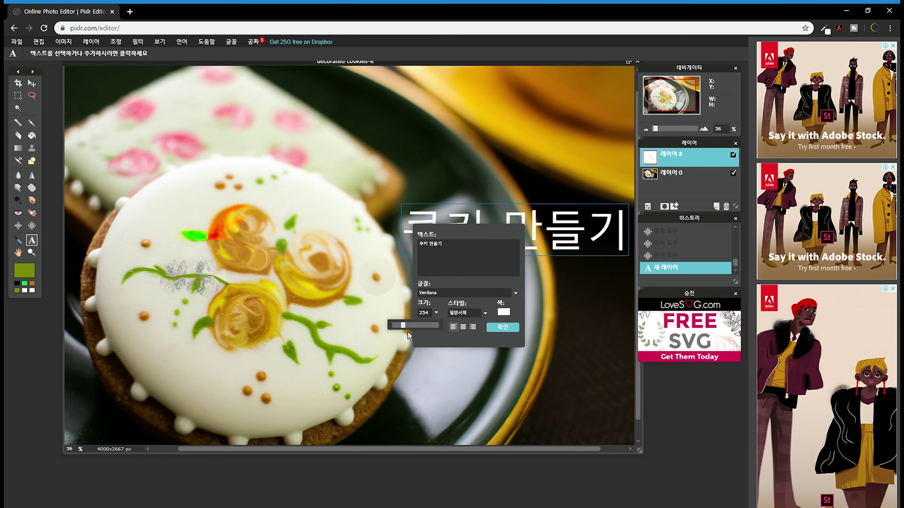
left_click(485, 315)
left_click(481, 329)
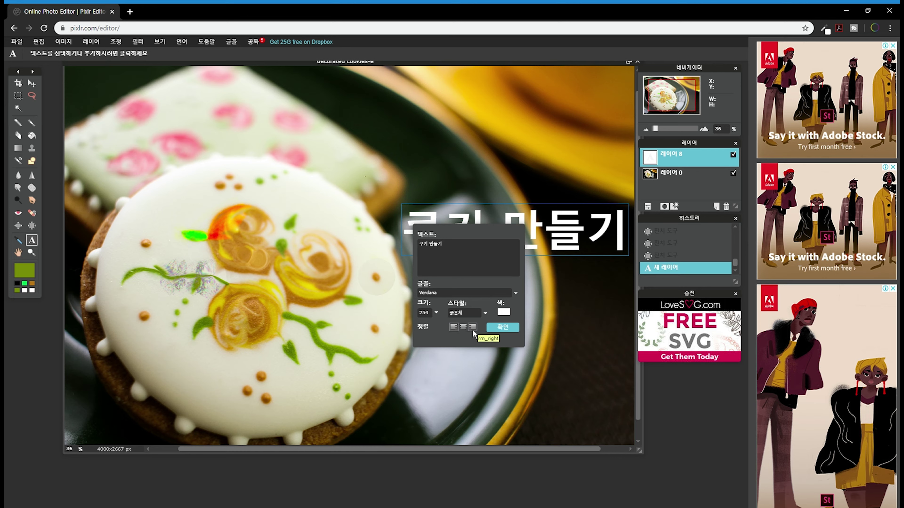
left_click(502, 327)
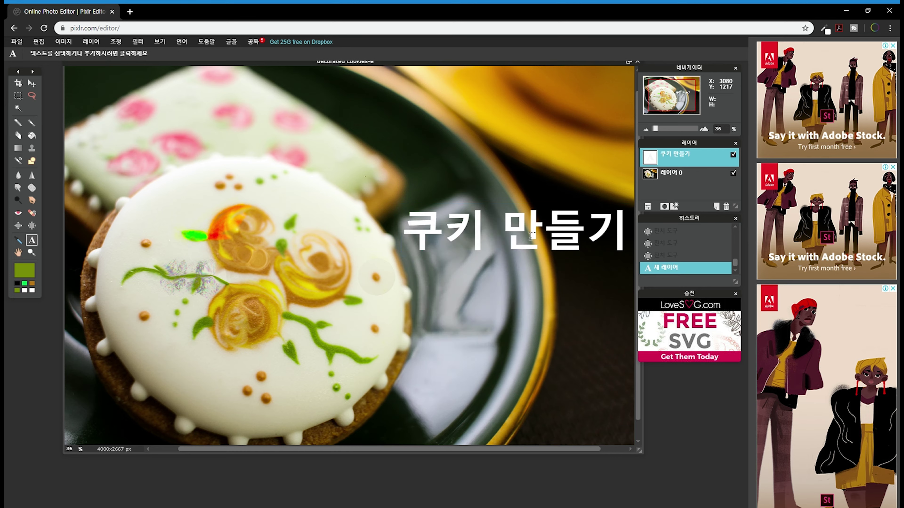
Move the "쿠키 만들기" text up to the photo's upper part, over the yellow saucer.
left_click(36, 87)
left_click_drag(517, 226, 506, 118)
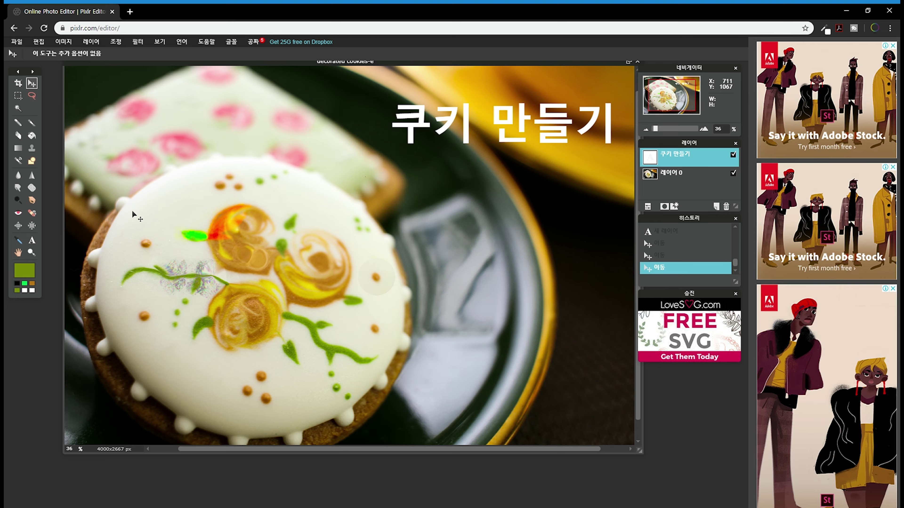
Save the titled cookie photo to the computer as decorated cookies-e, in JPEG format at quality 80.
left_click(20, 43)
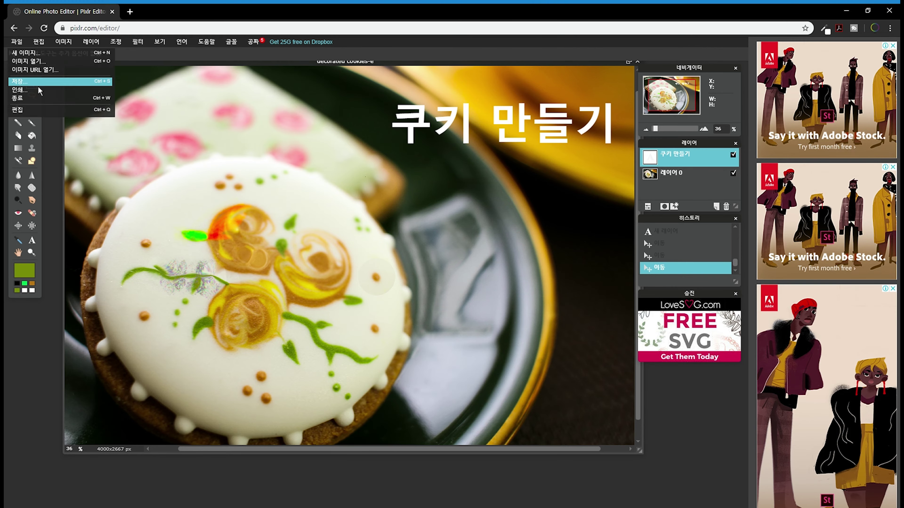
left_click(39, 82)
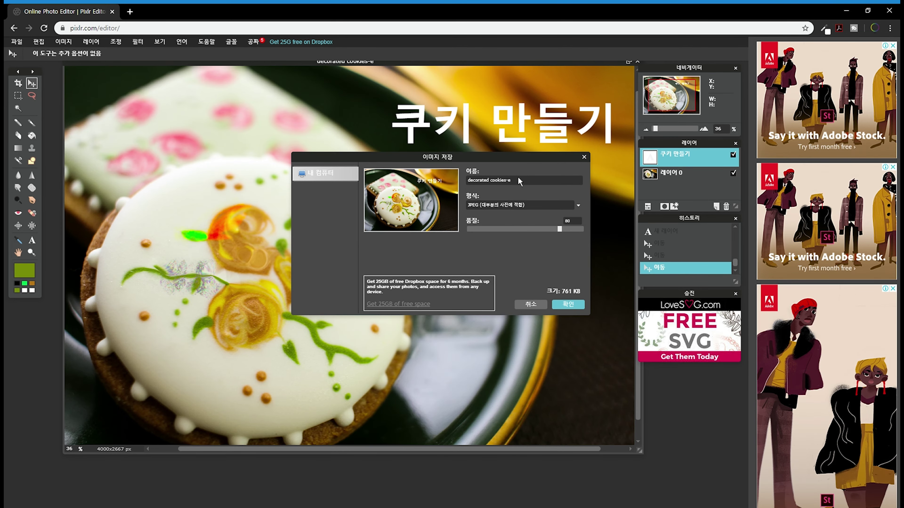
left_click(583, 208)
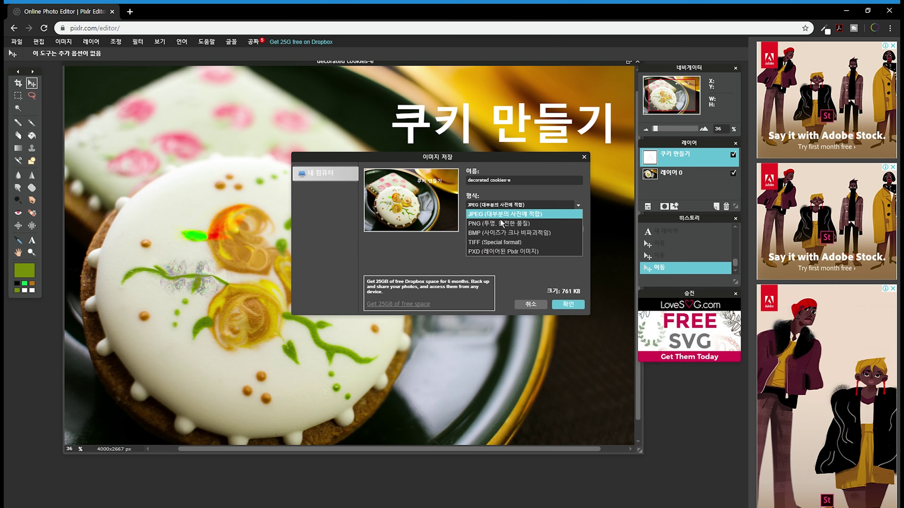
left_click(579, 307)
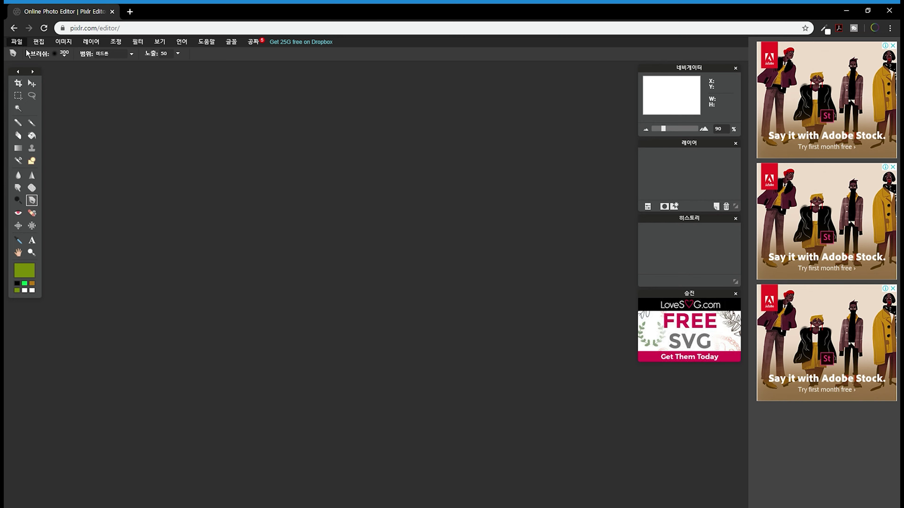
Open the decorated cookies-e and decoration photos, and shift the decoration window aside so that both windows can be reached.
left_click(16, 41)
left_click(37, 62)
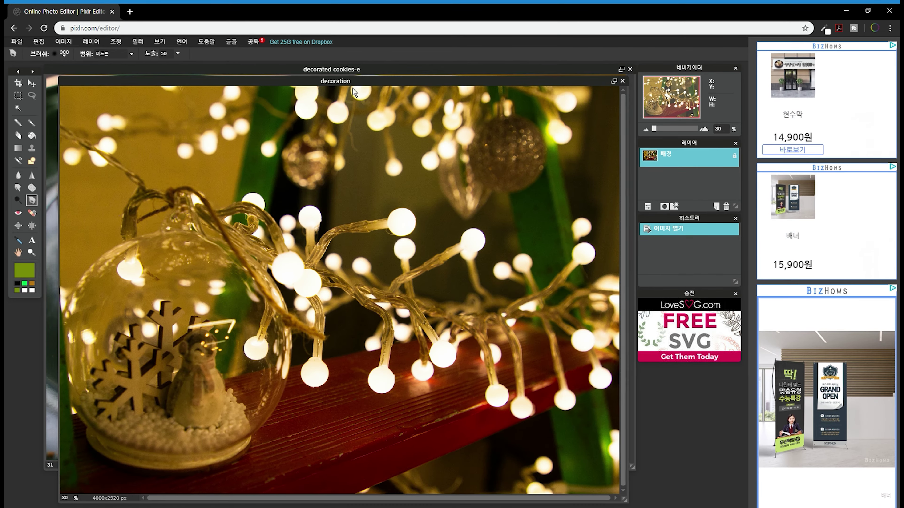
left_click_drag(352, 89, 490, 92)
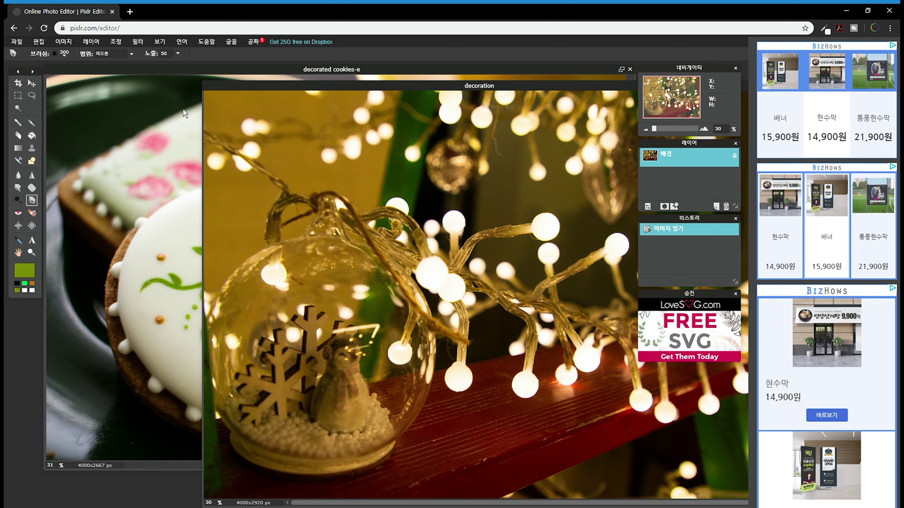
left_click(146, 81)
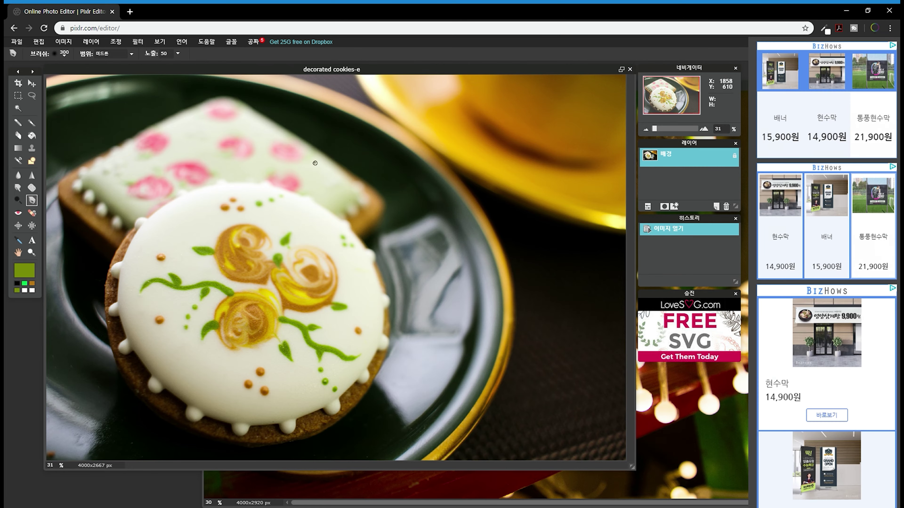
left_click(637, 467)
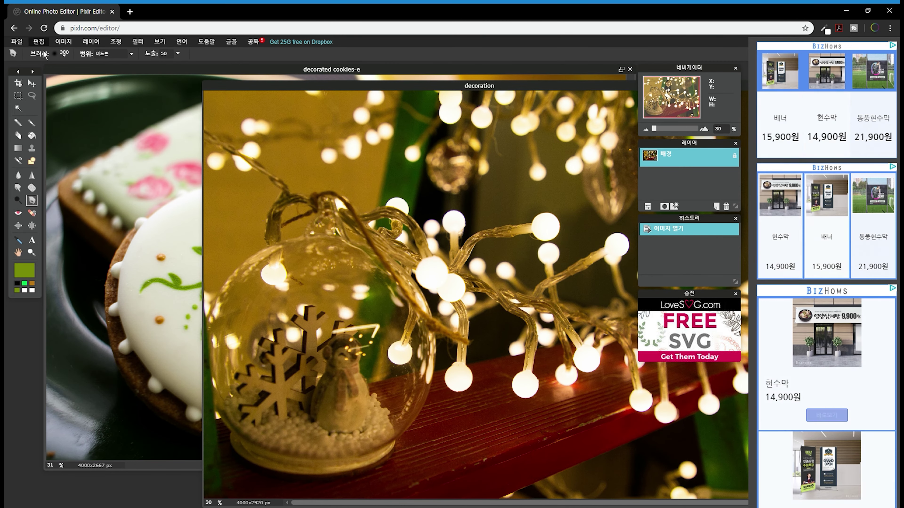
Create a new blank image with the 800 x 600 preset, and place its window over the open photos.
left_click(17, 42)
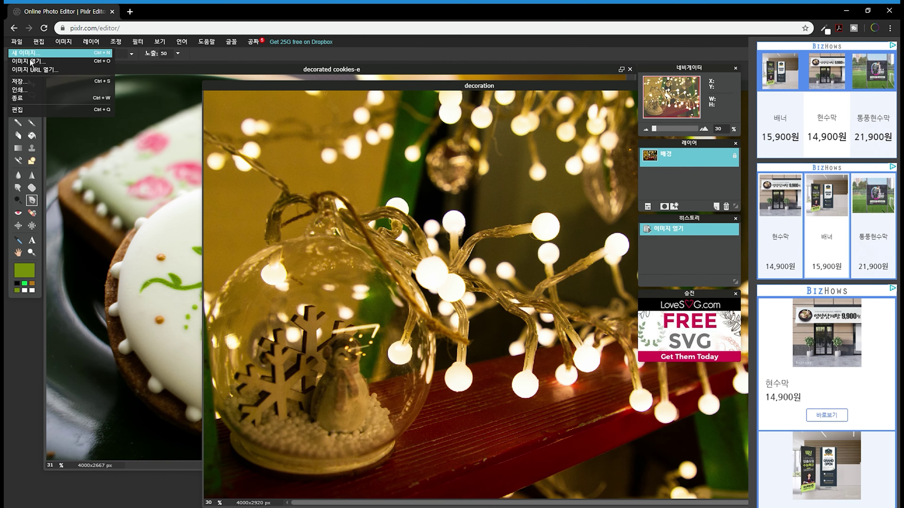
left_click(30, 60)
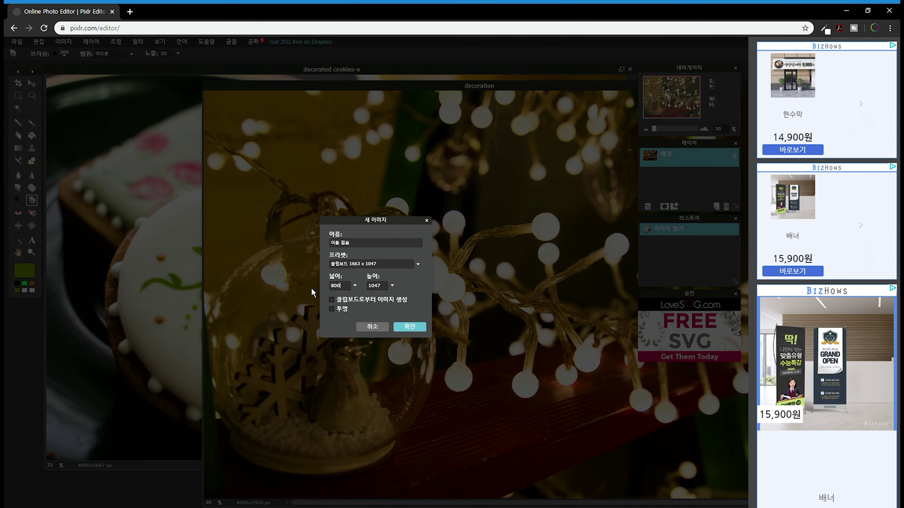
type("800")
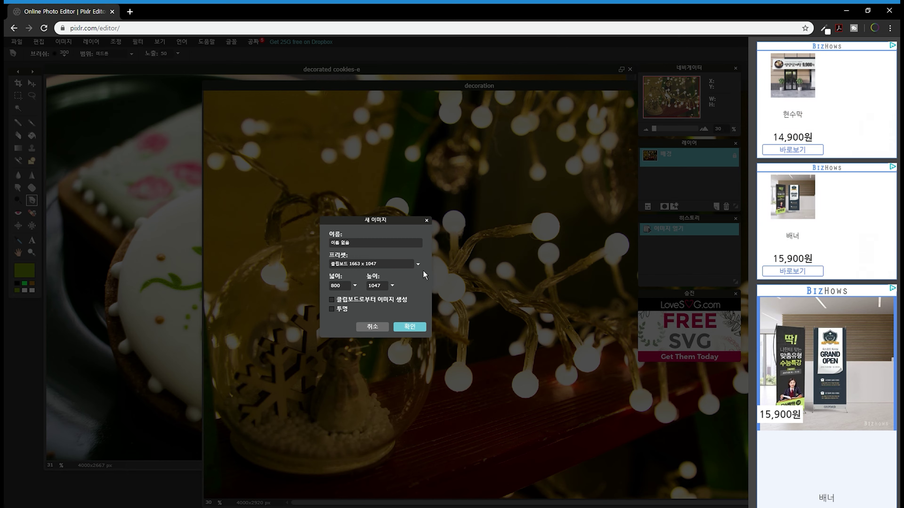
left_click(418, 264)
left_click(368, 292)
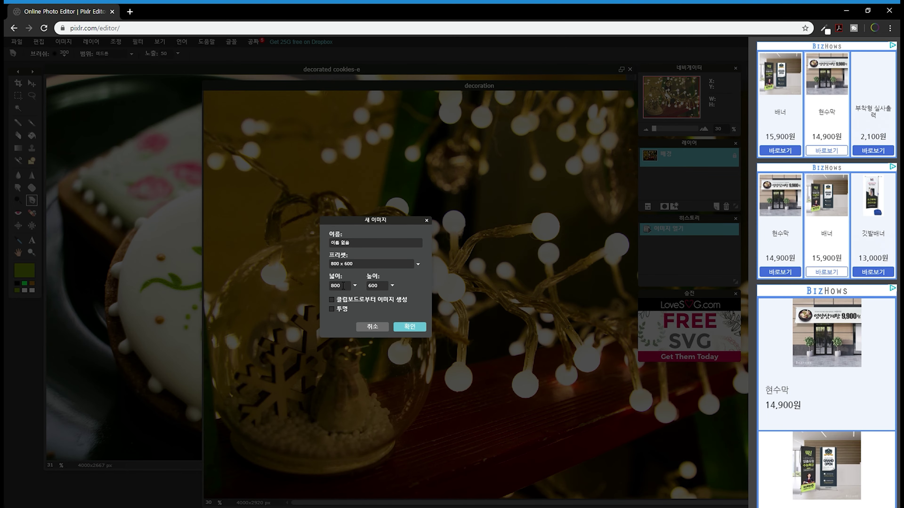
left_click(410, 327)
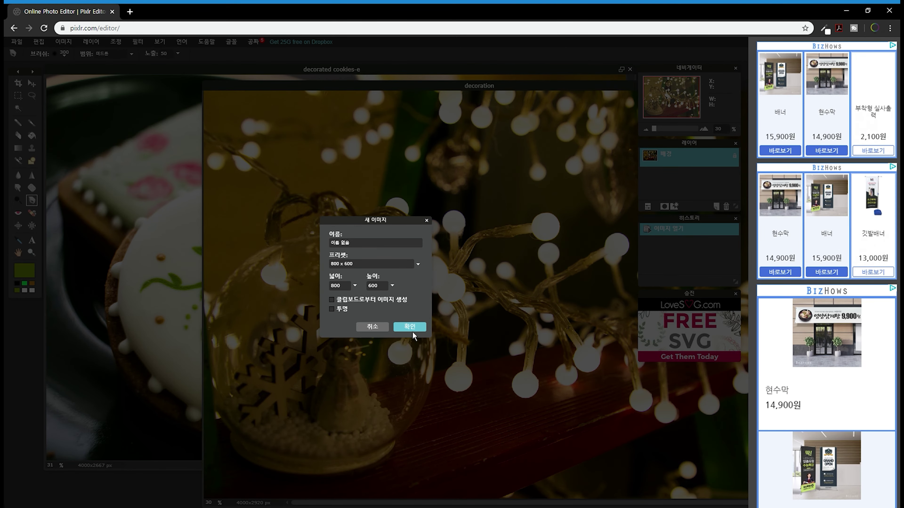
left_click_drag(242, 93, 308, 107)
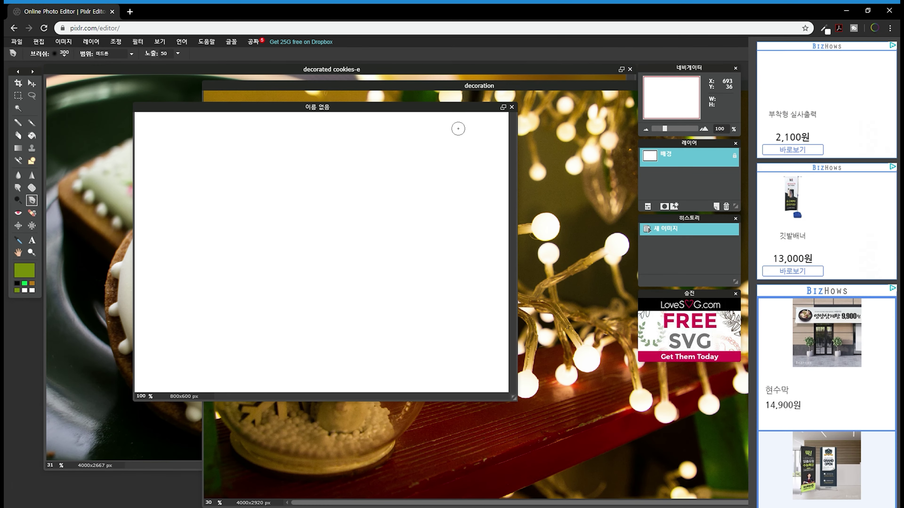
left_click_drag(305, 110, 315, 105)
Select a rectangular area of about 2208 x 2601 px around the round cookie in the decorated cookies-e photo, and copy it.
left_click(208, 74)
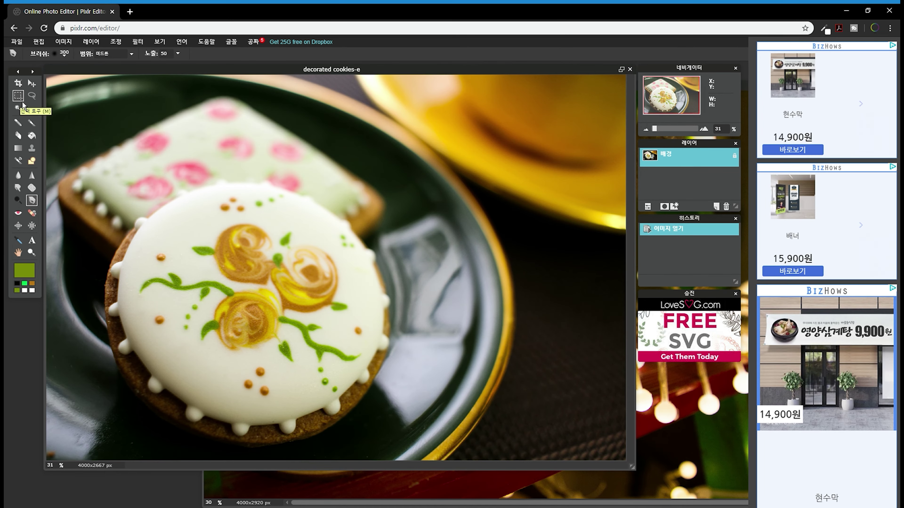
left_click(18, 96)
left_click_drag(110, 111, 393, 448)
left_click(96, 100)
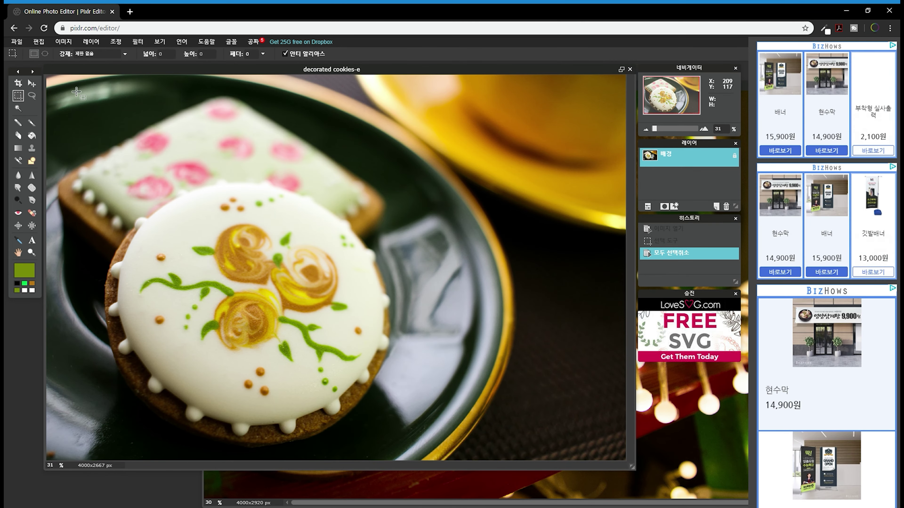
left_click_drag(85, 83, 404, 459)
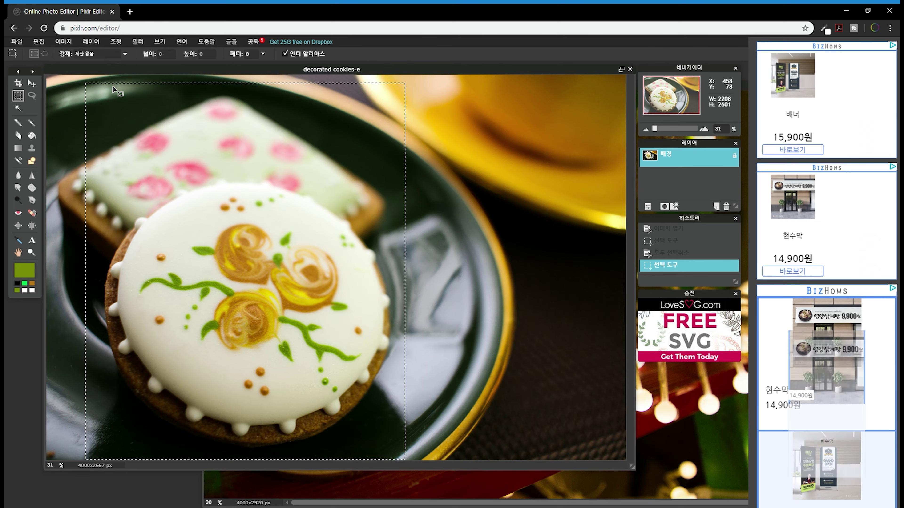
left_click(43, 45)
left_click(50, 84)
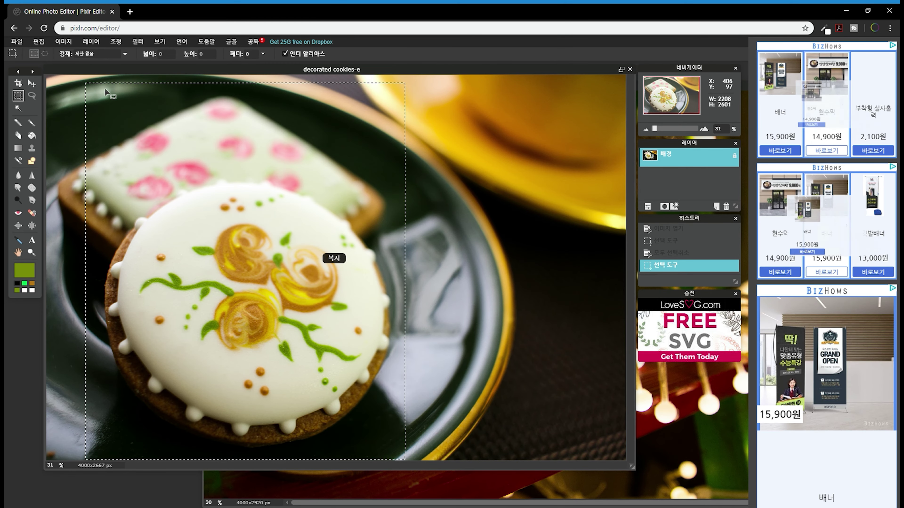
Bring the blank 800 x 600 image to the front, and paste the copied cookie area into it.
left_click_drag(451, 66, 444, 121)
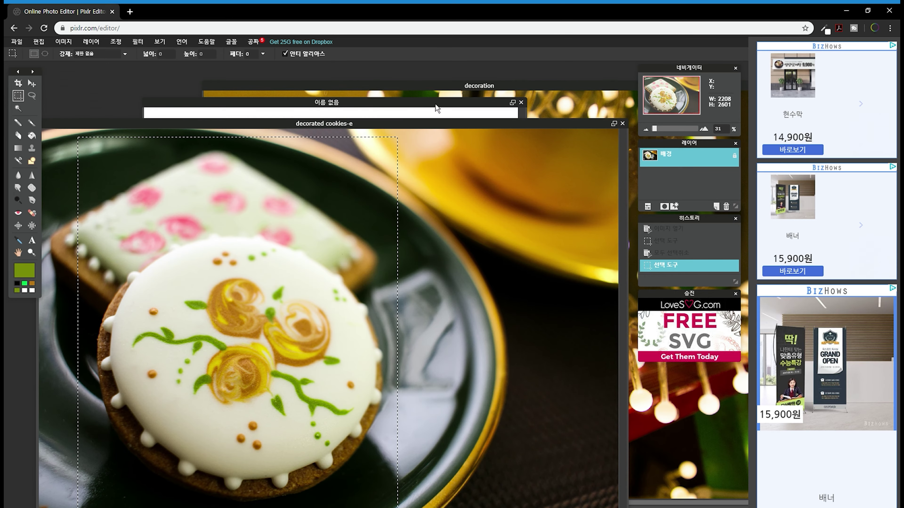
left_click(397, 108)
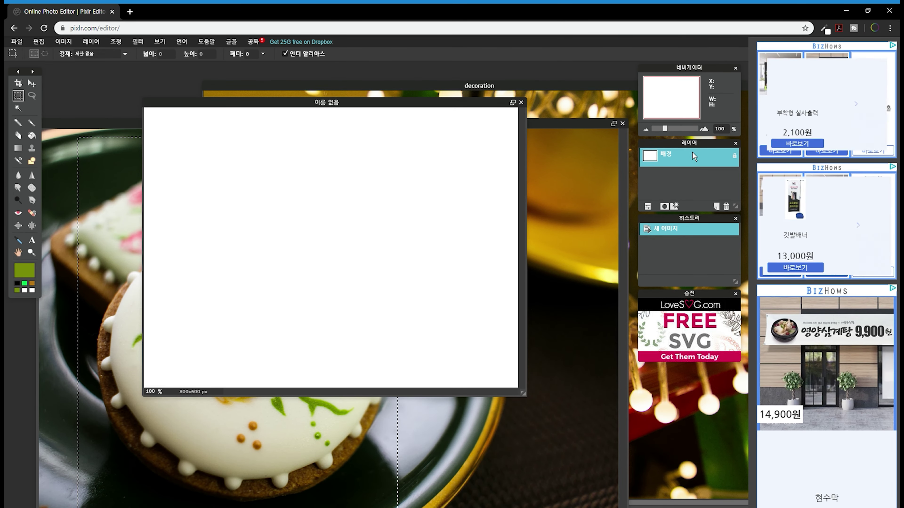
left_click_drag(273, 103, 259, 76)
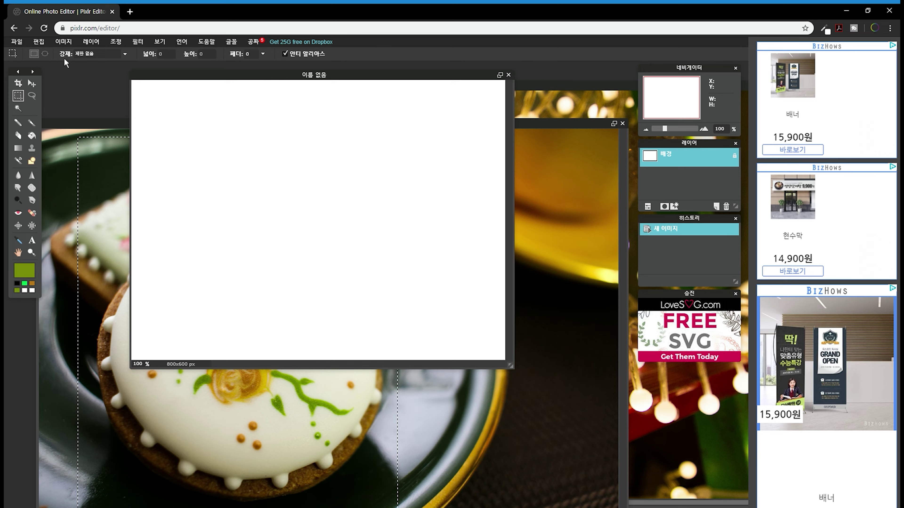
left_click(39, 42)
left_click(55, 101)
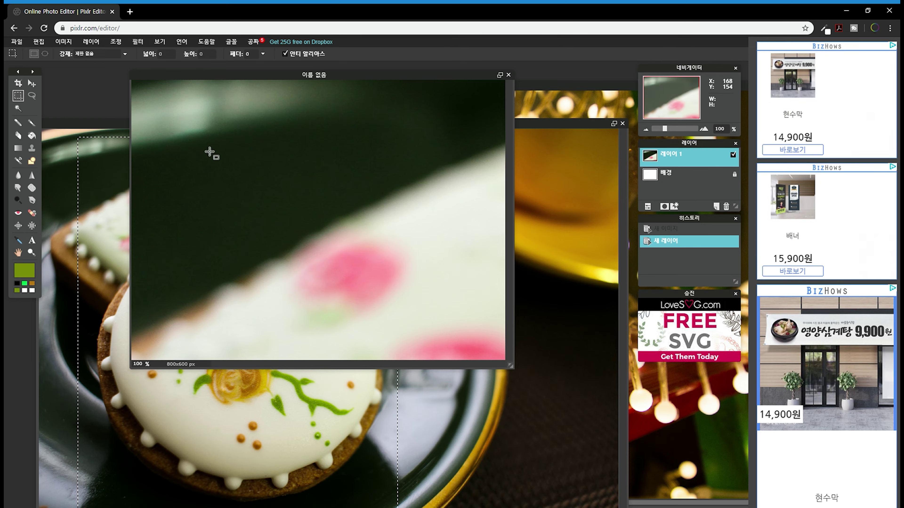
Scale the pasted cookie picture down with Free Transform until it fits the left half of the canvas, and apply it.
left_click(38, 41)
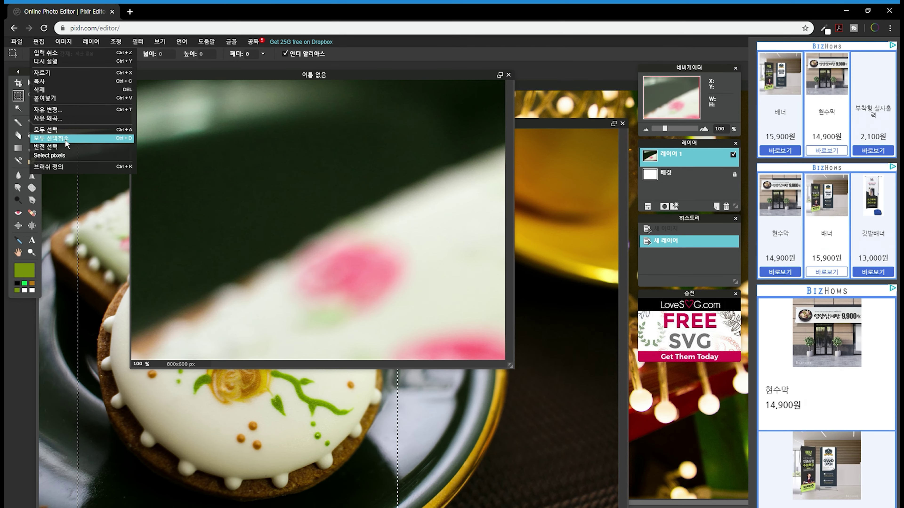
left_click(74, 114)
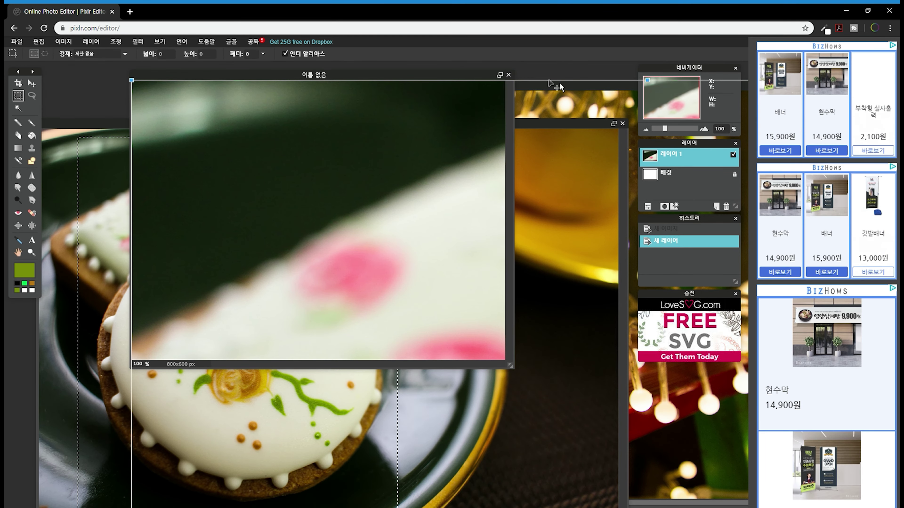
left_click_drag(403, 208, 220, 196)
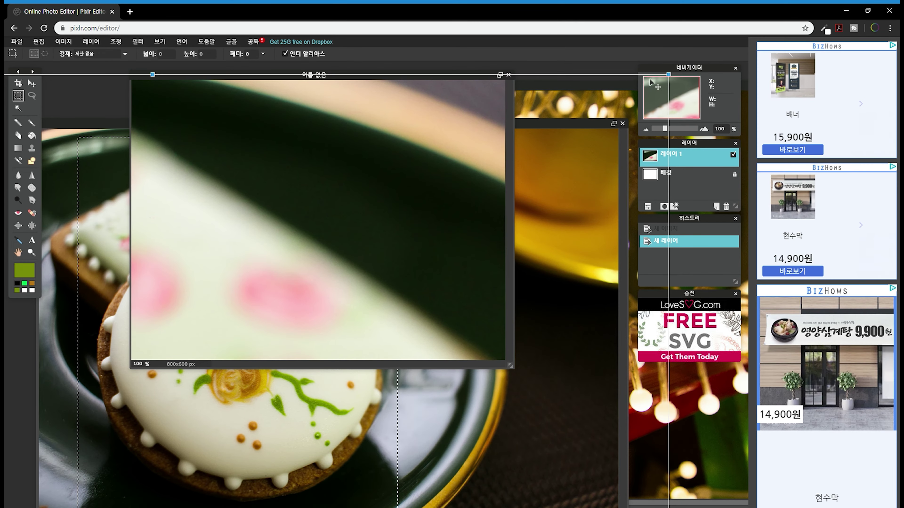
left_click_drag(668, 73, 478, 137)
left_click_drag(482, 295, 510, 175)
left_click_drag(399, 332, 295, 83)
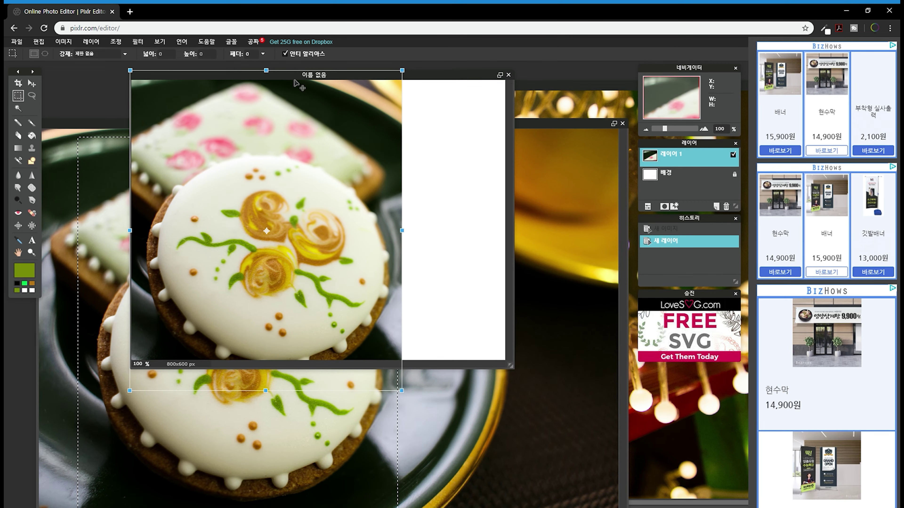
left_click_drag(402, 391, 343, 322)
left_click_drag(313, 250, 274, 261)
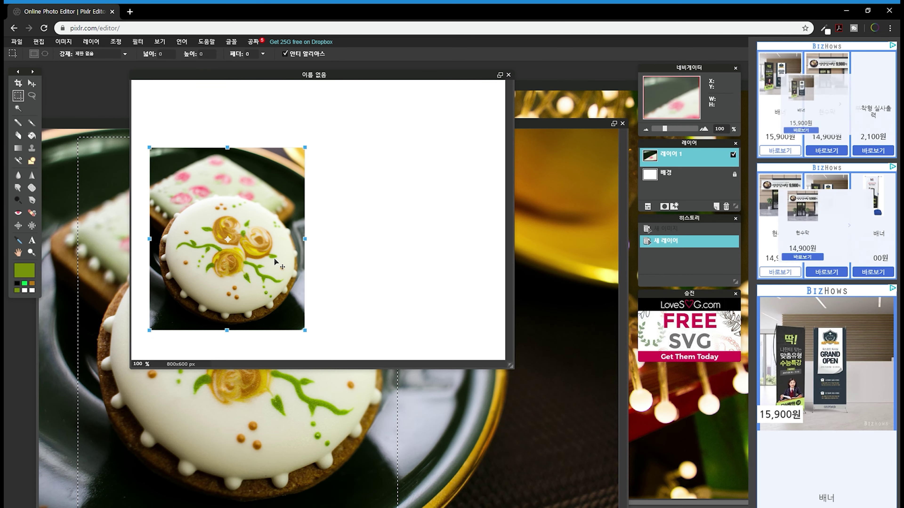
key("Return")
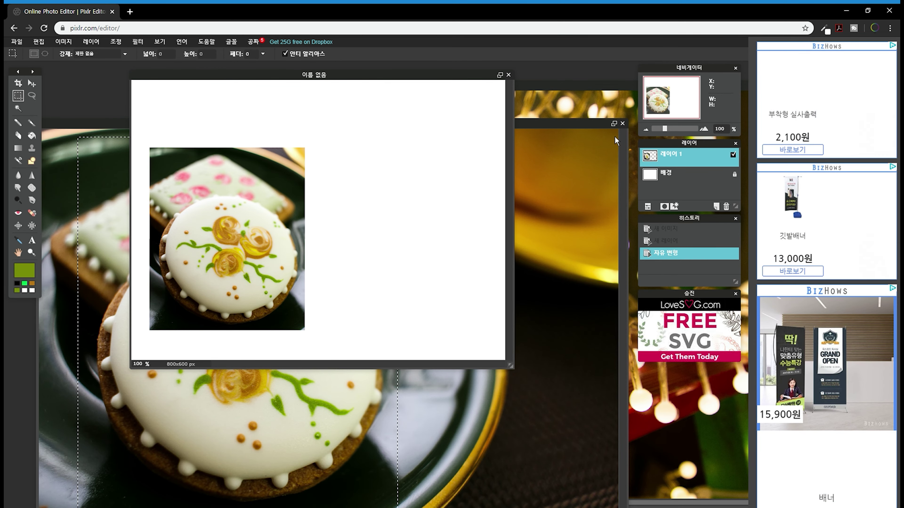
Close the decorated cookies-e photo without saving it.
left_click(593, 132)
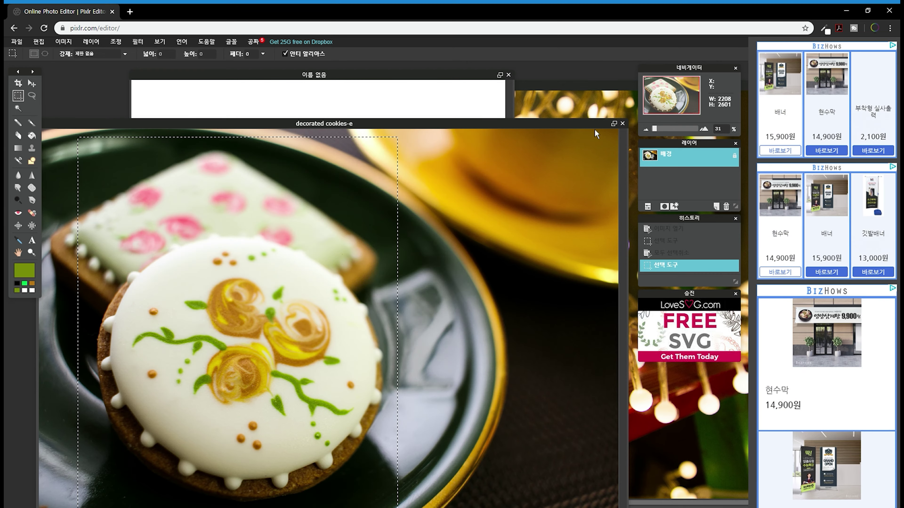
left_click(622, 123)
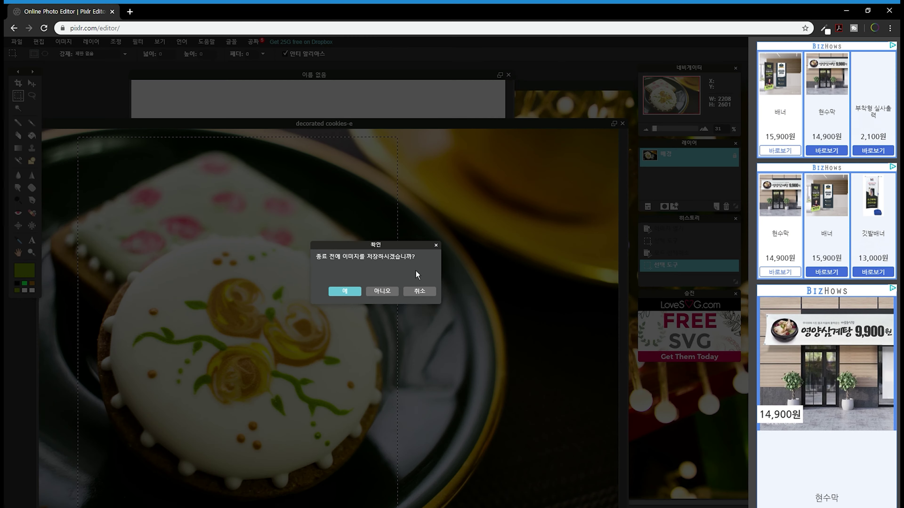
left_click(389, 294)
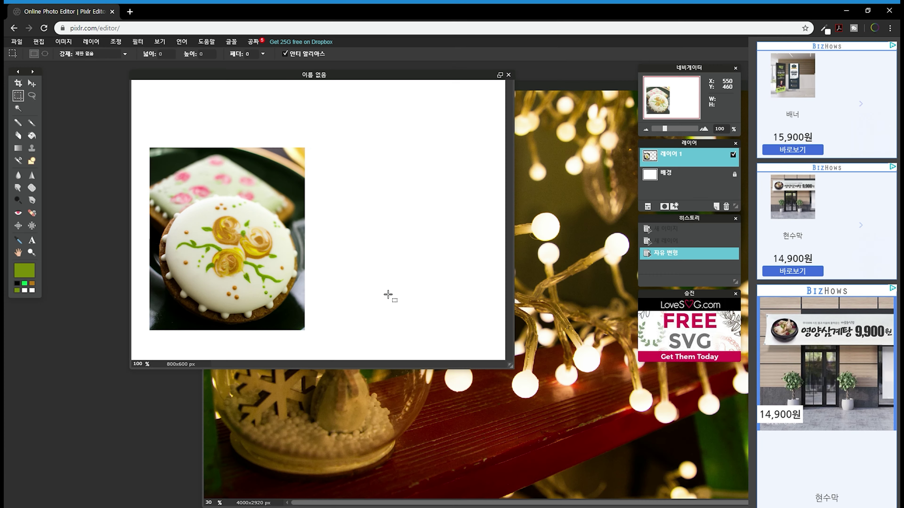
Select a rectangular area of about 1844 x 2421 px around the glass globe in the decoration photo, and copy it.
left_click(565, 127)
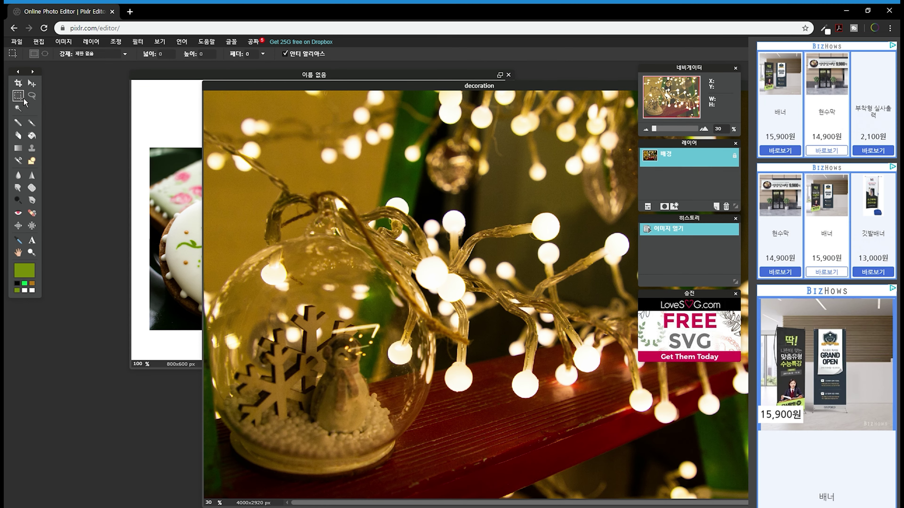
left_click_drag(217, 159, 476, 497)
left_click(39, 41)
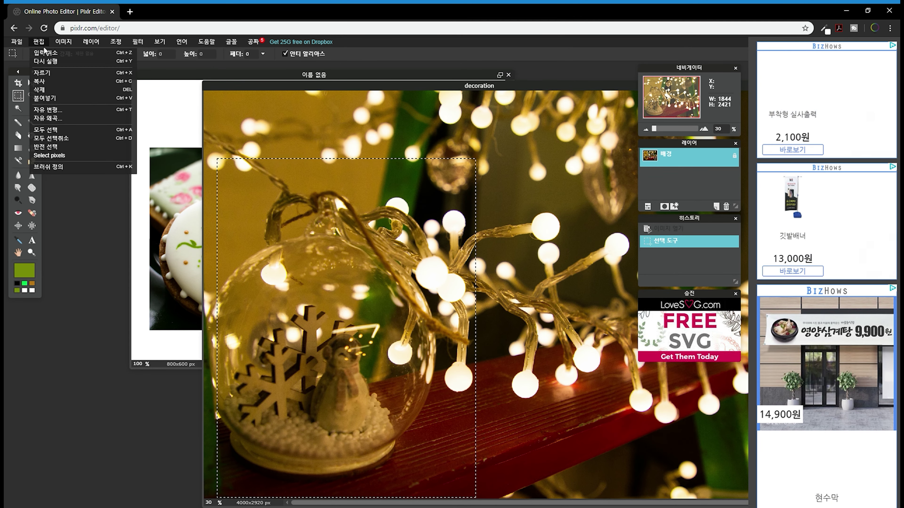
left_click(46, 82)
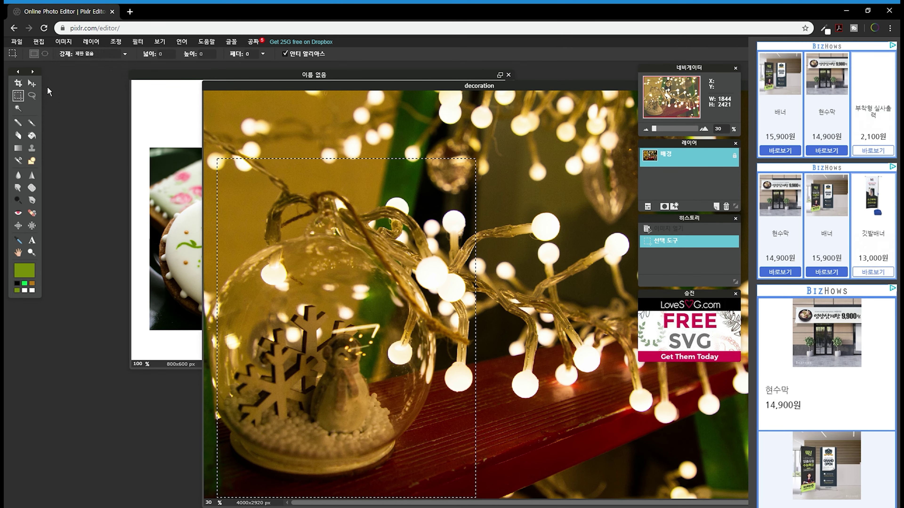
Bring the 800 x 600 image to the front, and paste the copied globe area into it.
left_click(189, 85)
left_click(38, 41)
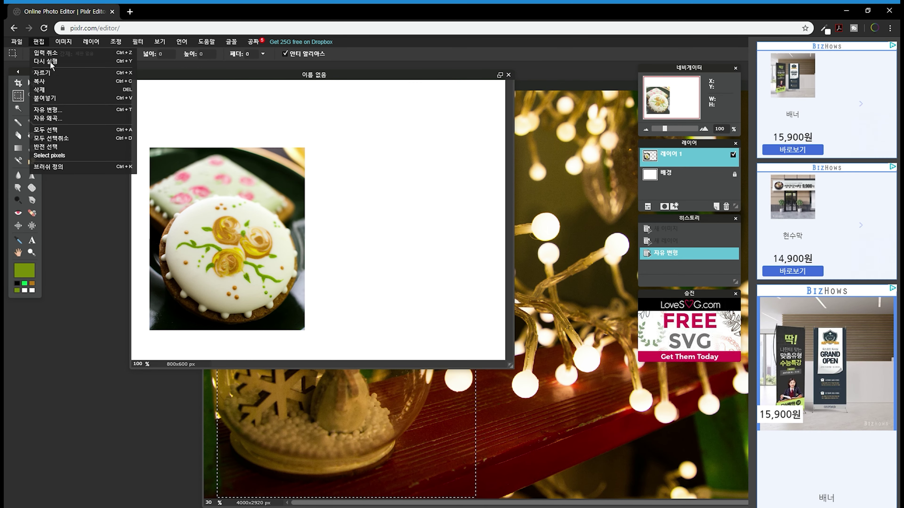
left_click(57, 101)
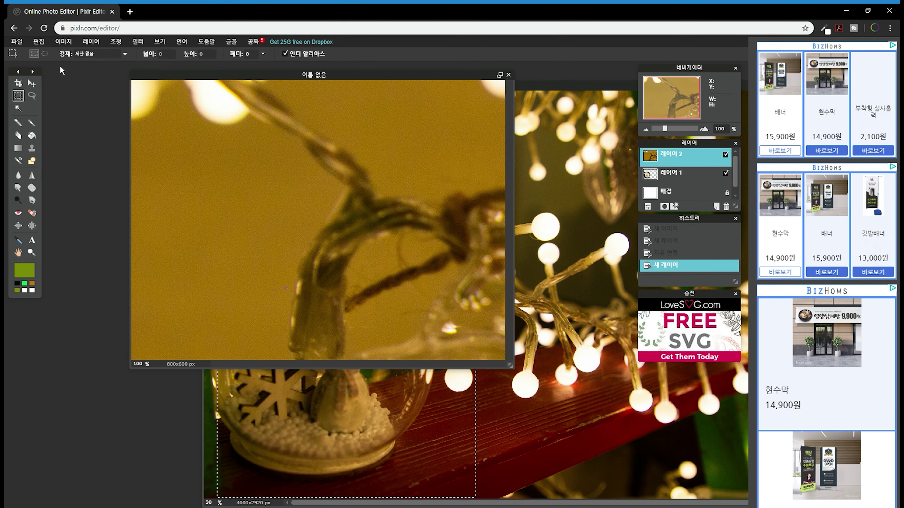
Scale the pasted globe picture down with Free Transform to the cookie picture's height, place it beside the cookie picture in the right half, and apply.
left_click(44, 45)
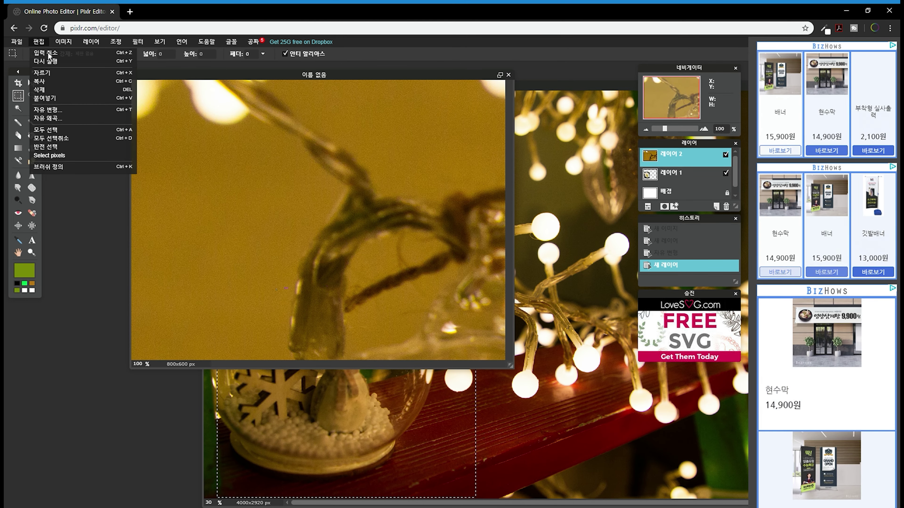
left_click(52, 115)
mouse_move(375, 163)
left_mouse_down()
mouse_move(404, 181)
mouse_move(370, 179)
left_mouse_up()
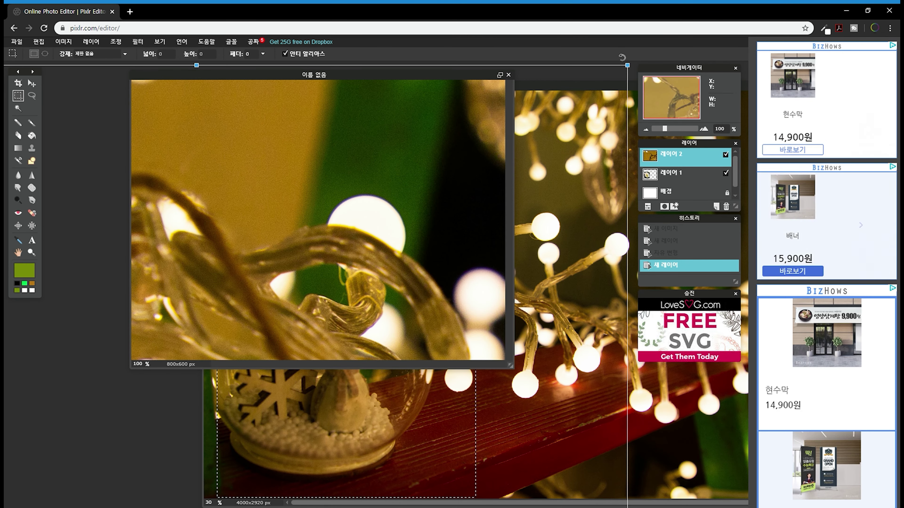
left_click_drag(626, 65, 473, 113)
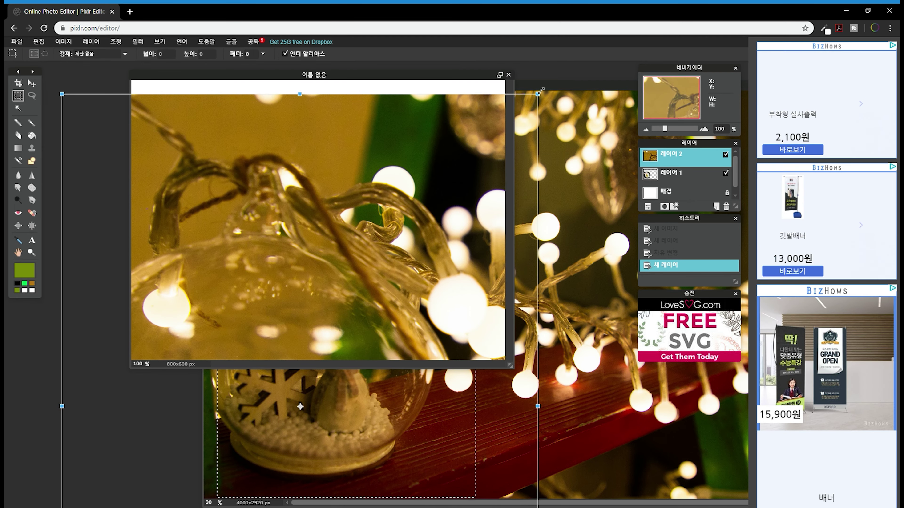
left_click_drag(534, 95, 384, 214)
left_click_drag(327, 315, 417, 148)
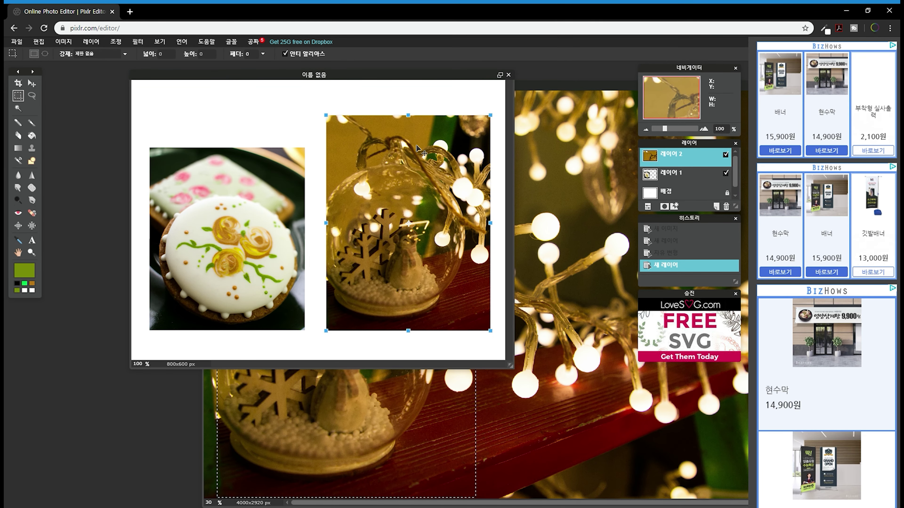
left_click_drag(493, 113, 466, 147)
left_click_drag(465, 299, 478, 318)
left_click_drag(429, 256, 420, 270)
key("Return")
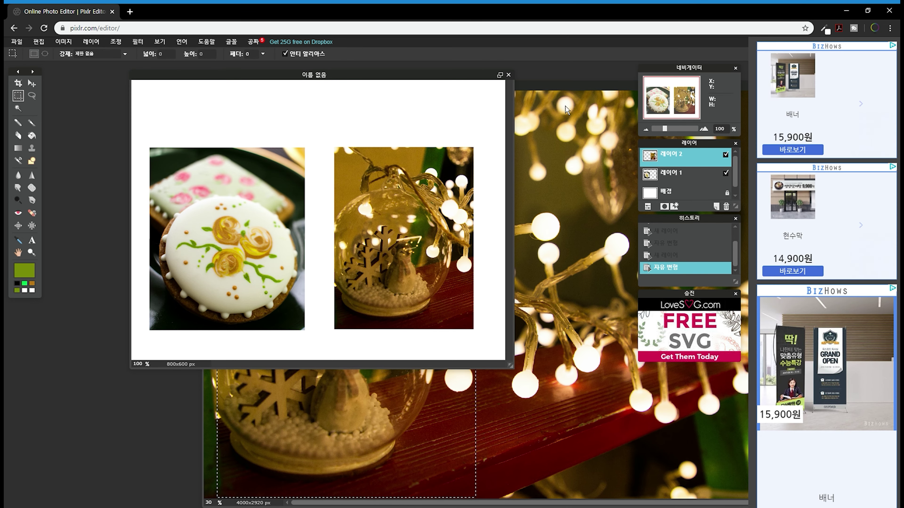
Close the decoration photo without saving it.
left_click(563, 86)
double_click(563, 86)
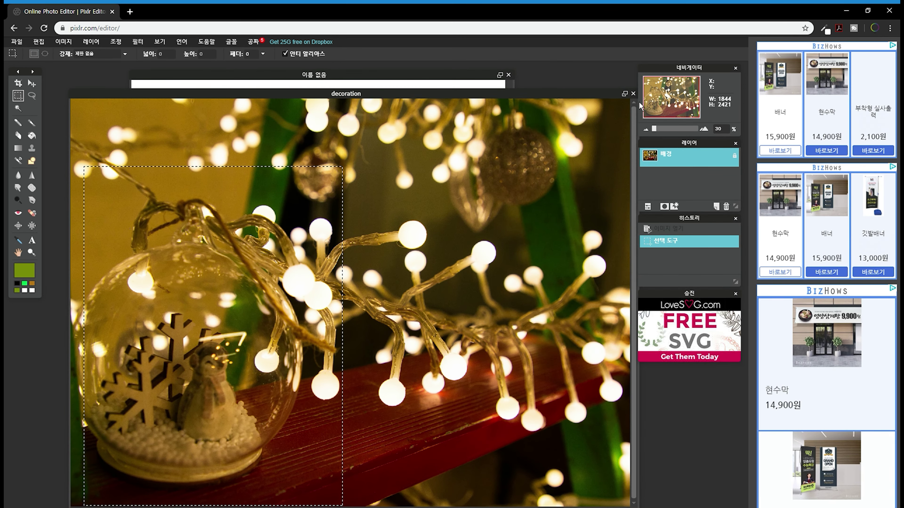
left_click(633, 94)
left_click(381, 291)
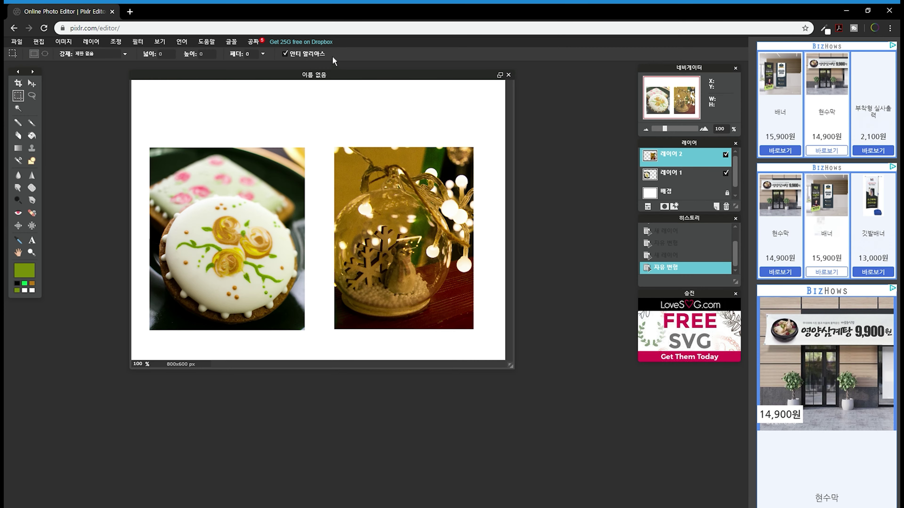
Move the 800 x 600 image window toward the middle of the workspace, and clear any selection in it.
left_click_drag(342, 82, 416, 121)
left_click(339, 129)
key("ctrl+d")
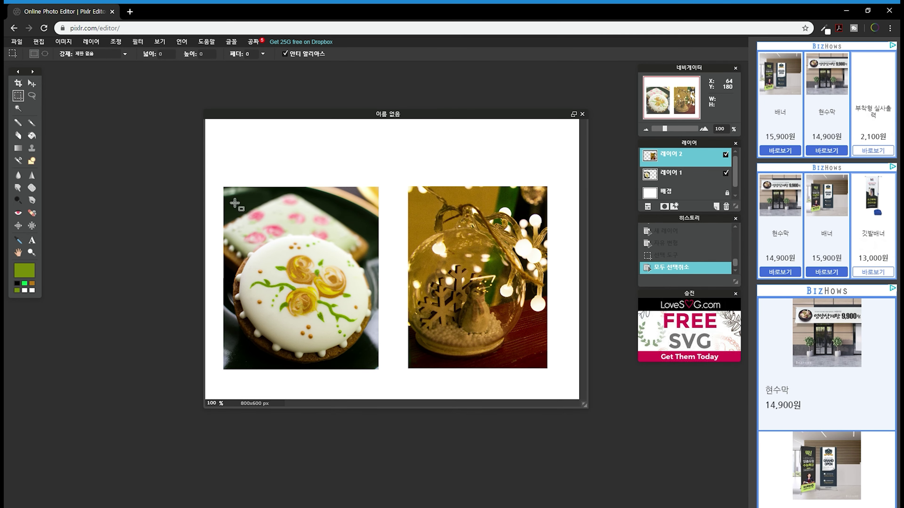
Add the text "첫번째 픽슬러 연습" above the cookie picture, with its size set to 204.
left_click(31, 241)
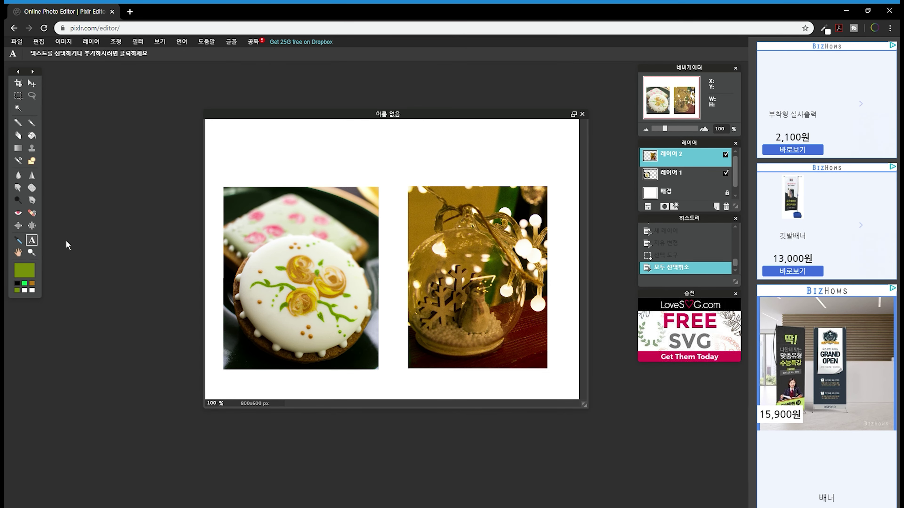
left_click(251, 142)
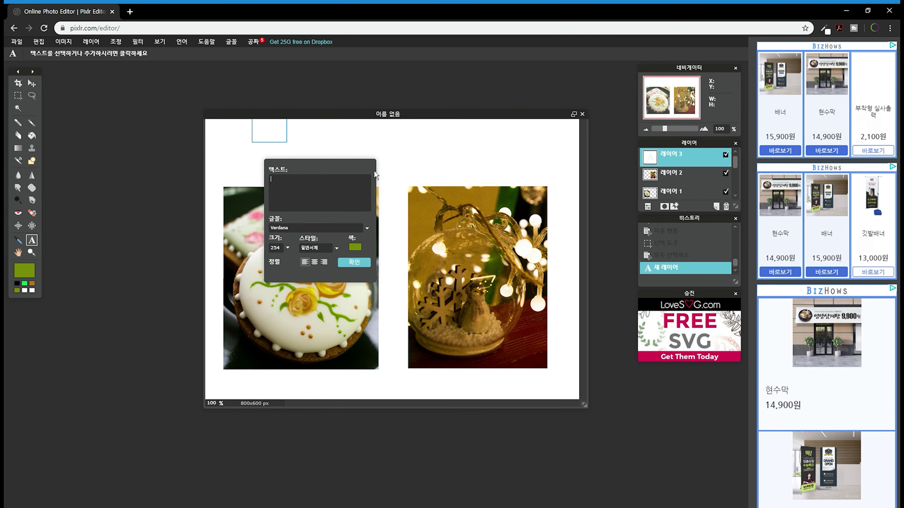
type("첫비")
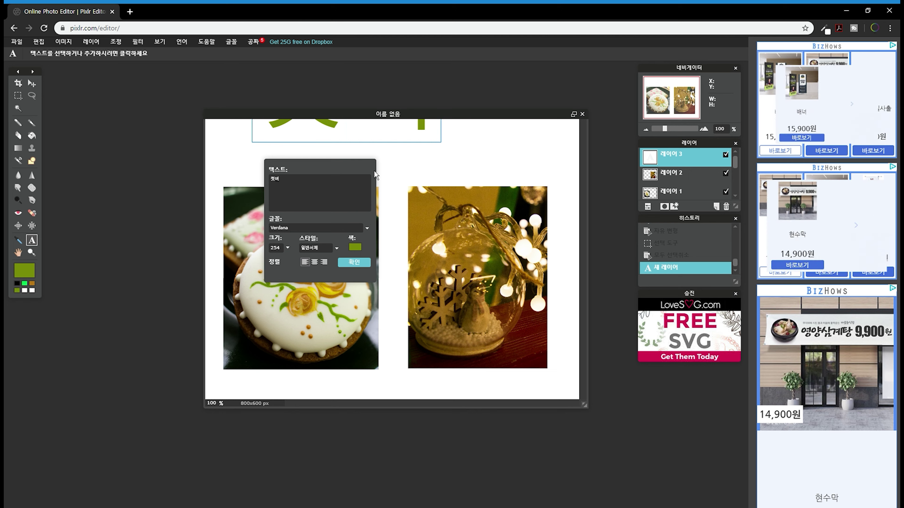
type("째 ")
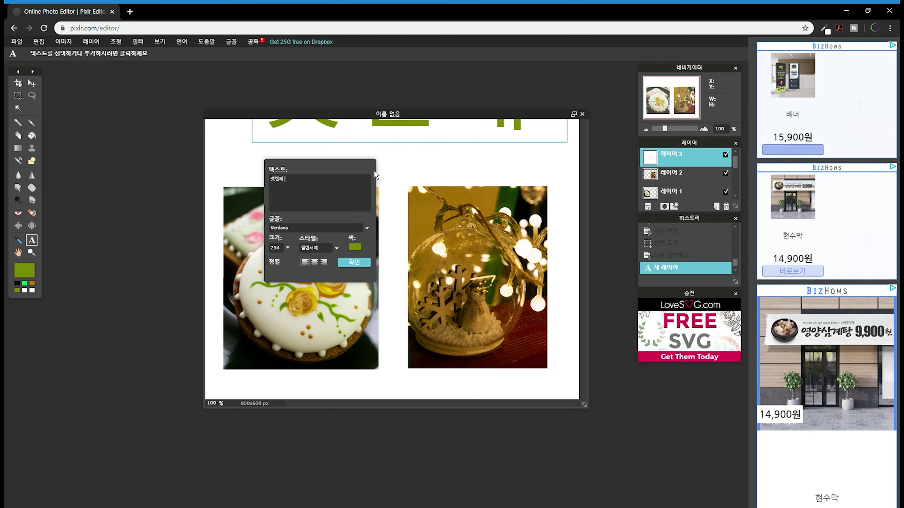
type("픽슬러")
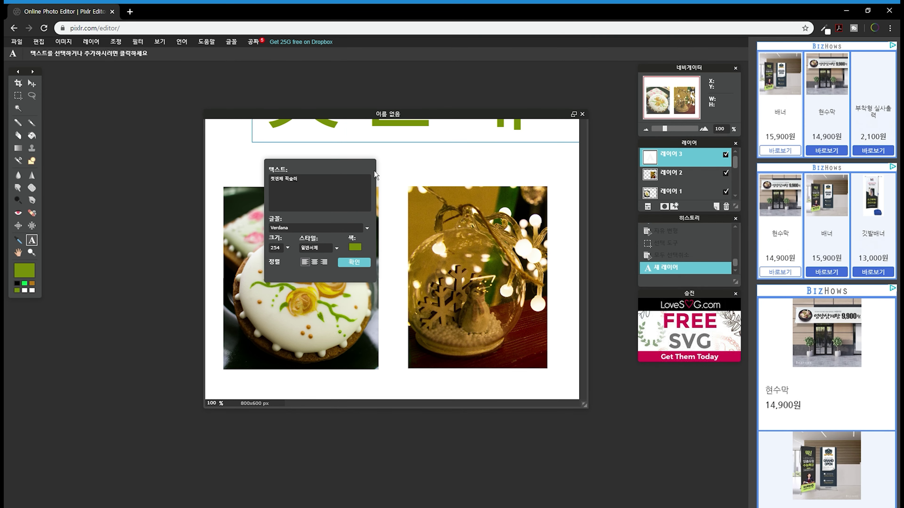
type(" 연습")
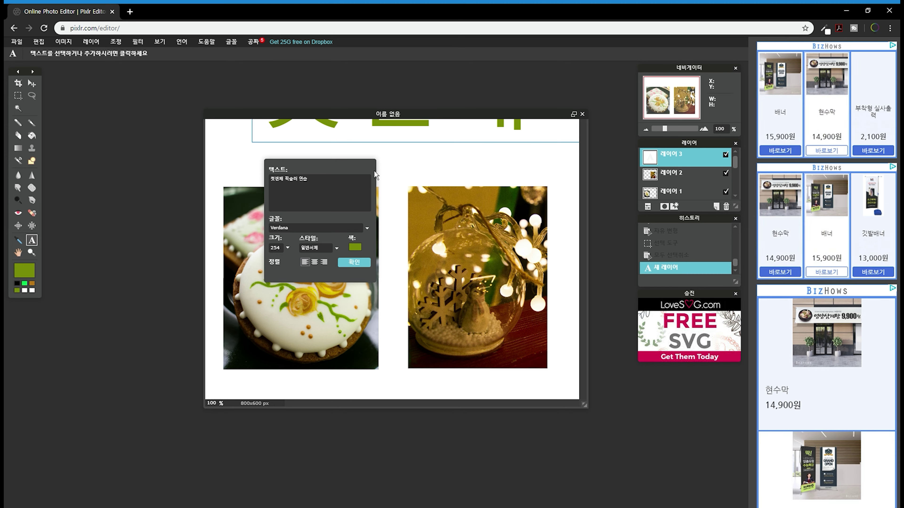
left_click(288, 248)
left_click_drag(260, 263, 256, 266)
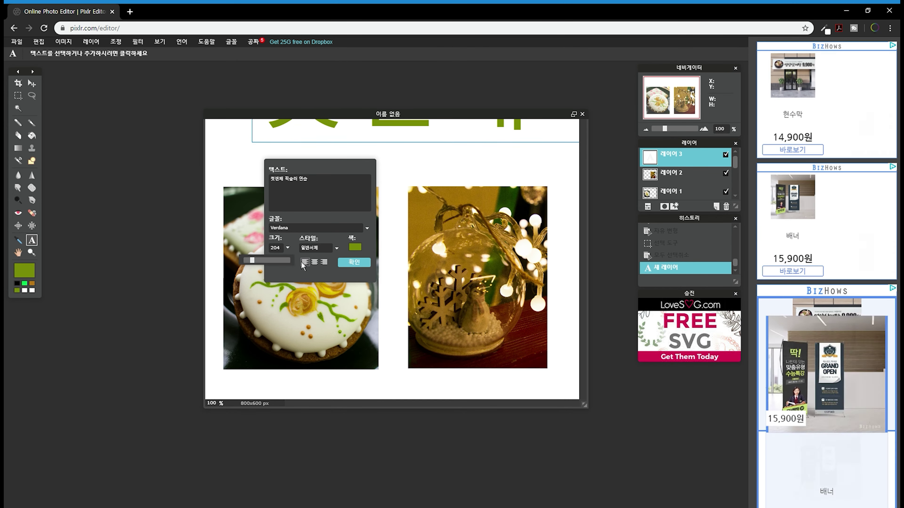
Set the title text's colour to red, ff2200.
left_click(355, 247)
left_click(287, 262)
left_click(300, 165)
left_click_drag(313, 307, 291, 302)
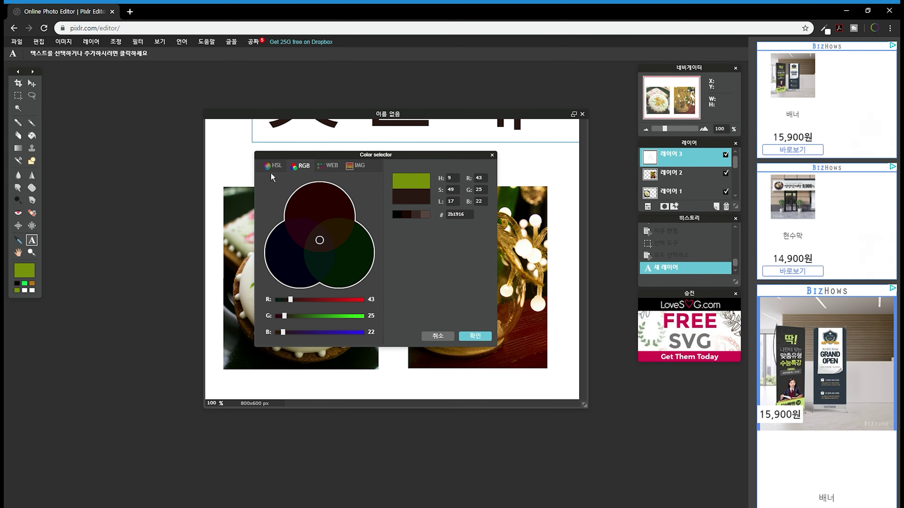
left_click(271, 170)
left_click_drag(332, 230, 364, 238)
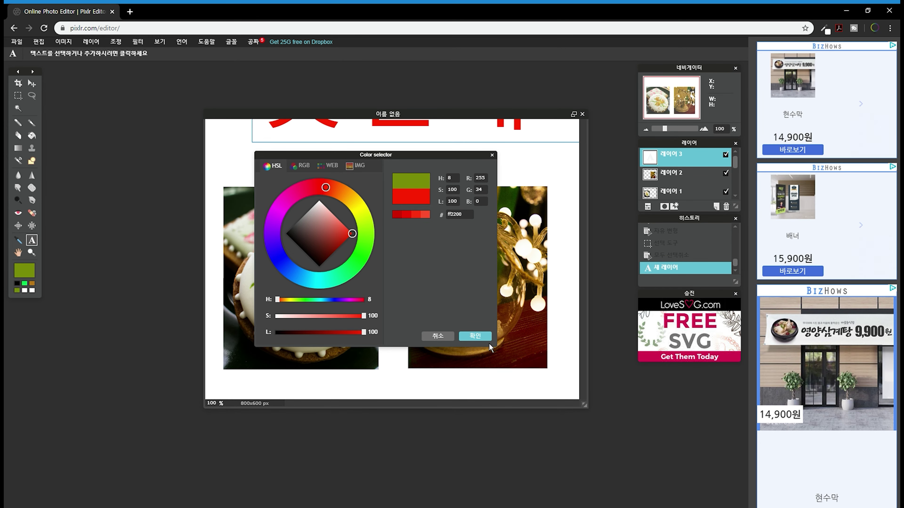
left_click(491, 334)
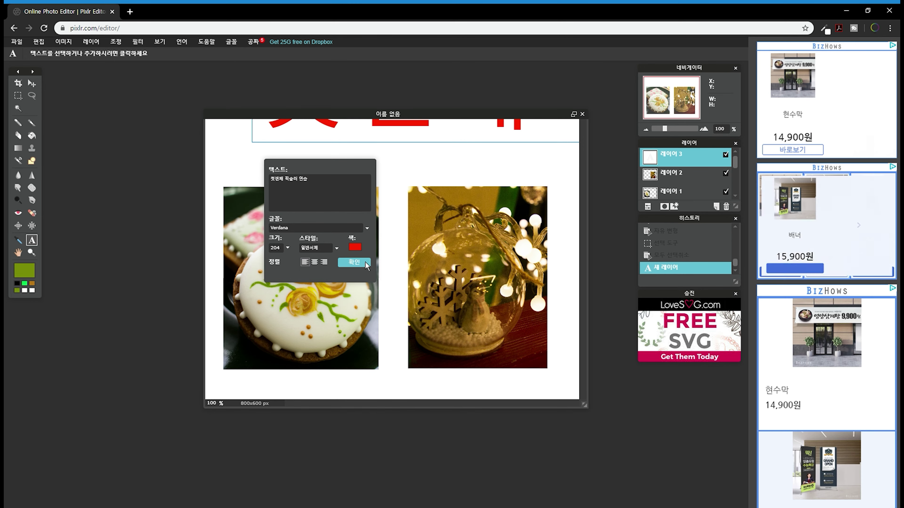
Set the title text's colour to the dark grey 262121, and apply the text.
left_click(355, 248)
left_click(317, 234)
left_click(296, 233)
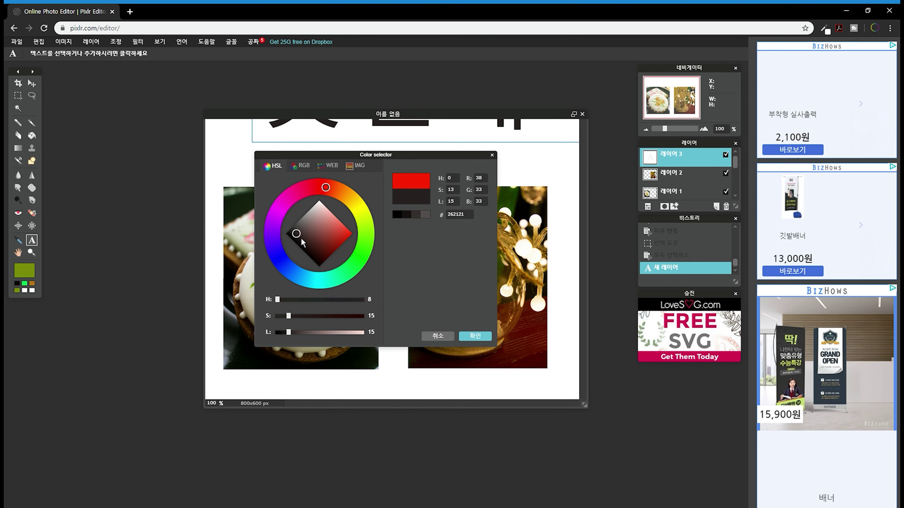
left_click(476, 337)
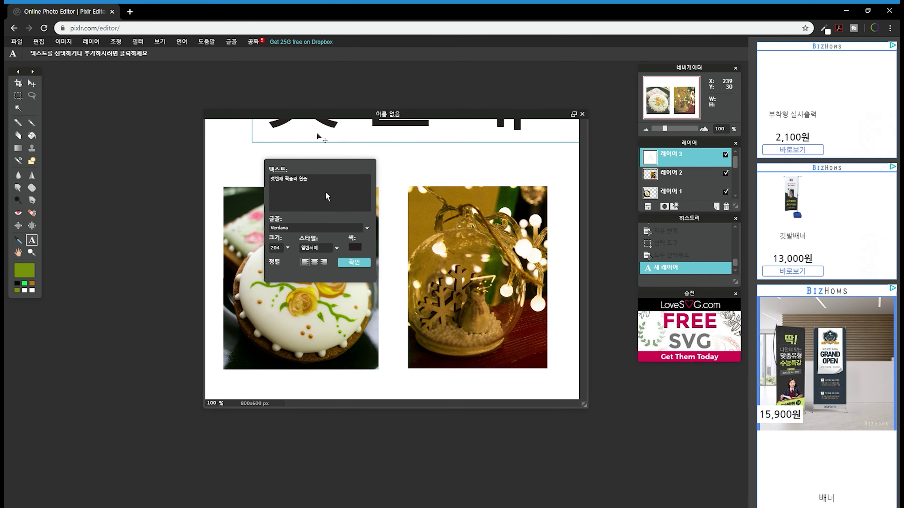
left_click(355, 263)
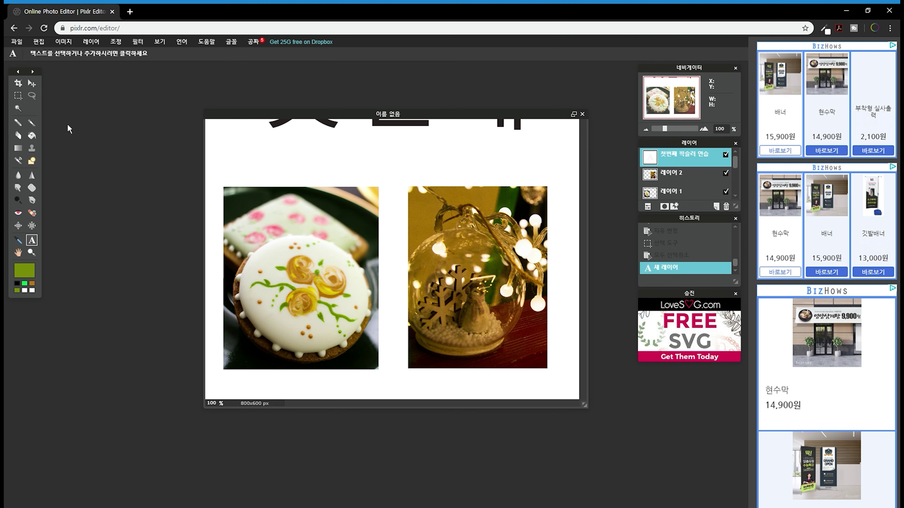
Reduce the title's text size to 85, and position it in the white space above the two pictures.
left_click(39, 86)
left_click_drag(379, 127, 342, 211)
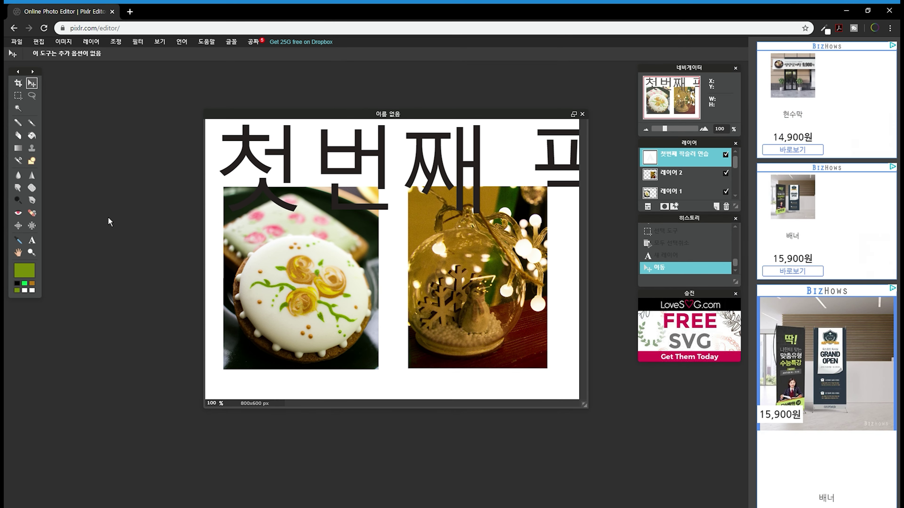
left_click(32, 240)
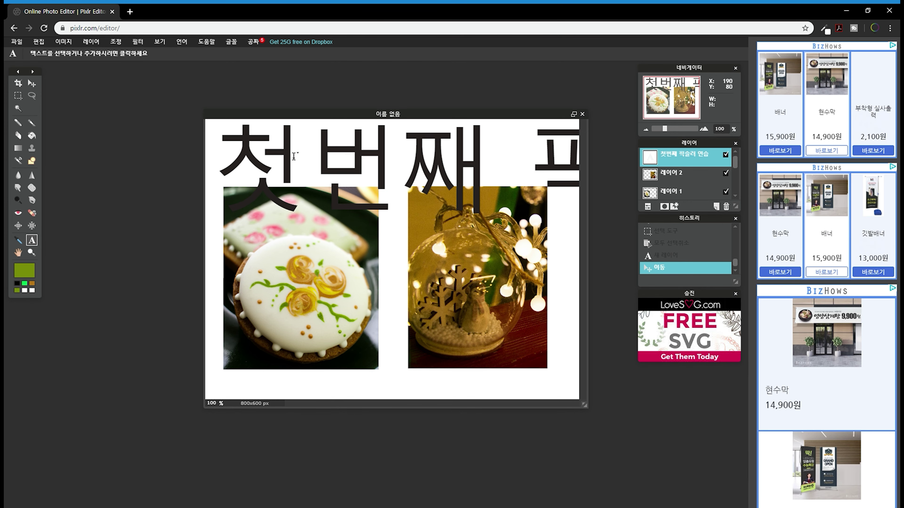
left_click(352, 149)
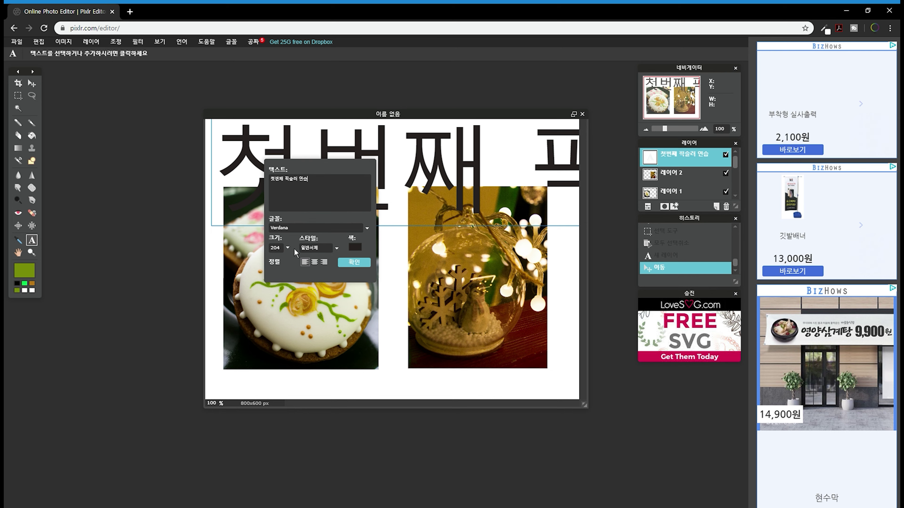
left_click_drag(287, 249, 247, 265)
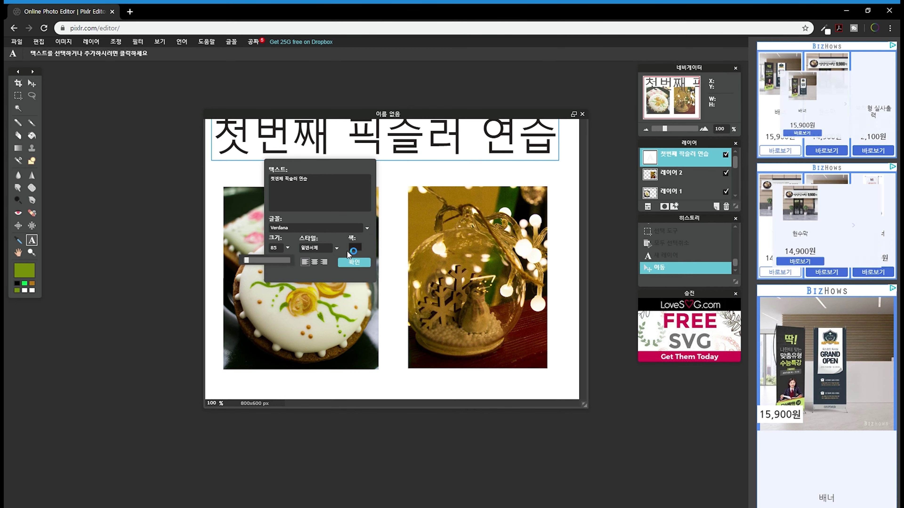
left_click(354, 263)
left_click(32, 83)
left_click_drag(360, 141, 362, 157)
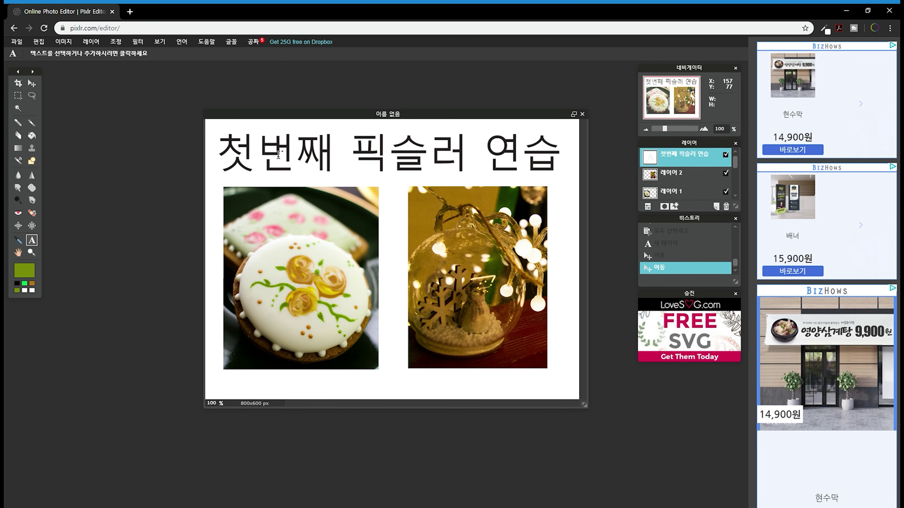
Format the title as centre-aligned bold text (굵은체) at size 75, and centre it horizontally above the two pictures.
left_click(278, 153)
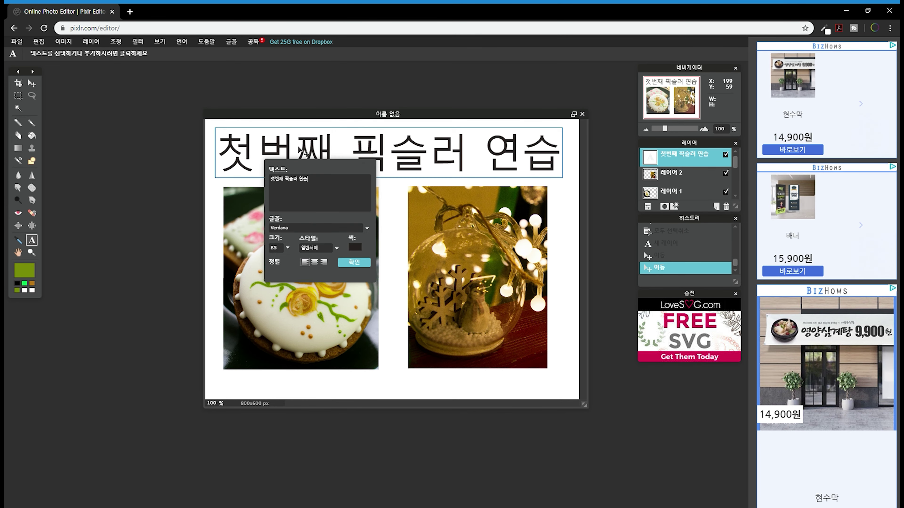
left_click(314, 262)
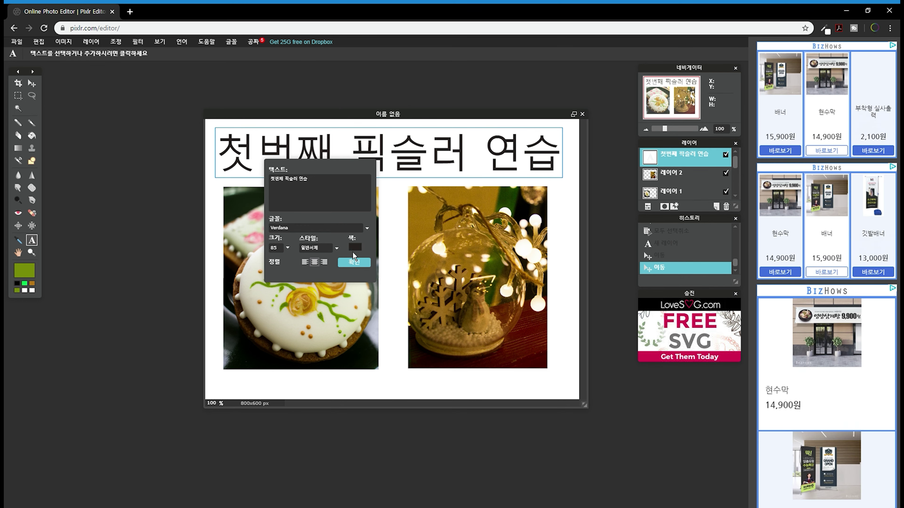
left_click(323, 252)
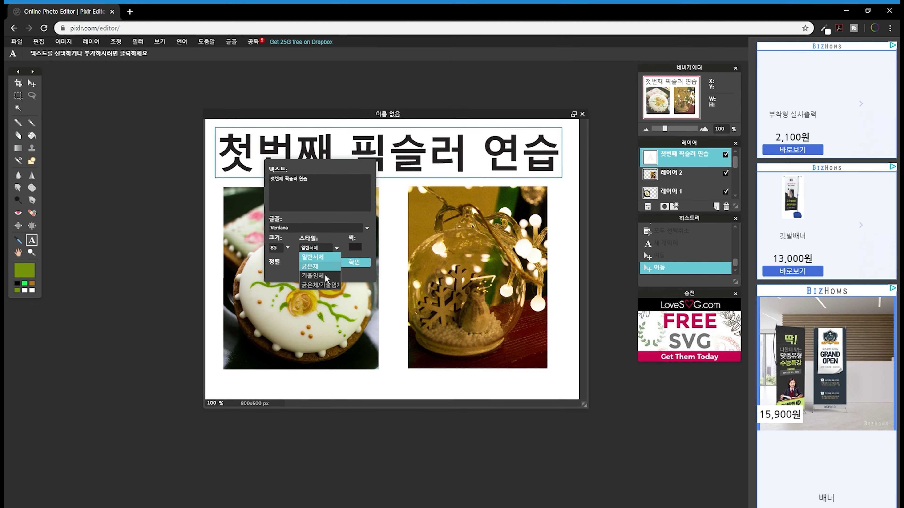
left_click(274, 250)
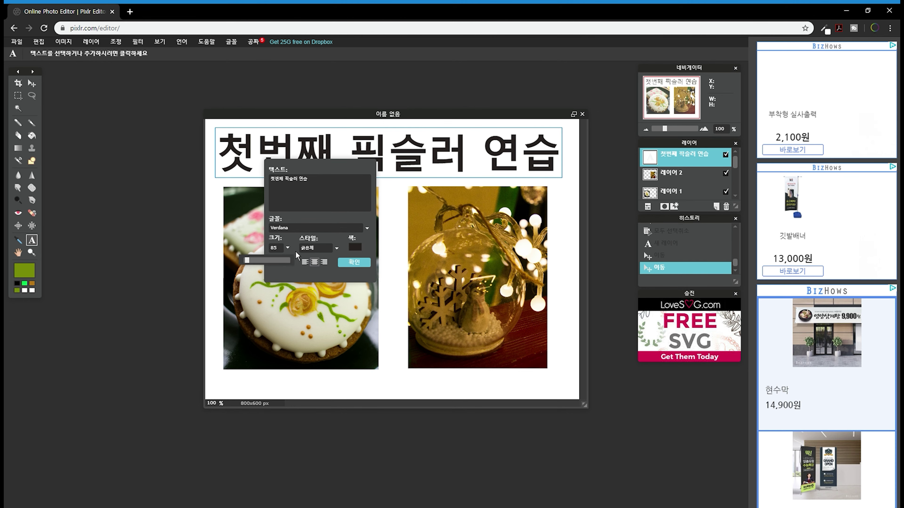
left_click_drag(251, 265, 251, 265)
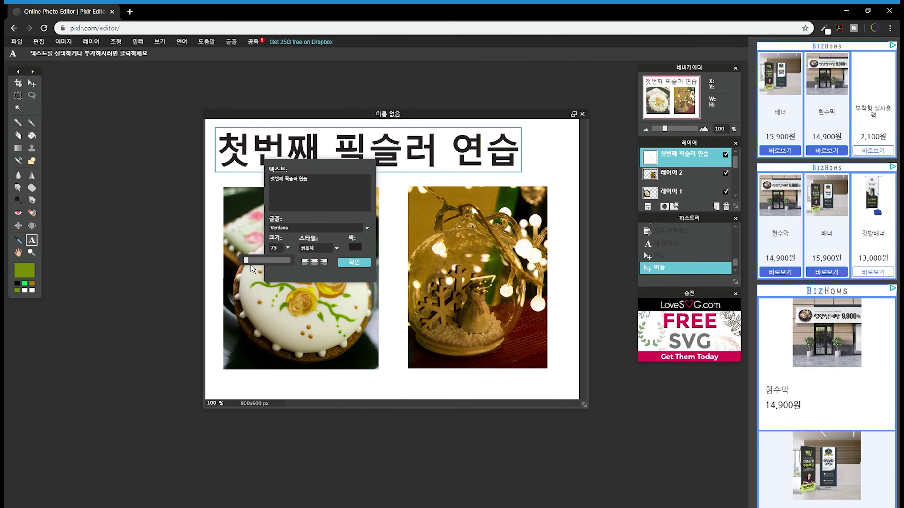
left_click(353, 262)
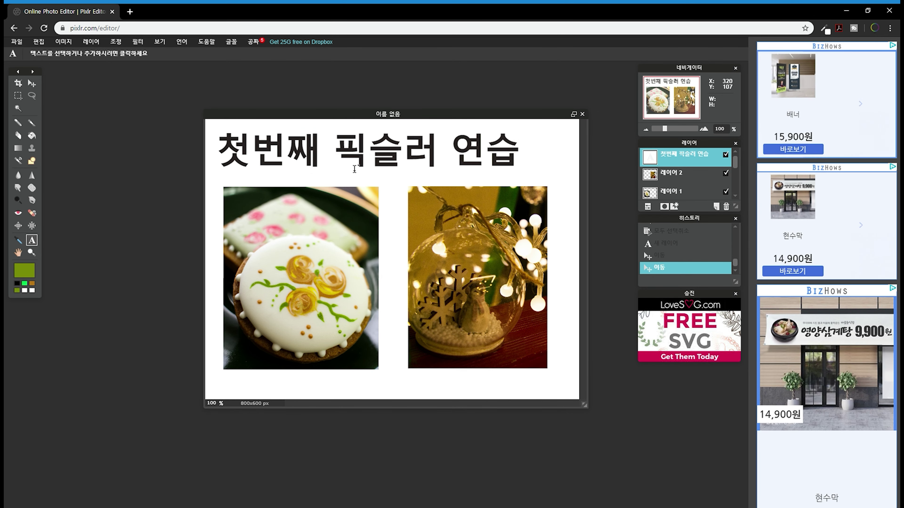
left_click(33, 87)
left_click_drag(281, 144, 302, 145)
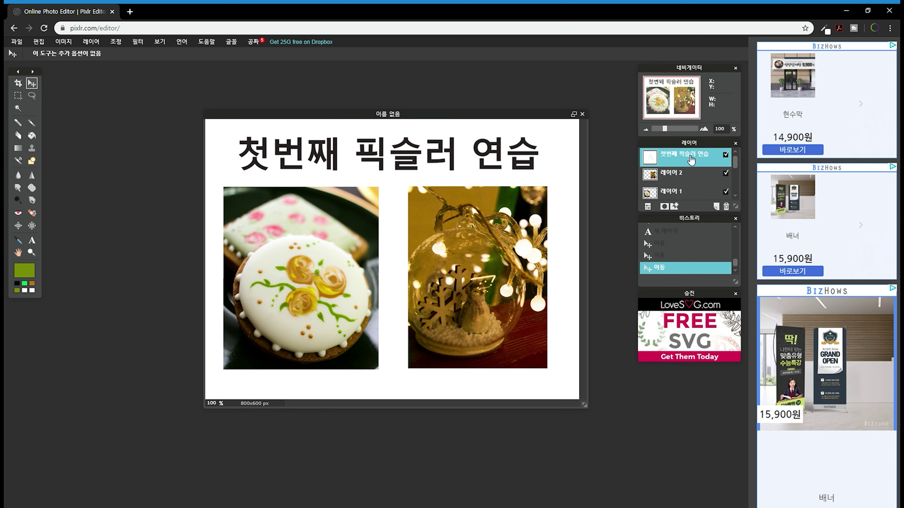
Hide and reshow the decoration picture's layer 레이어 2 and the cookie picture's layer 레이어 1 to check what each contains.
left_click_drag(707, 218, 698, 216)
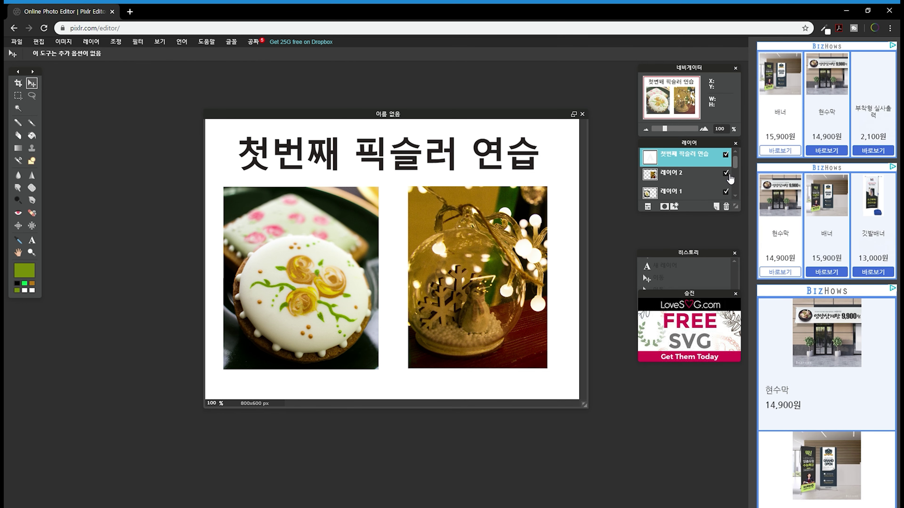
left_click(726, 174)
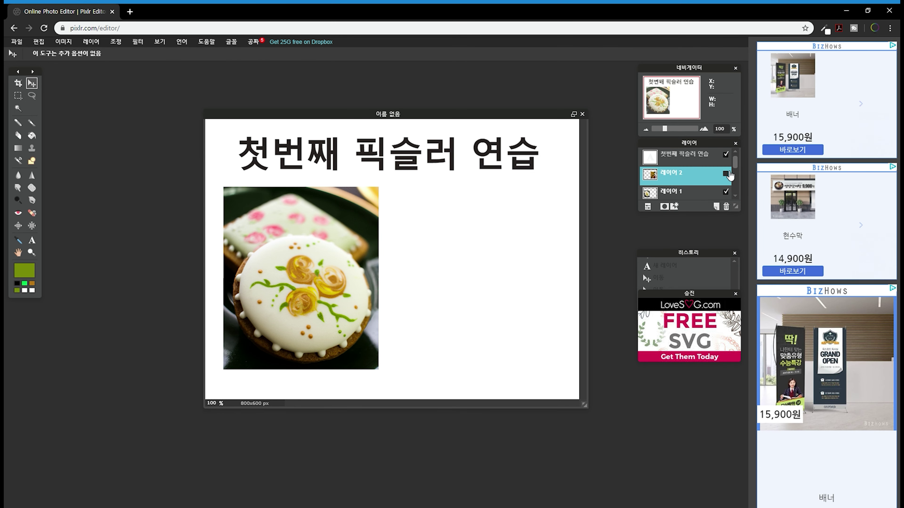
left_click(725, 174)
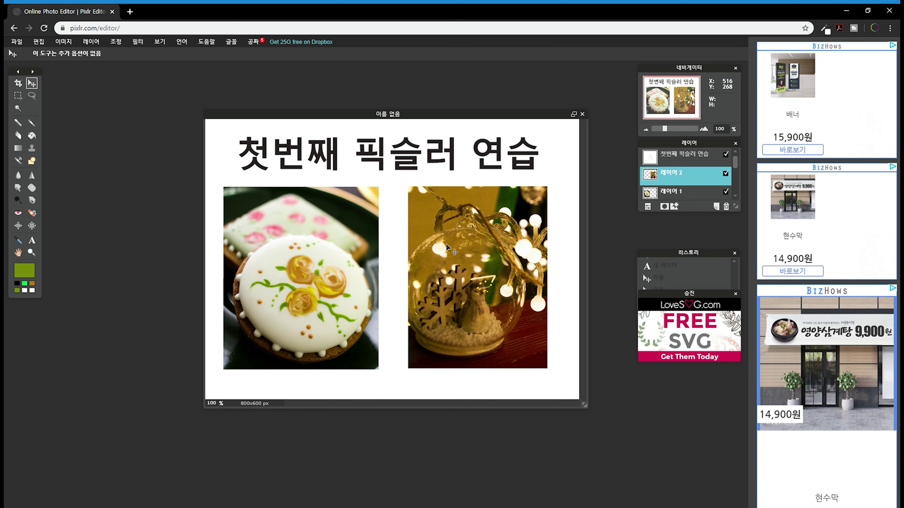
left_click(699, 195)
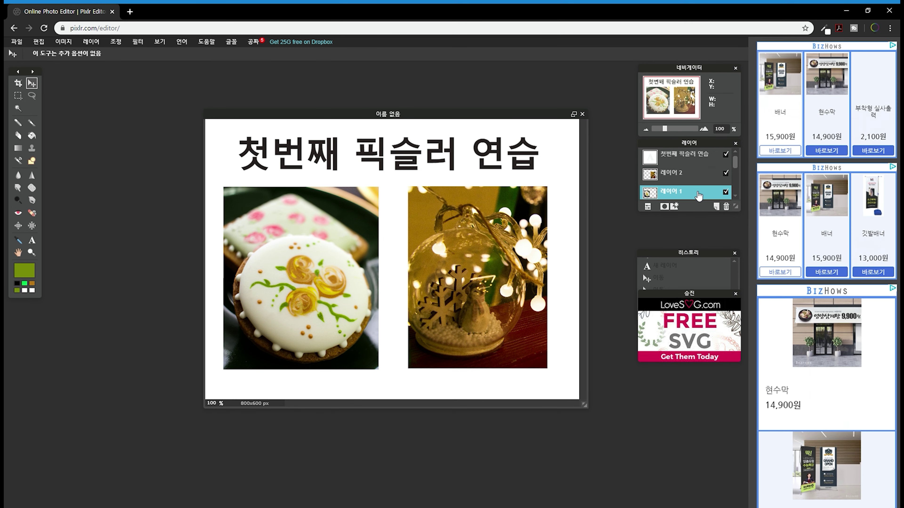
left_click(726, 192)
left_click(726, 192)
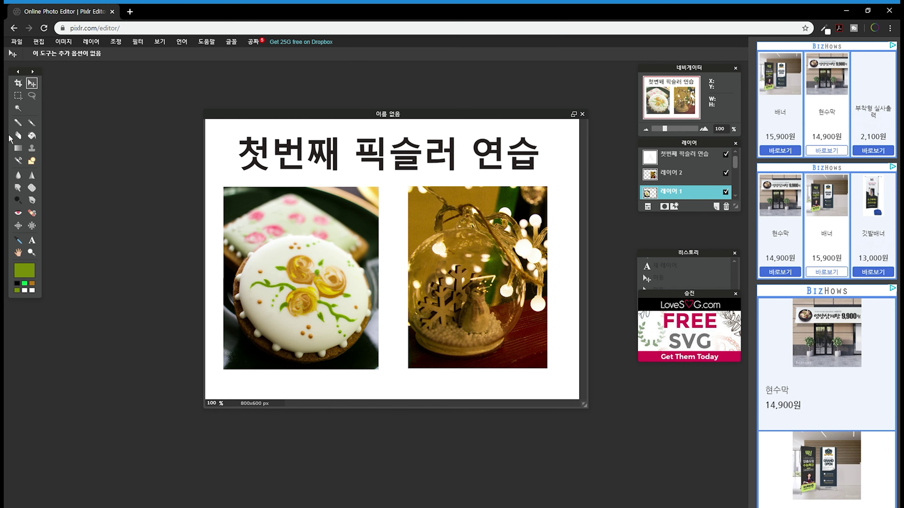
Delete a rectangular area of about 233 x 129 px from the cookie picture on 레이어 1, extending past its inner edge.
left_click(20, 98)
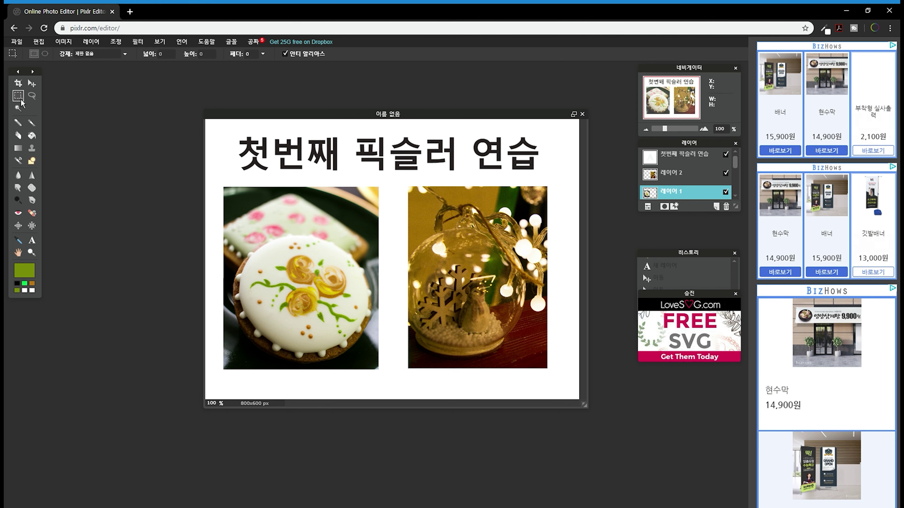
left_click_drag(285, 270, 393, 329)
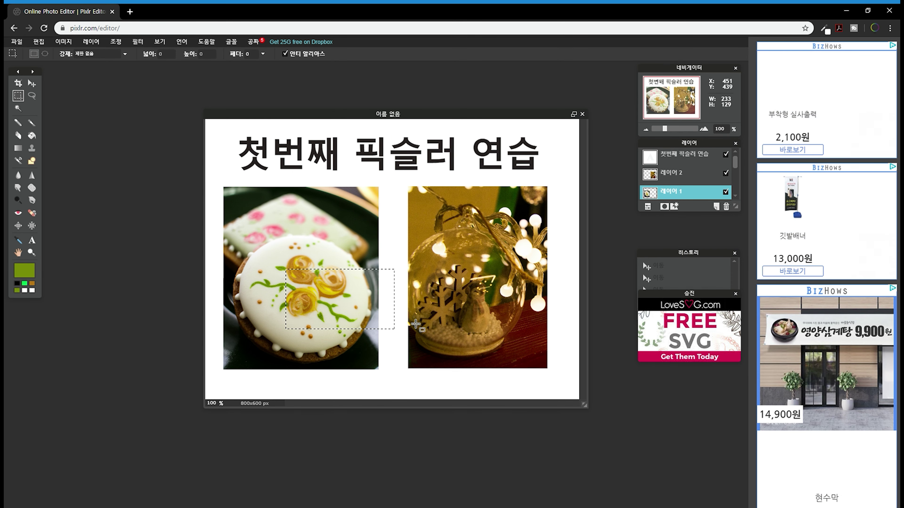
key("Delete")
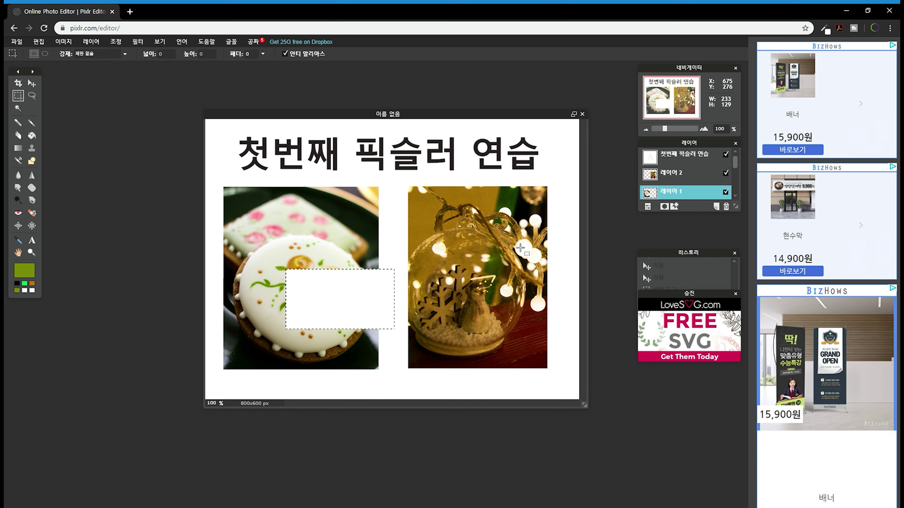
Try to delete the same selected area on 레이어 2, and clear the selection.
left_click(687, 182)
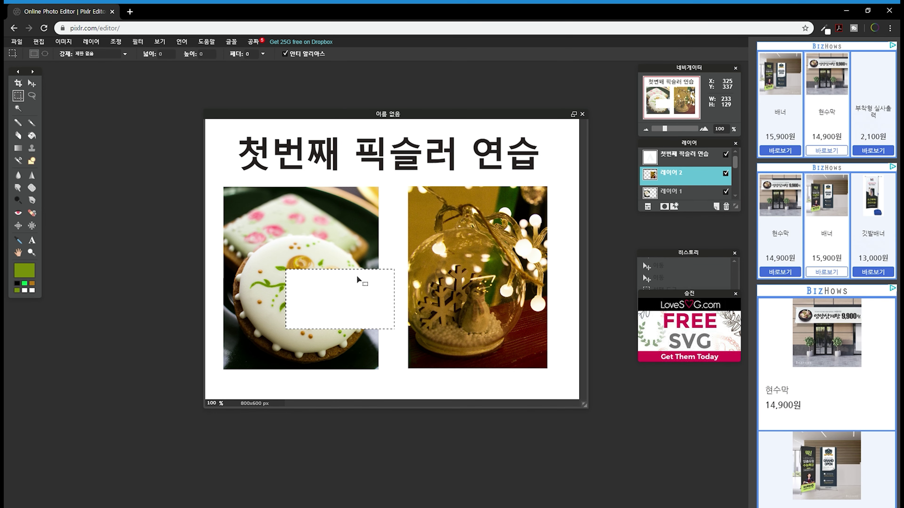
key("Delete")
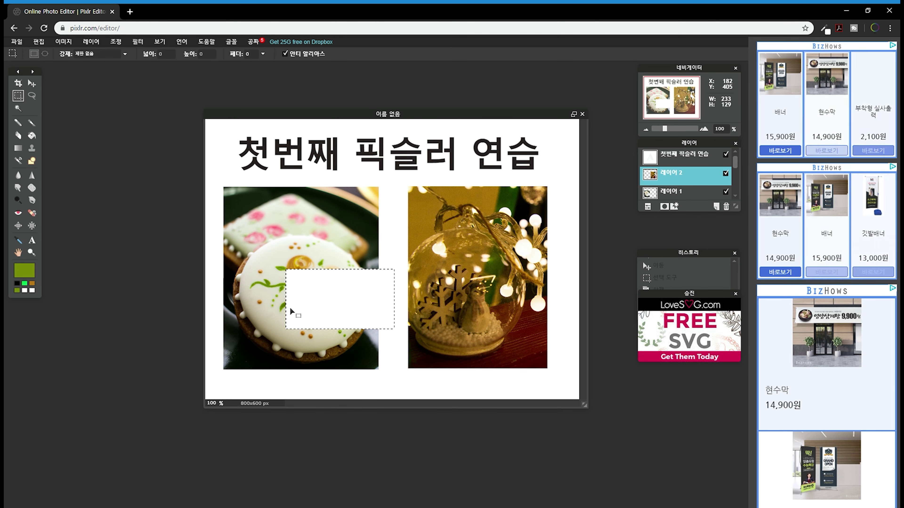
left_click(346, 292)
Unlock the white background layer (배경) and hide it.
scroll(708, 178, "down", 2)
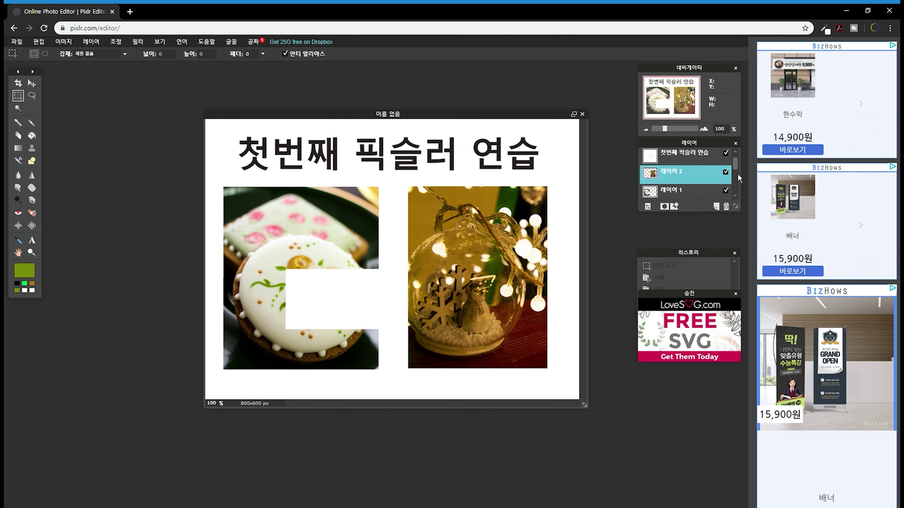
double_click(727, 189)
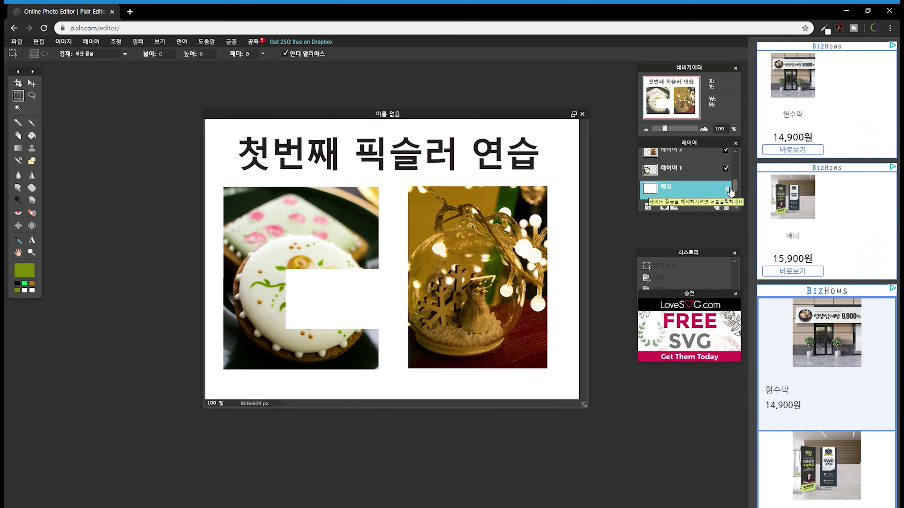
left_click(726, 187)
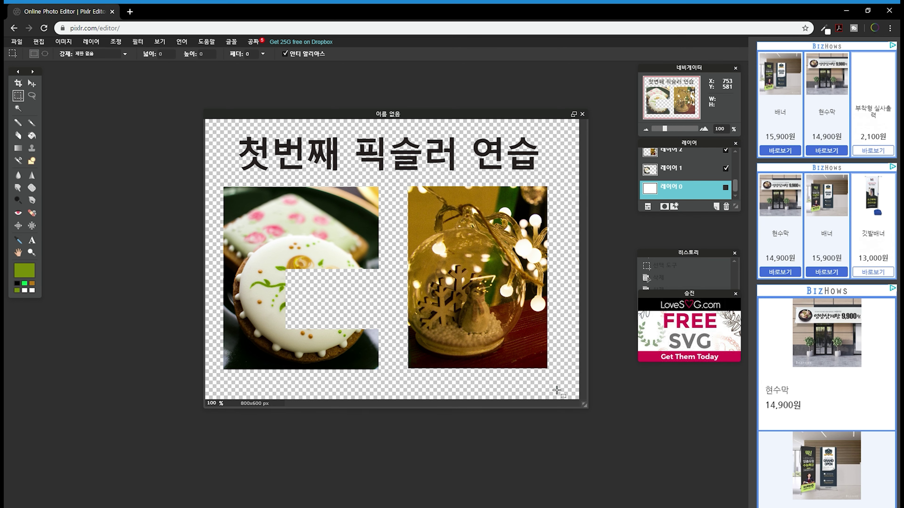
left_click(375, 389)
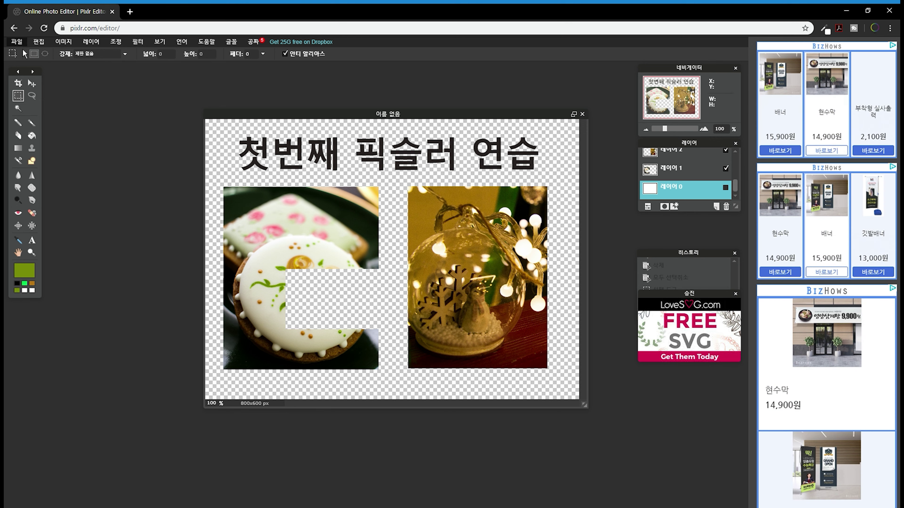
Save the image to the computer in PNG format (투명, 완전한 품질), keeping the name 이름 없음.
left_click(17, 42)
left_click(32, 85)
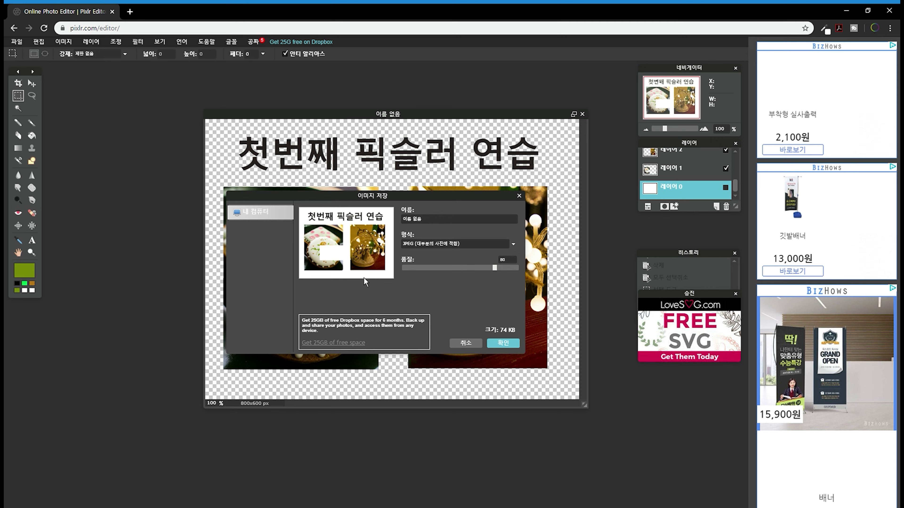
left_click(513, 245)
left_click(491, 262)
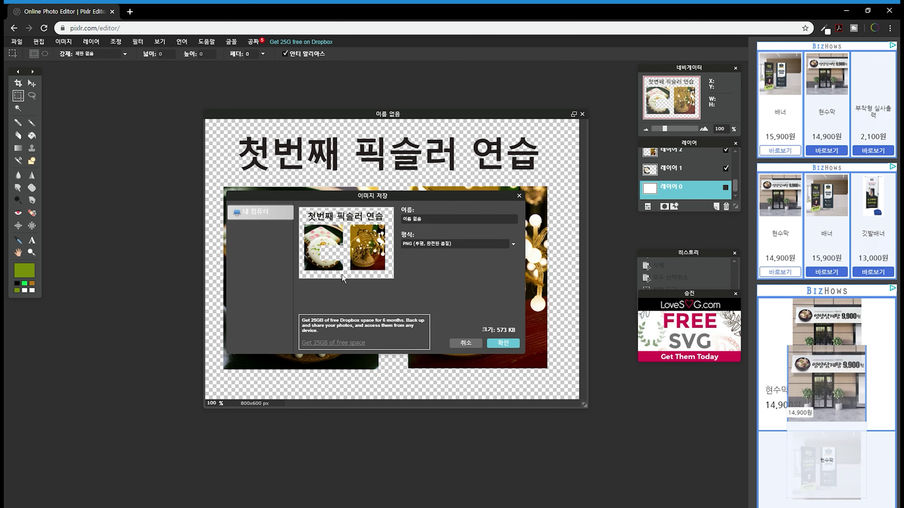
left_click(512, 346)
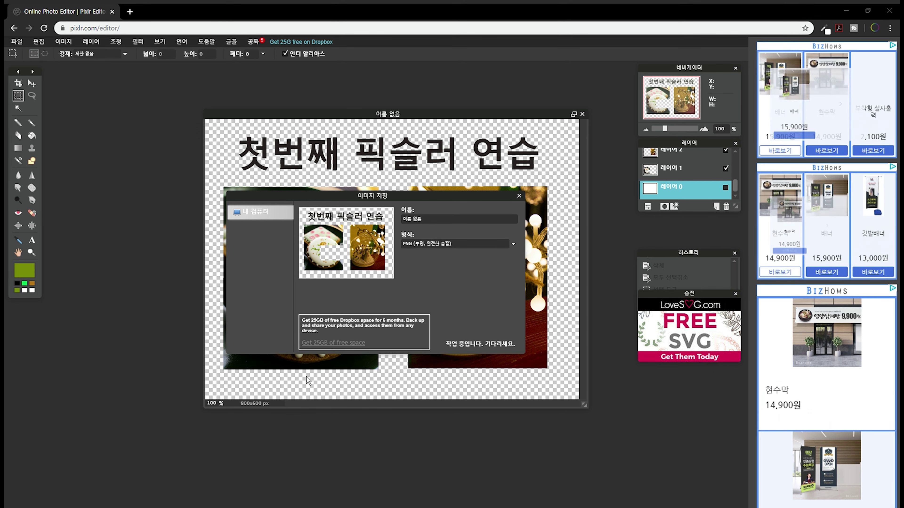